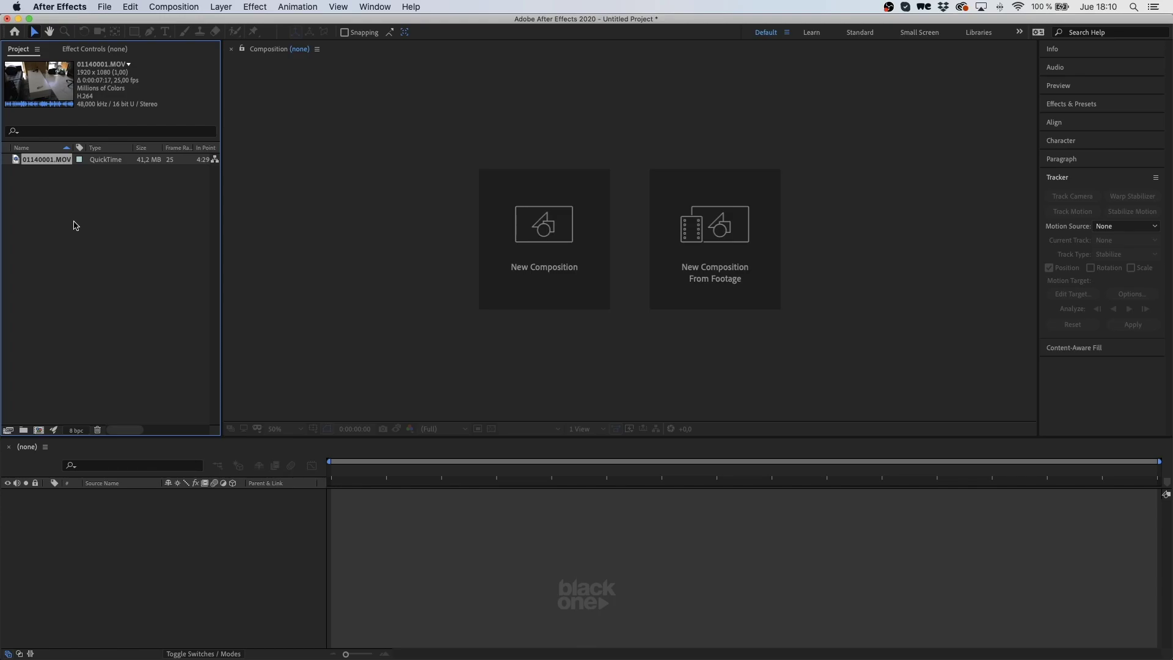
Step: Create a composition from the 01140001.MOV footage and play it through to preview the shot
drag(43, 166, 37, 432)
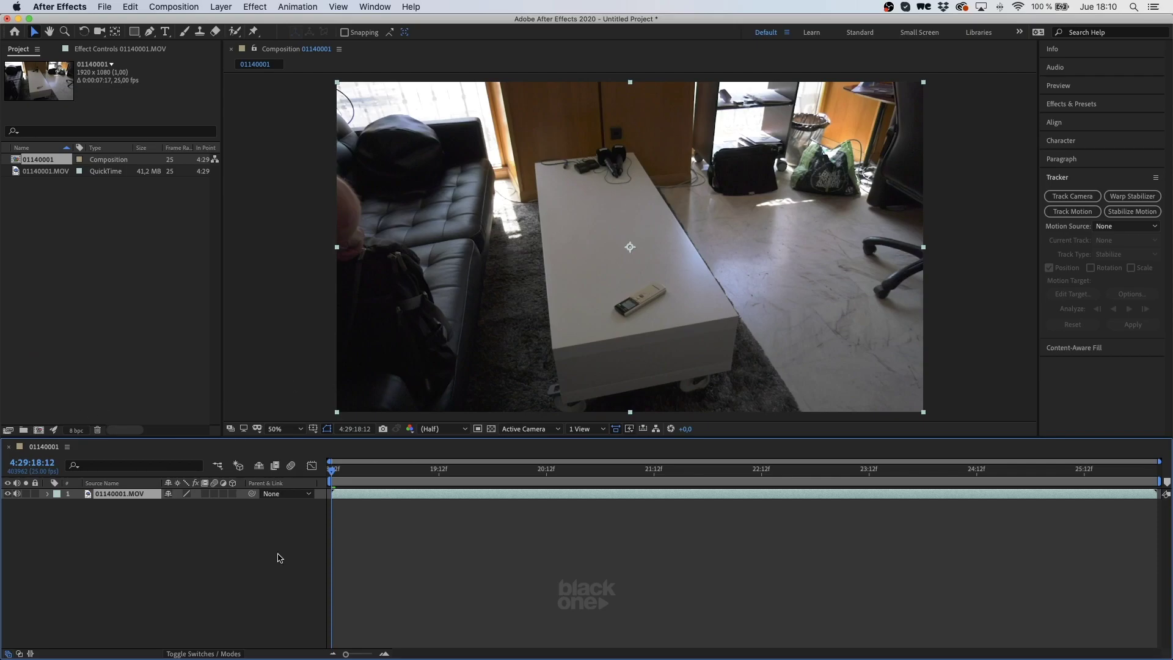
click(244, 566)
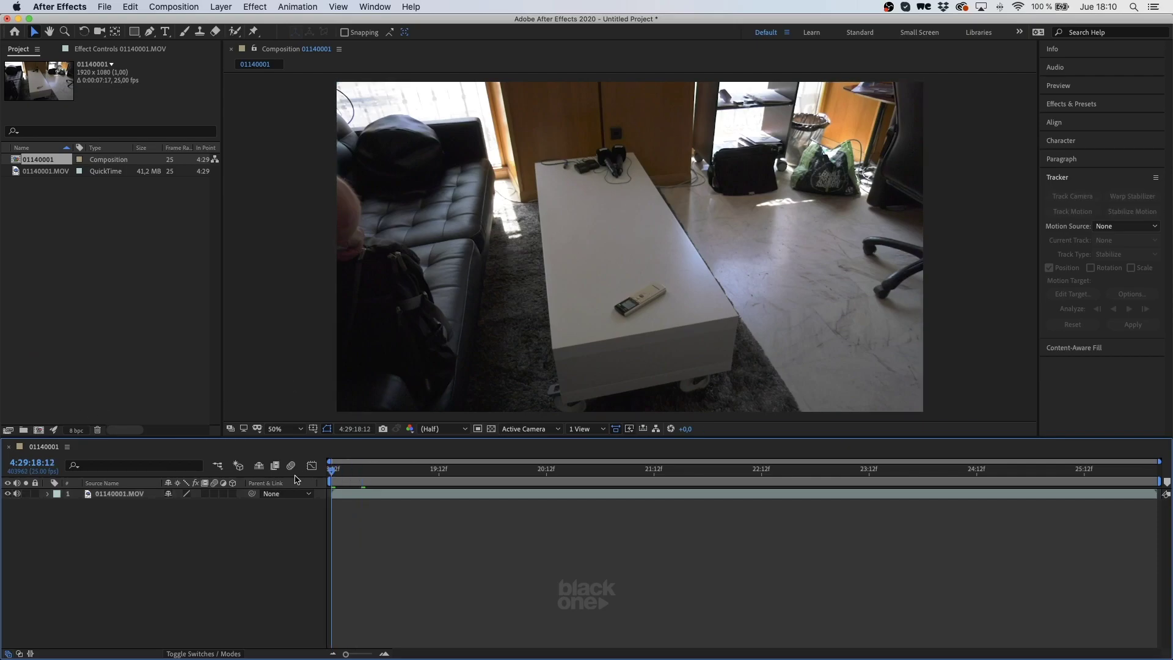
key(space)
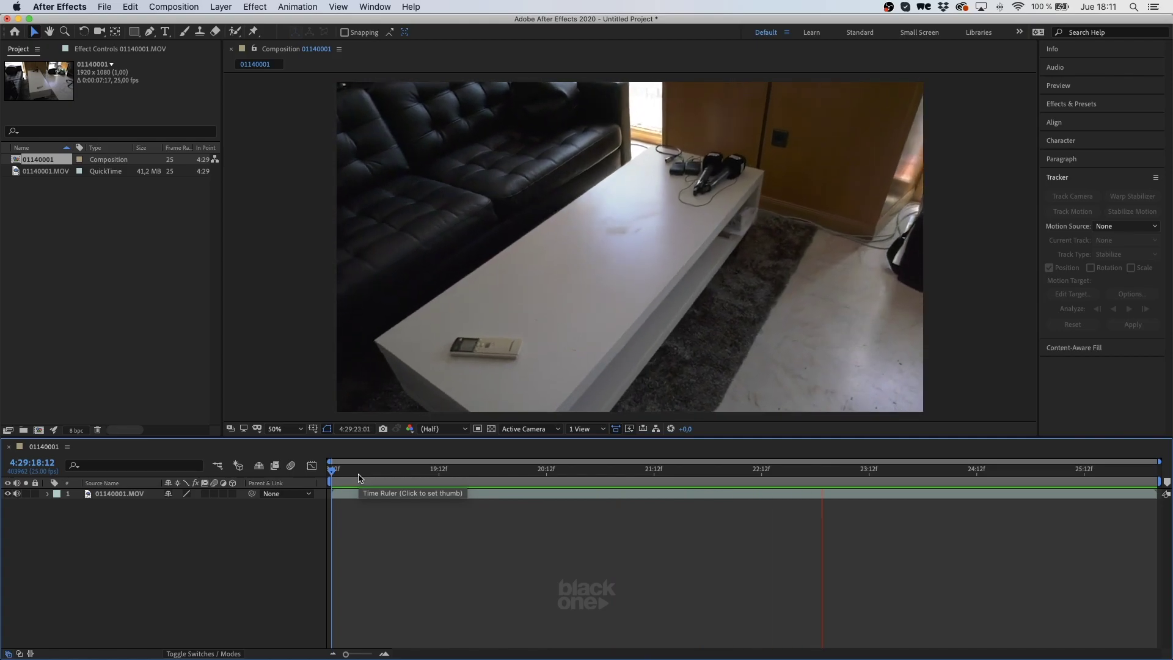
key(space)
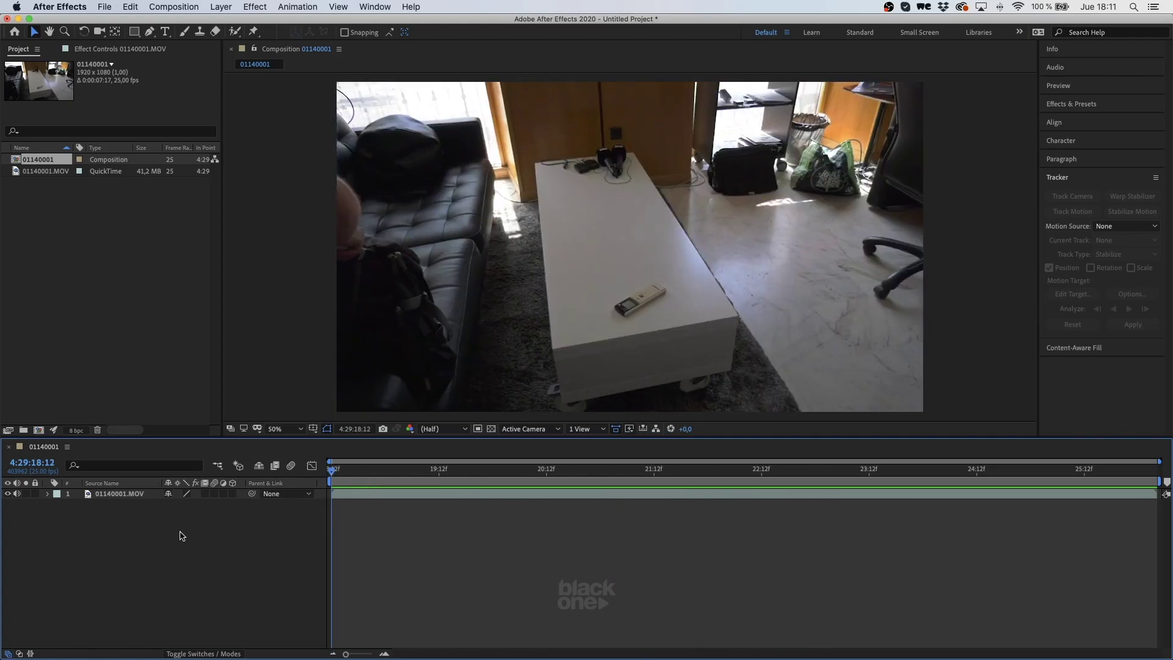
Step: Try running Track Camera on the 01140001.MOV layer, and delete the 3D Camera Tracker effect it adds
click(115, 497)
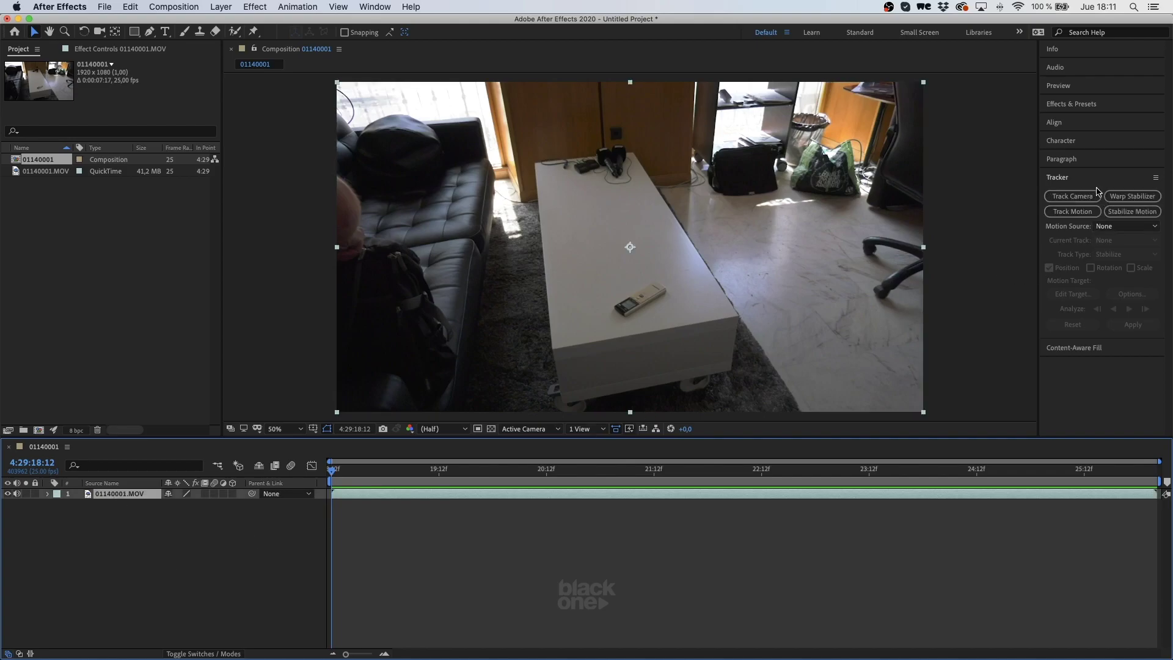
click(1137, 178)
click(1114, 166)
click(1081, 246)
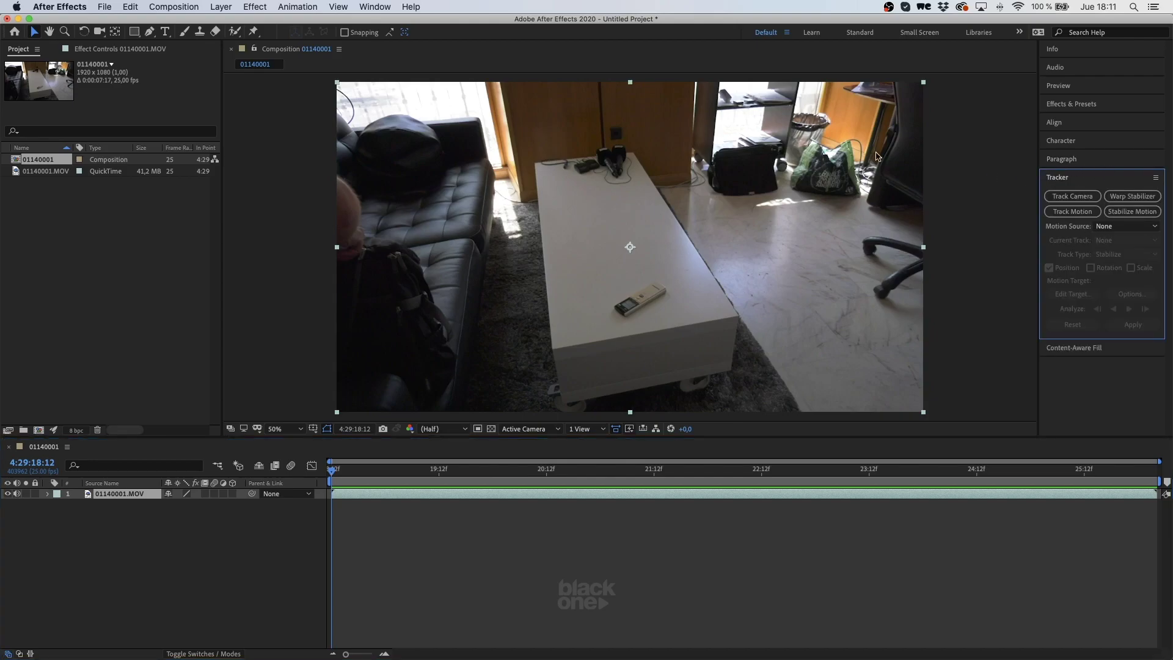
click(369, 8)
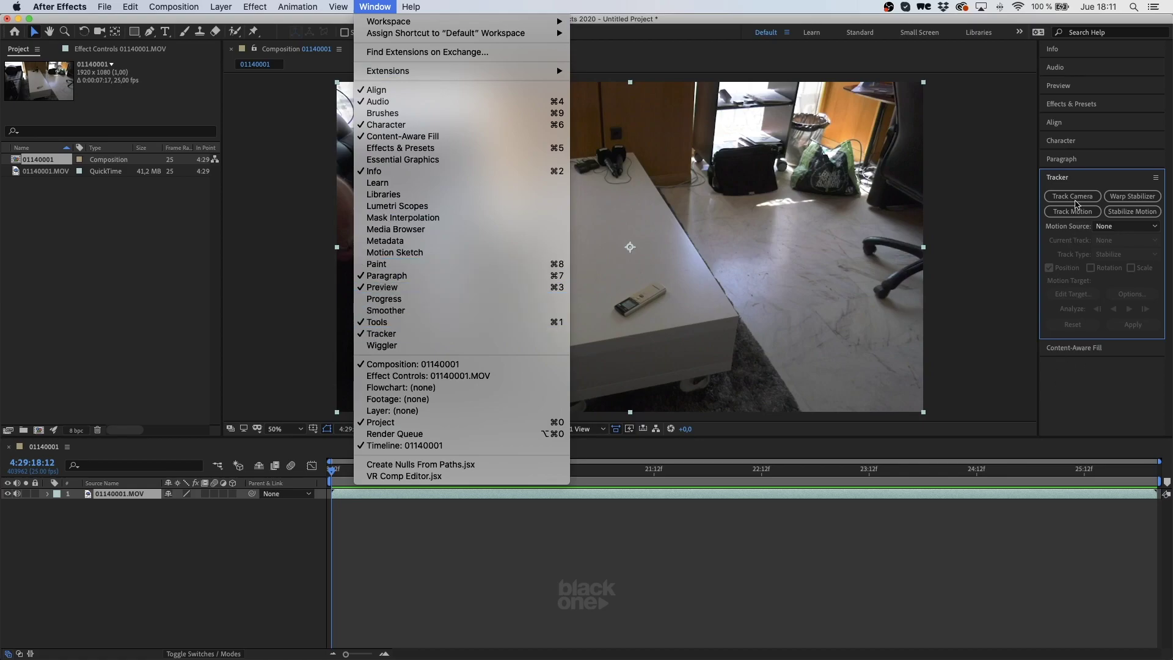
click(1073, 198)
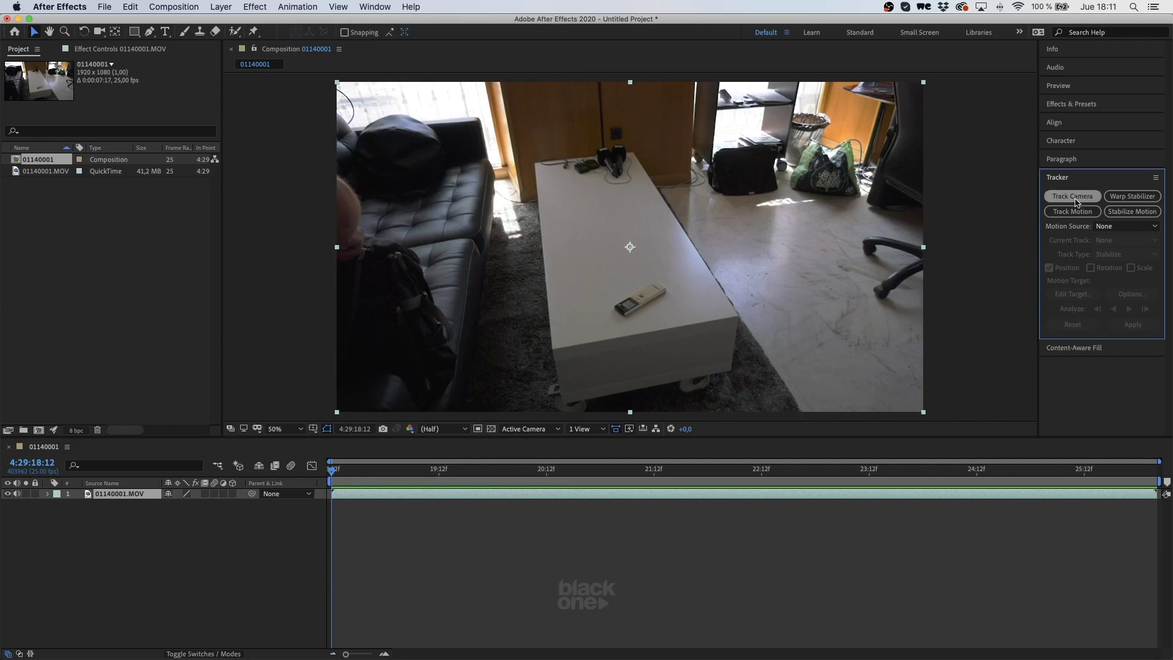
click(1074, 198)
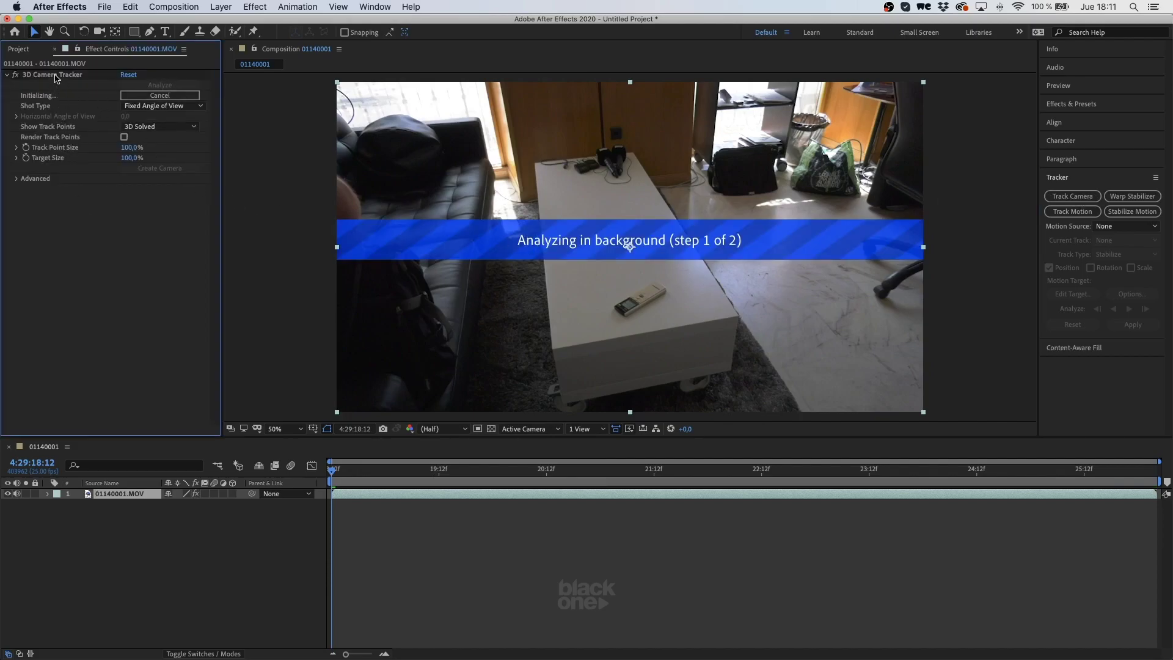
key(Delete)
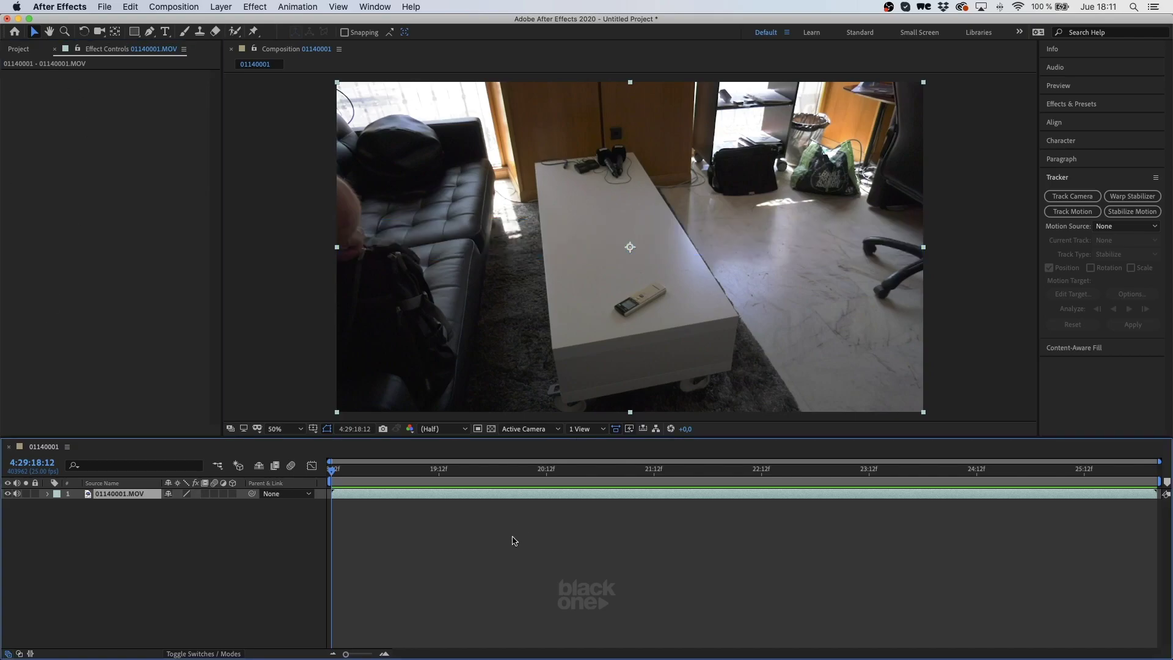
right_click(121, 495)
mouse_move(178, 511)
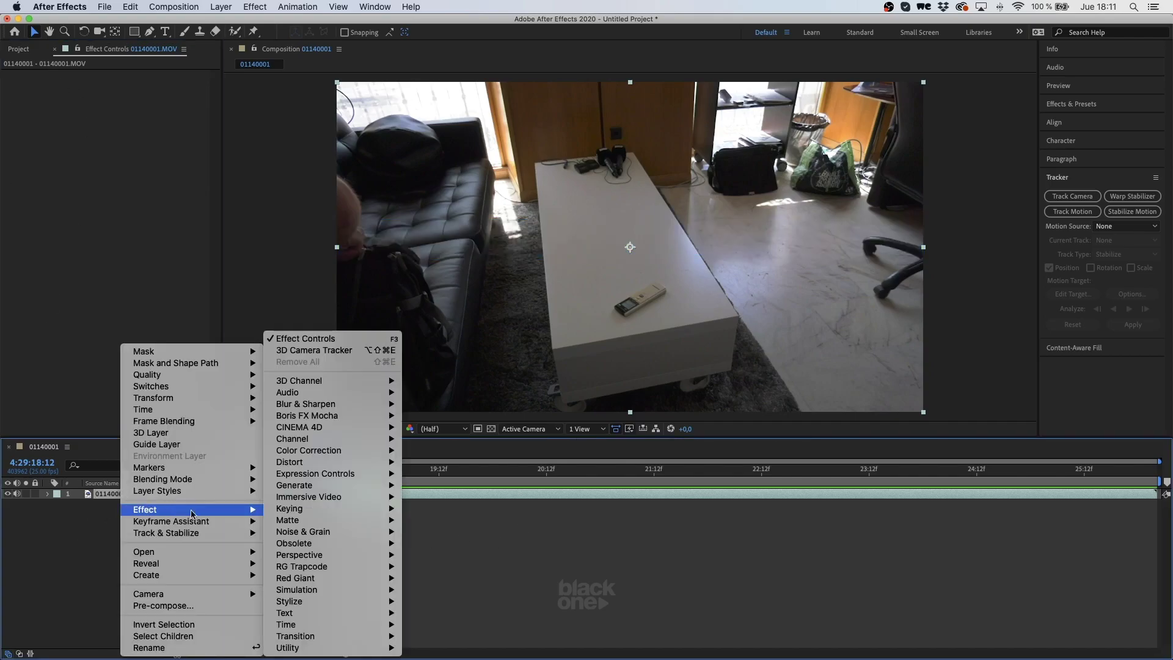
mouse_move(338, 519)
mouse_move(335, 555)
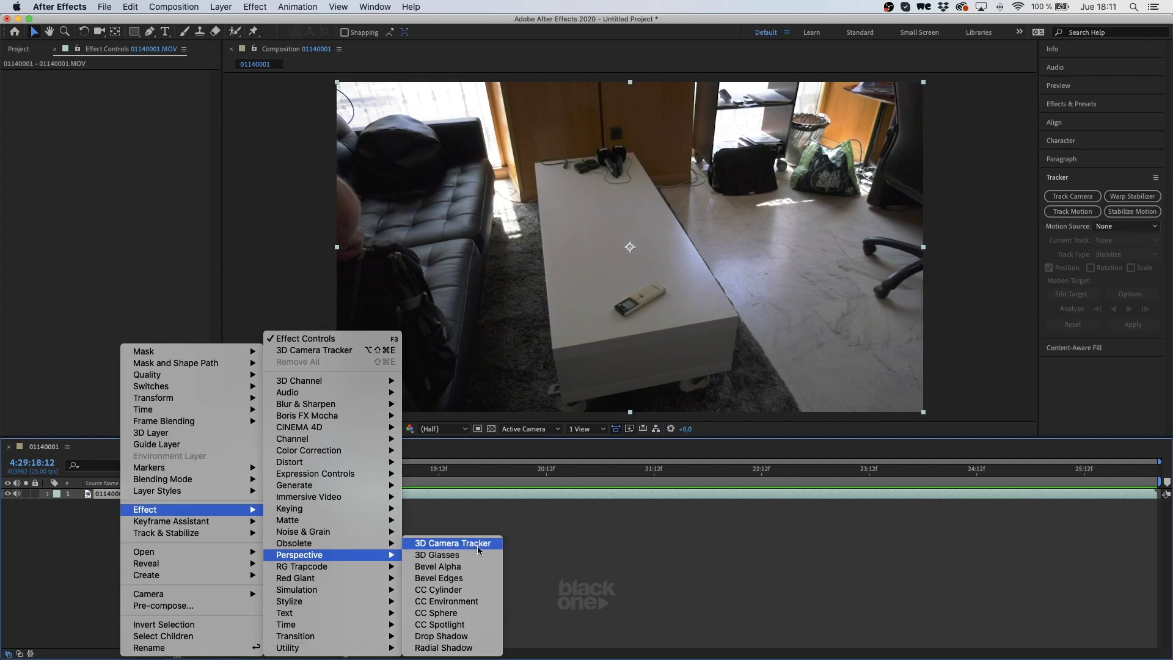
click(70, 541)
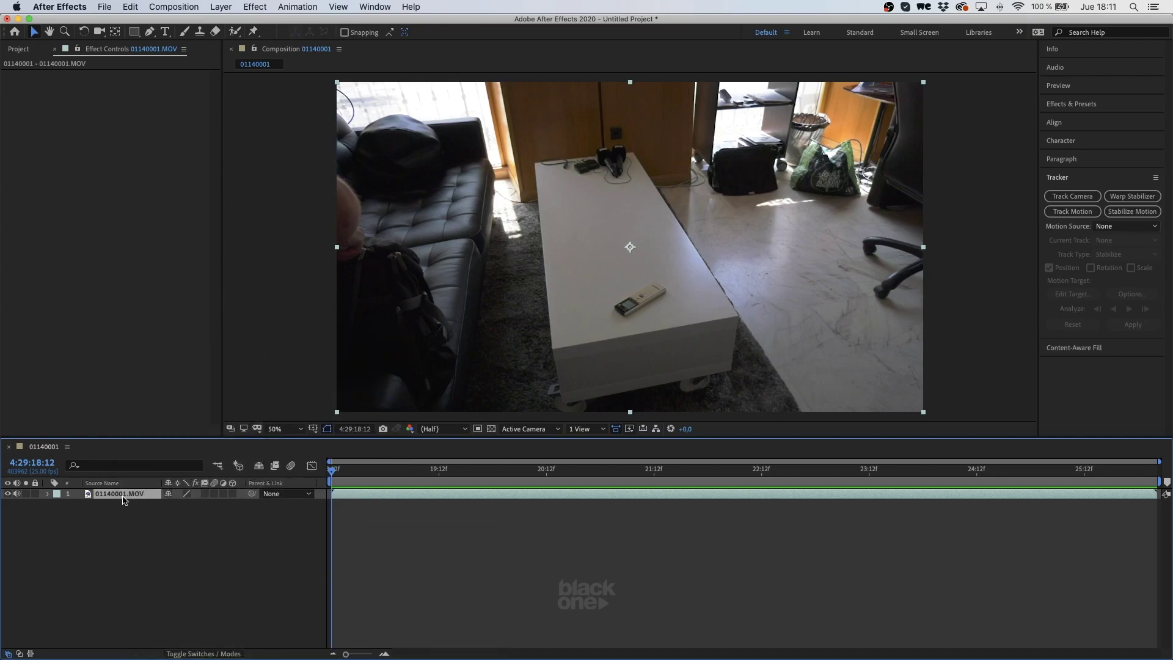
Step: Apply the Perspective effect 3D Camera Tracker to the 01140001.MOV layer and let it analyze the footage
click(255, 8)
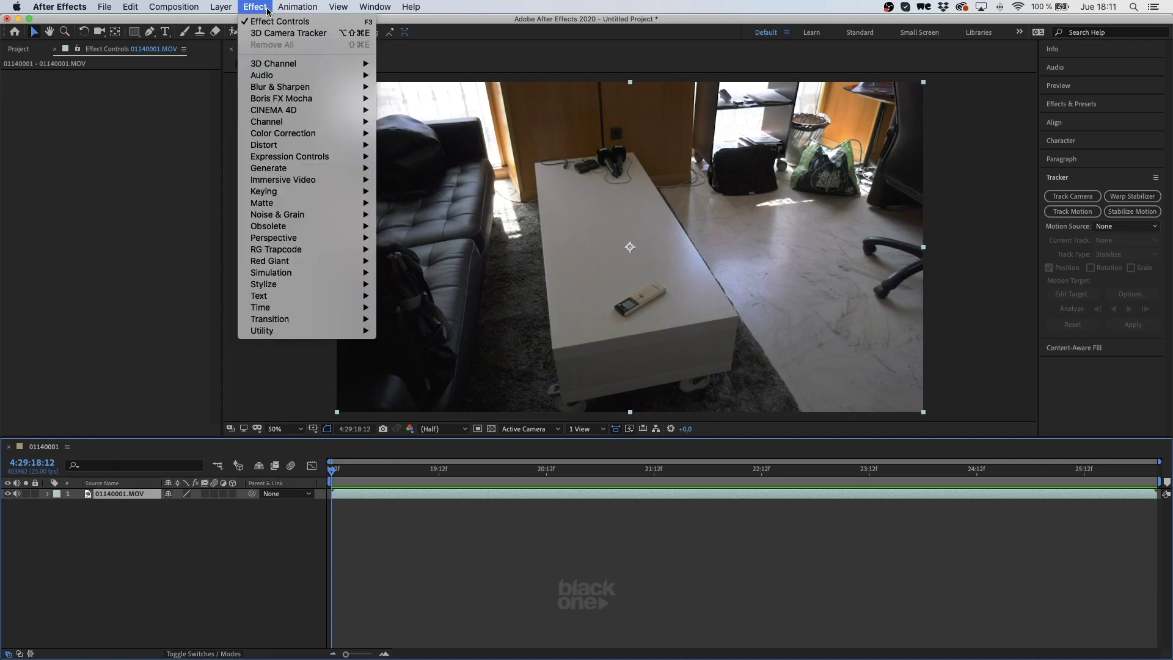
mouse_move(330, 238)
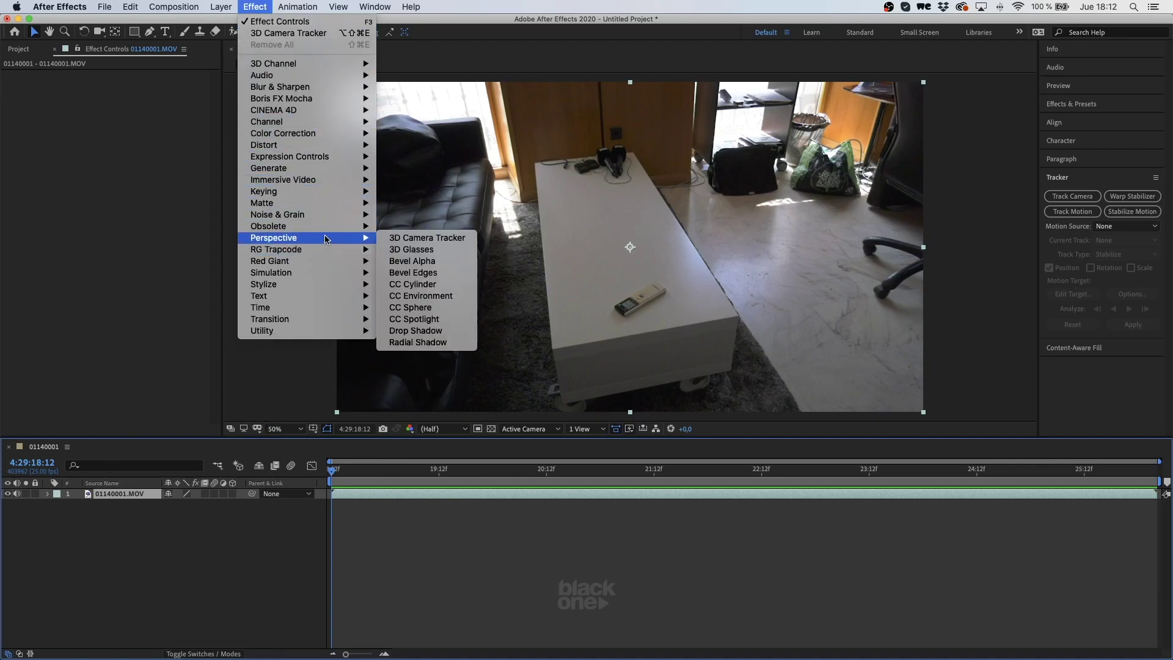
click(405, 242)
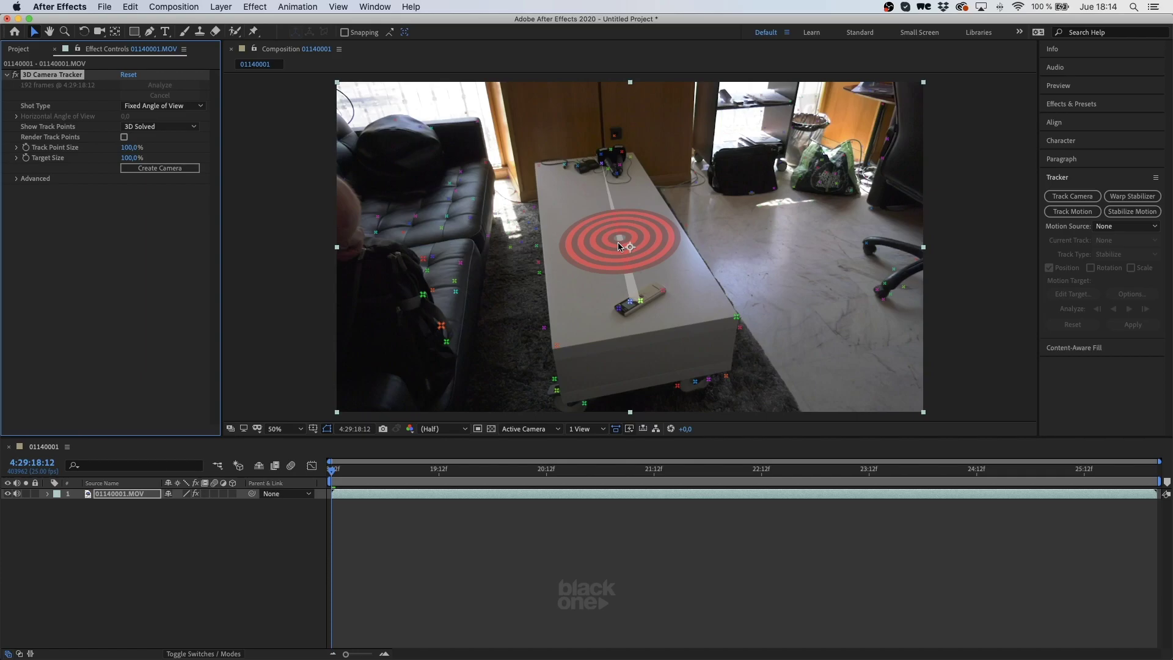
Step: Set the ground plane and origin at the tracking target on the tabletop, and create the tracker camera
right_click(618, 246)
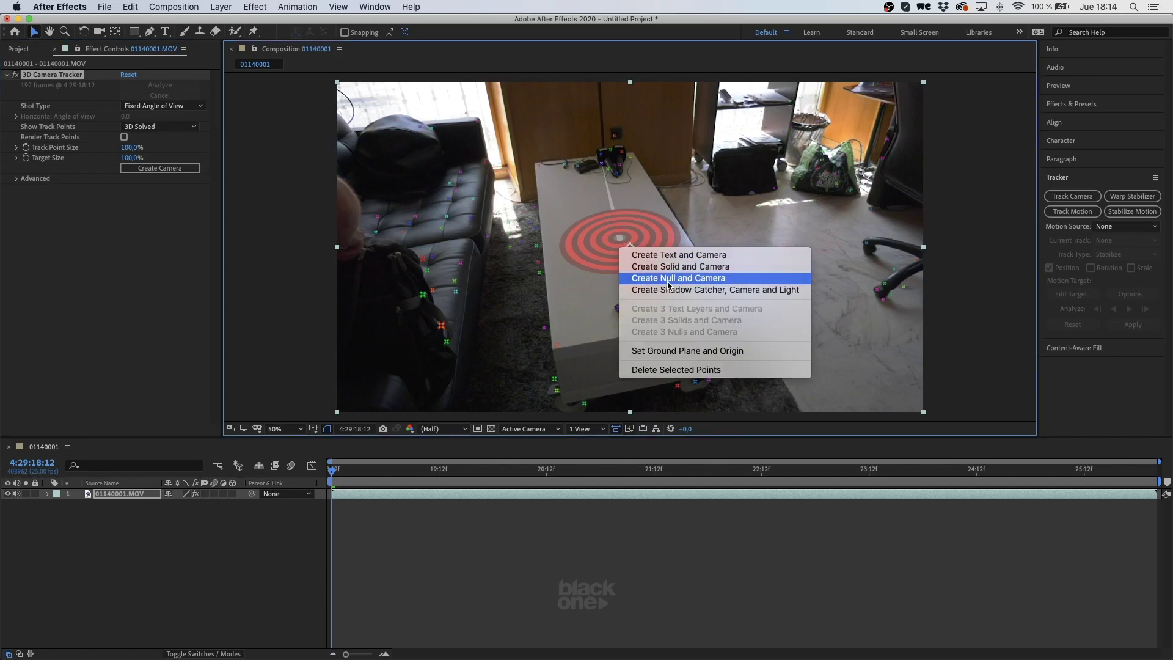
click(757, 350)
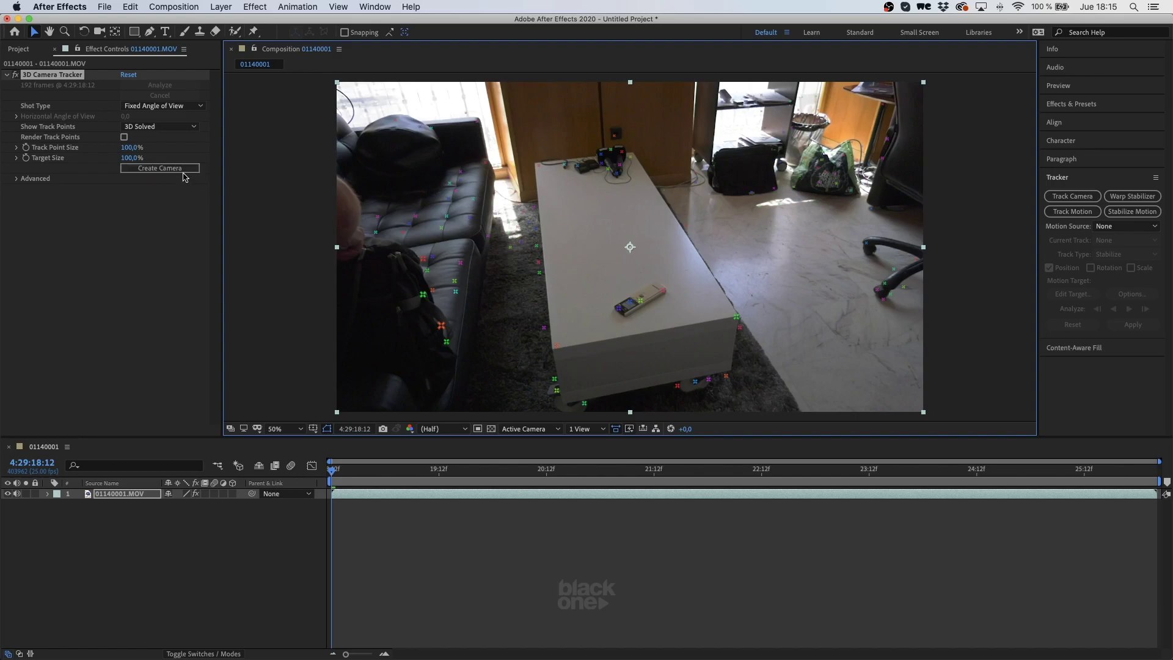
click(160, 168)
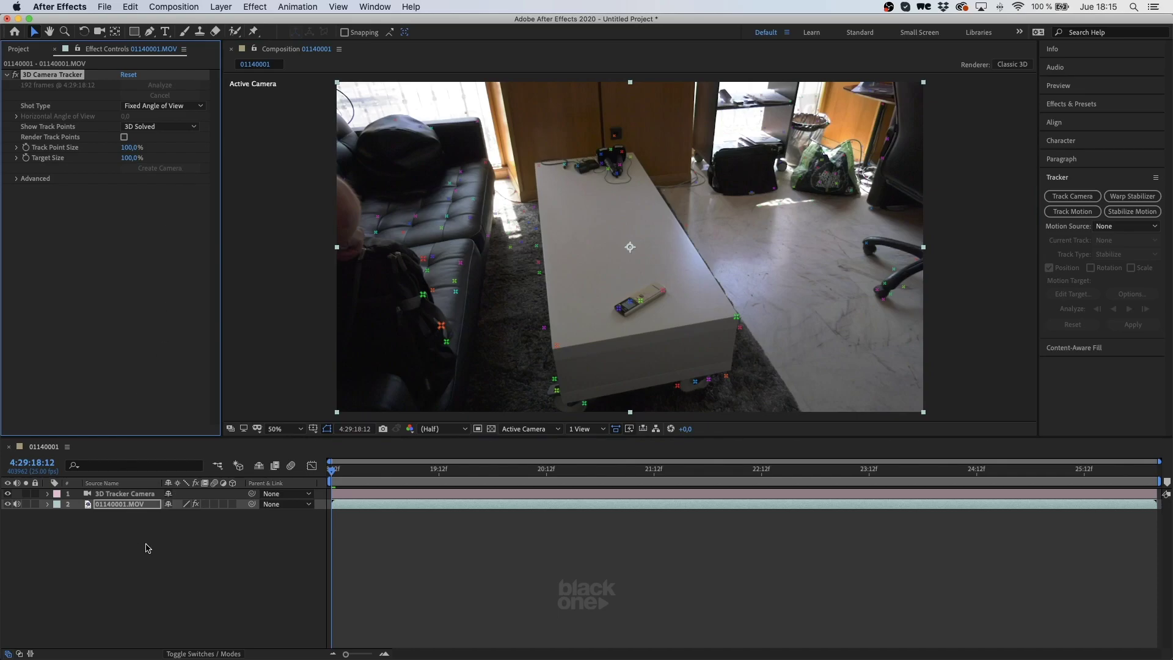
click(121, 494)
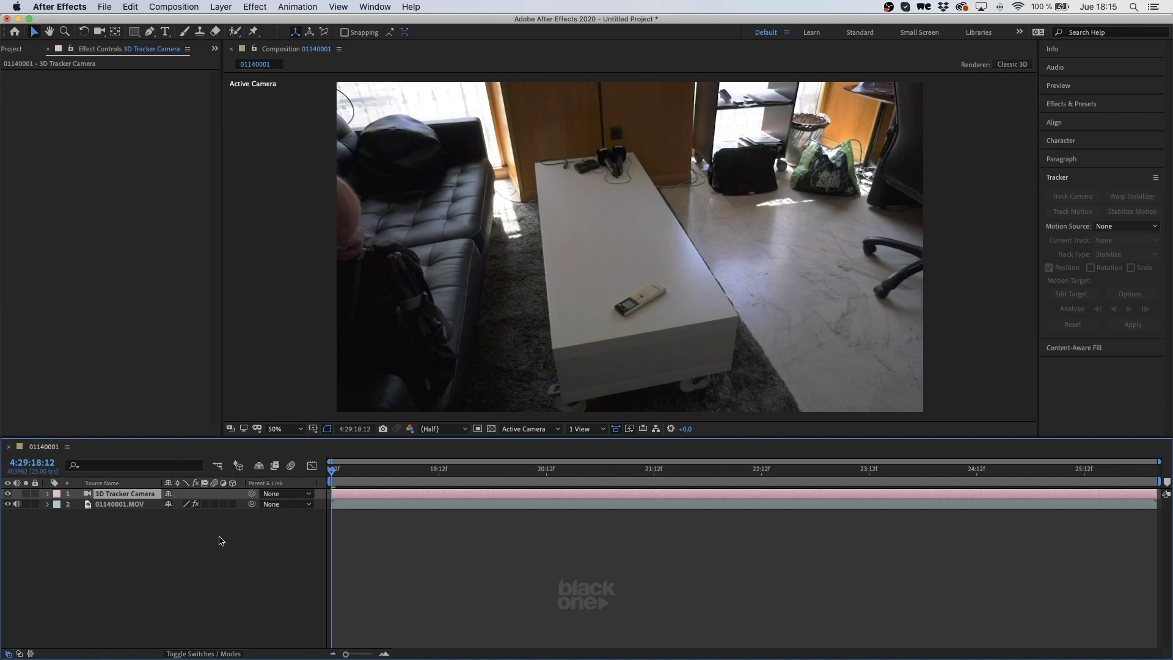
key(F3)
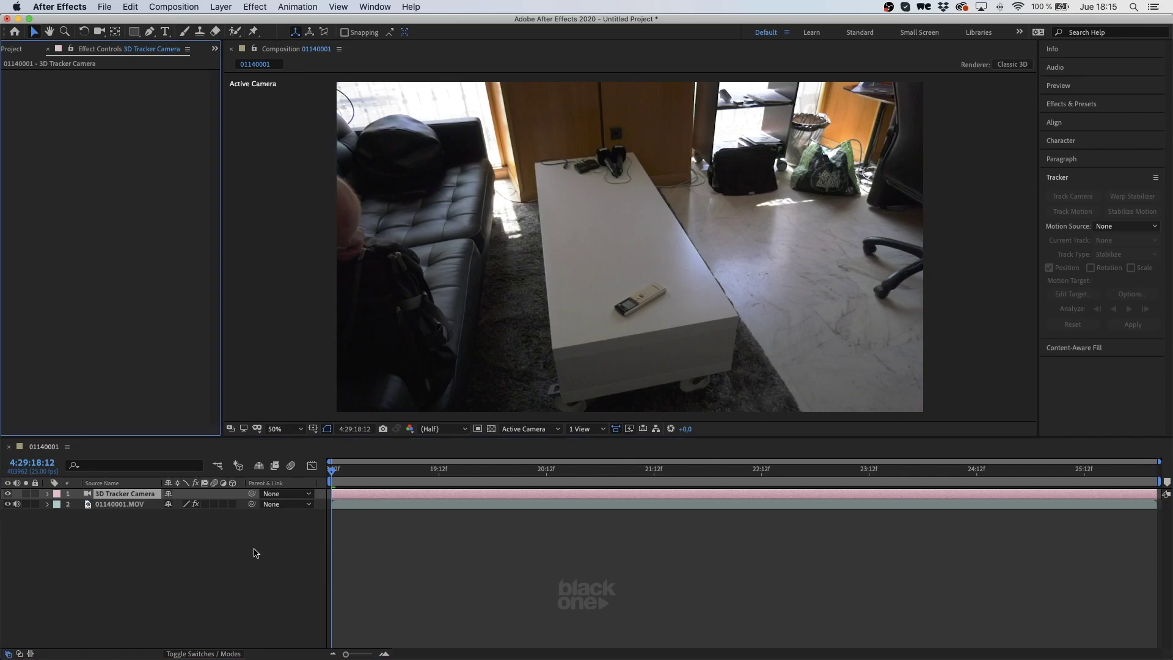
Step: Create a new bright red solid layer at 1920 x 1080 px
right_click(146, 553)
mouse_move(182, 527)
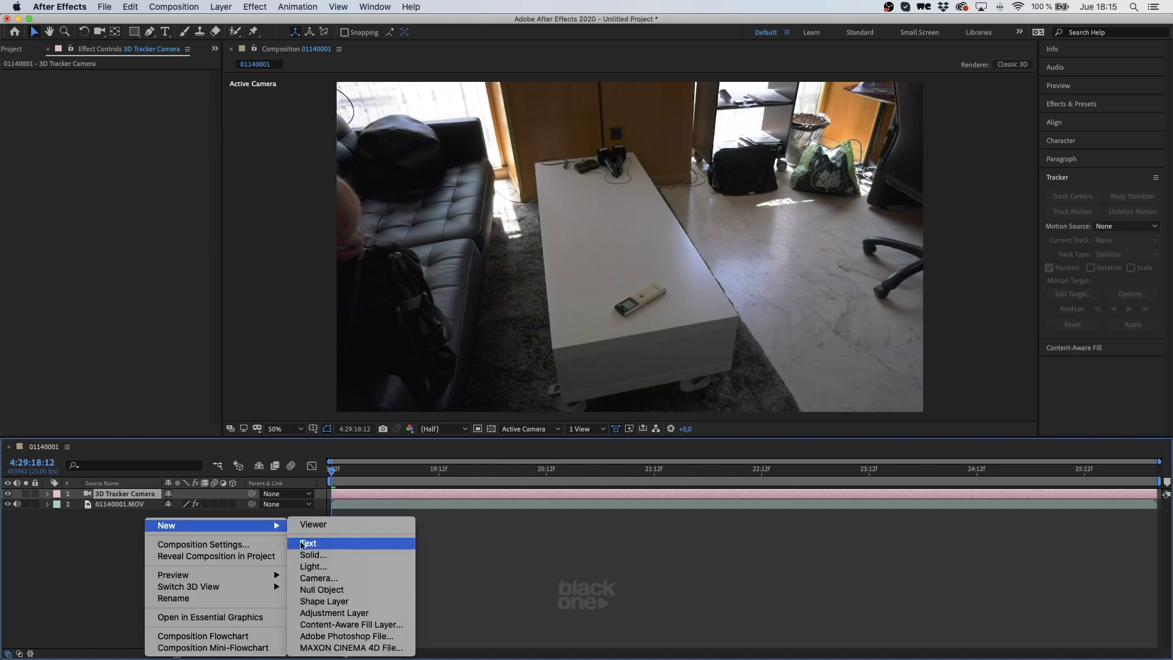
click(313, 555)
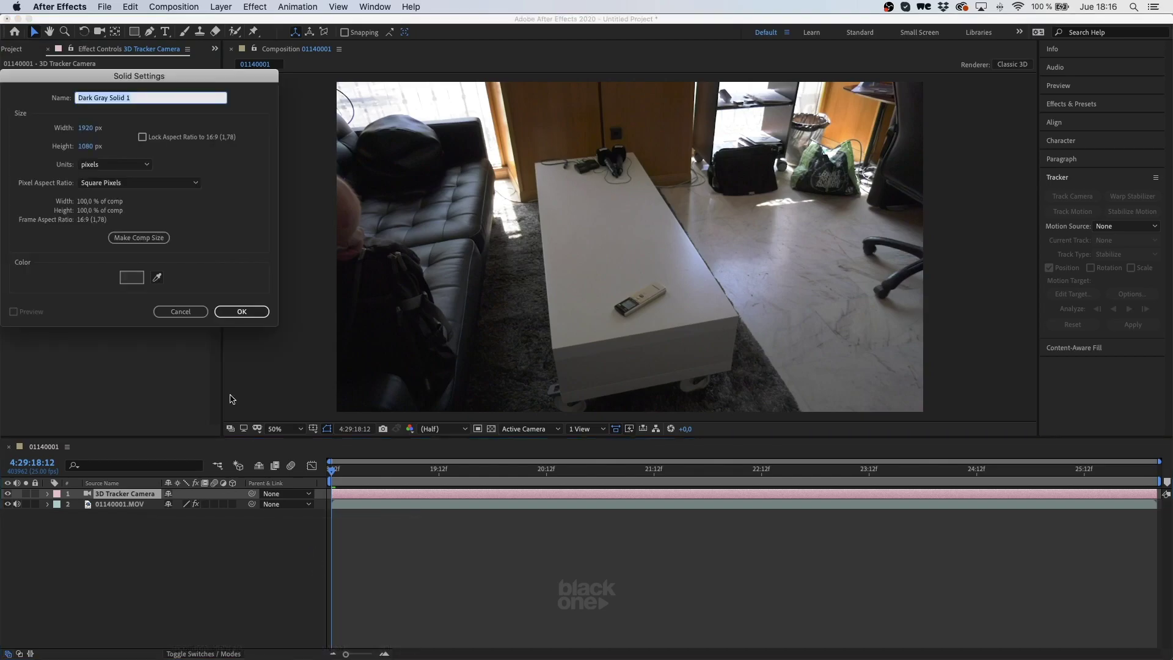
click(132, 278)
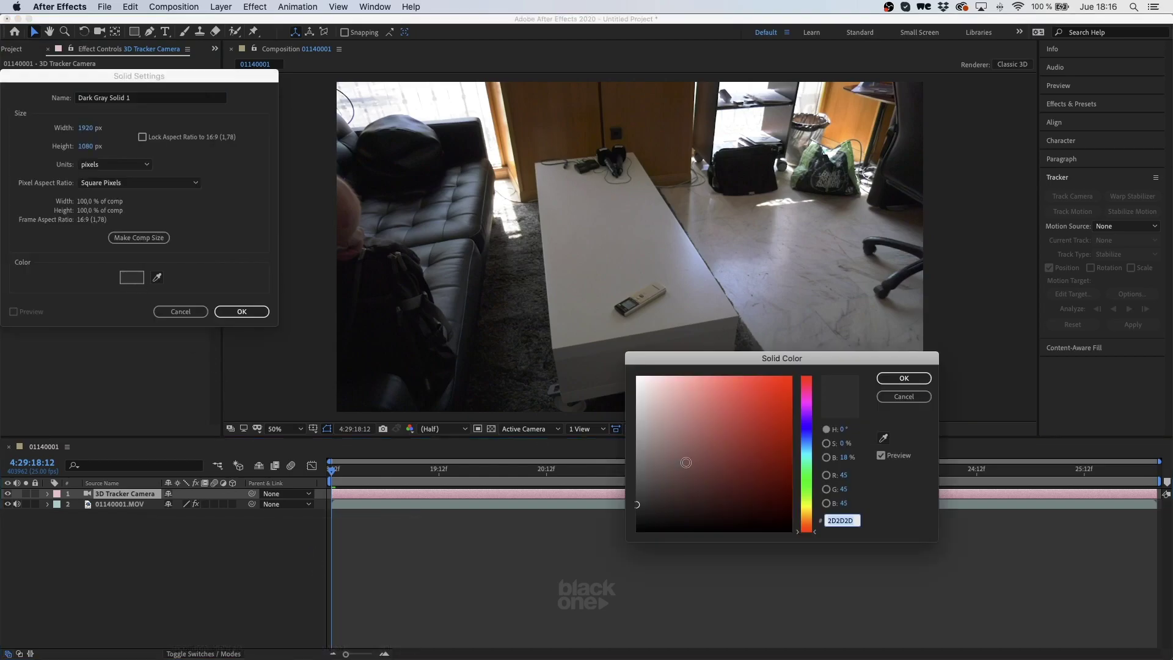
click(788, 388)
click(903, 378)
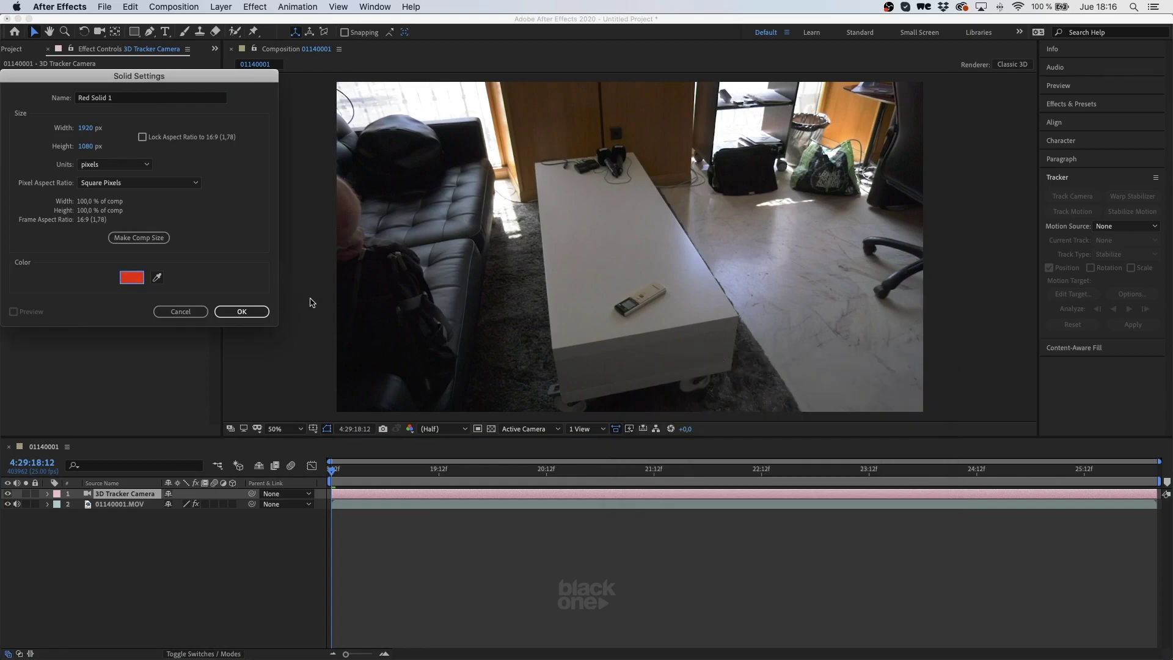
click(242, 312)
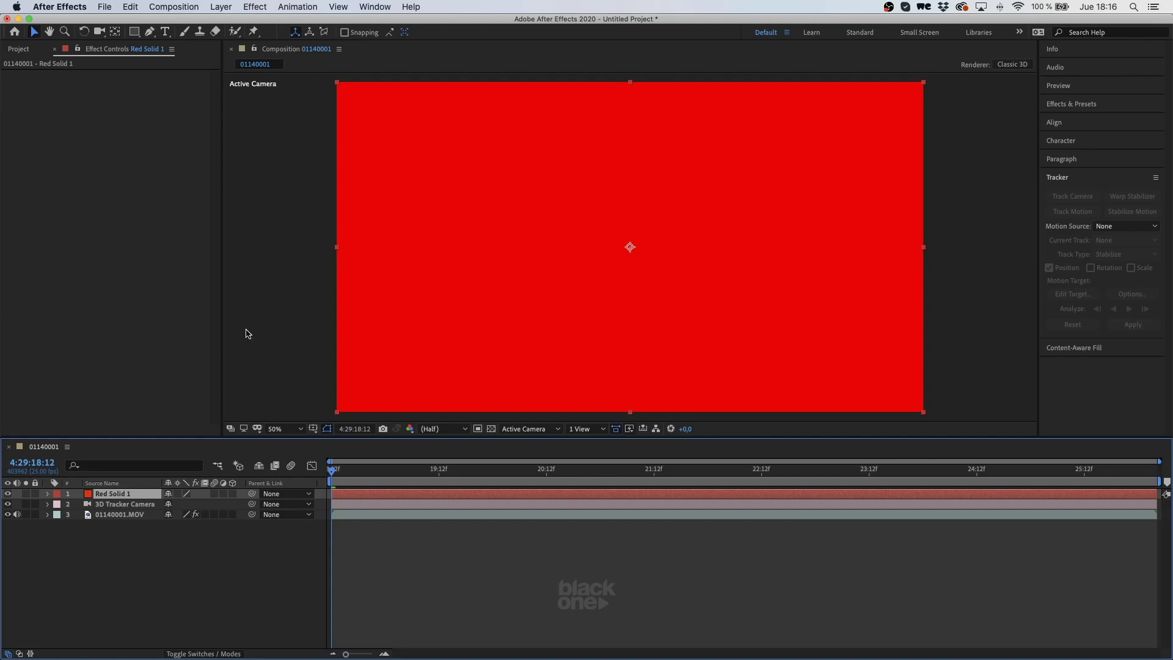
Step: Make the red solid a 3D layer and set its X and Y position to 0
click(233, 494)
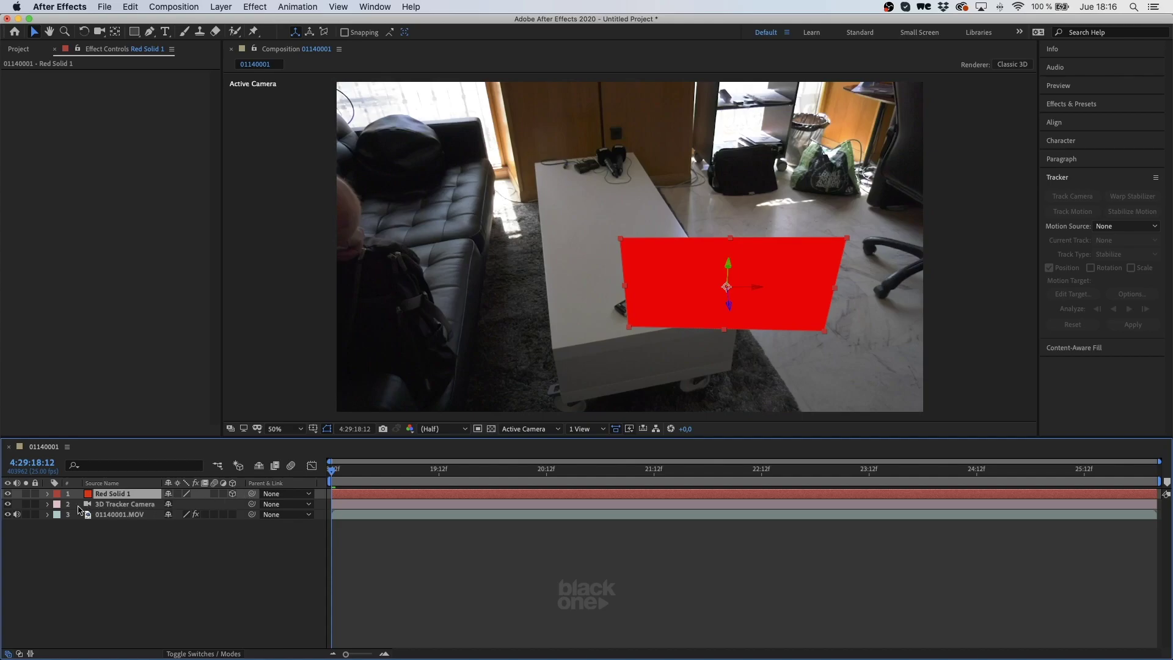
click(49, 494)
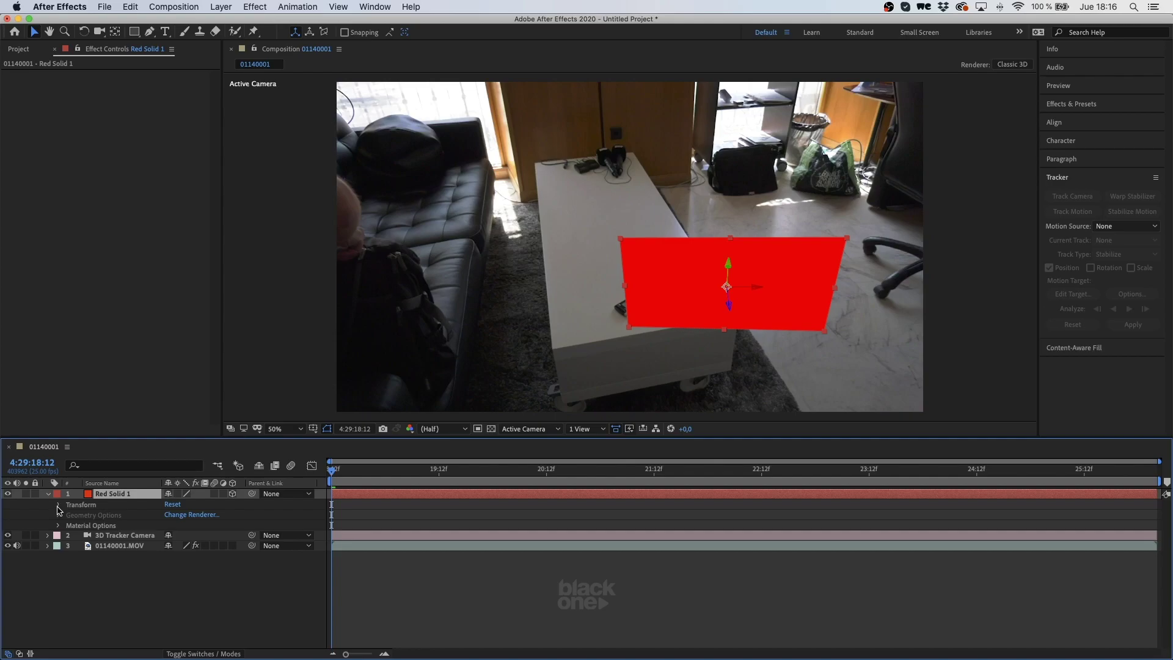
click(58, 506)
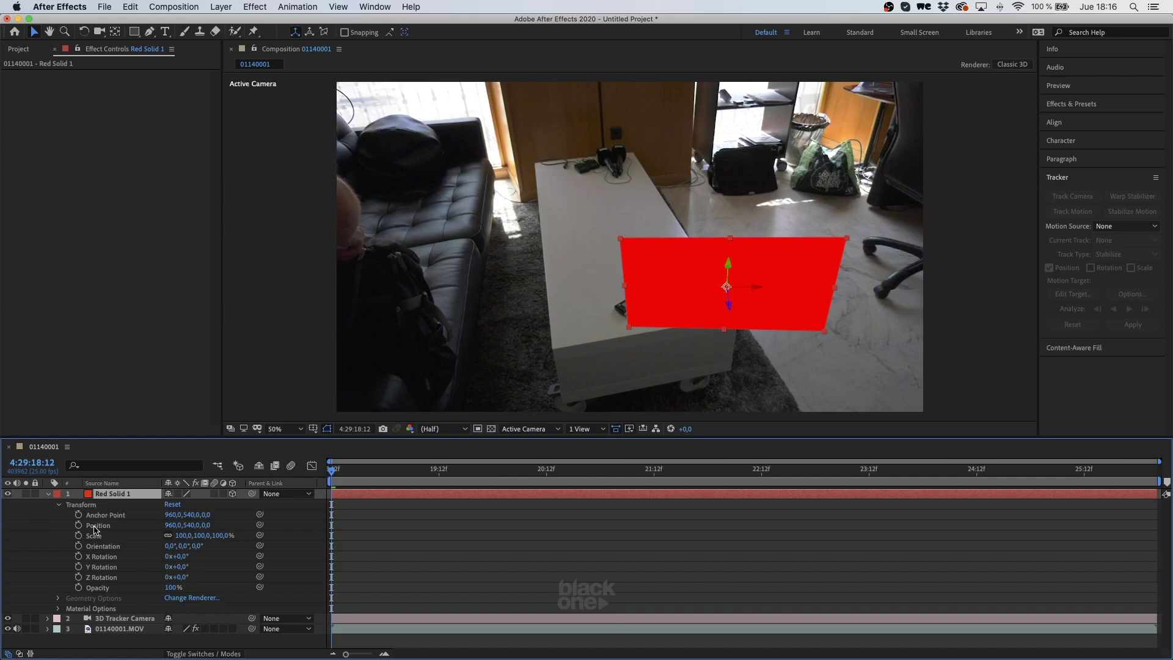
click(178, 526)
text(0)
click(191, 526)
text(0)
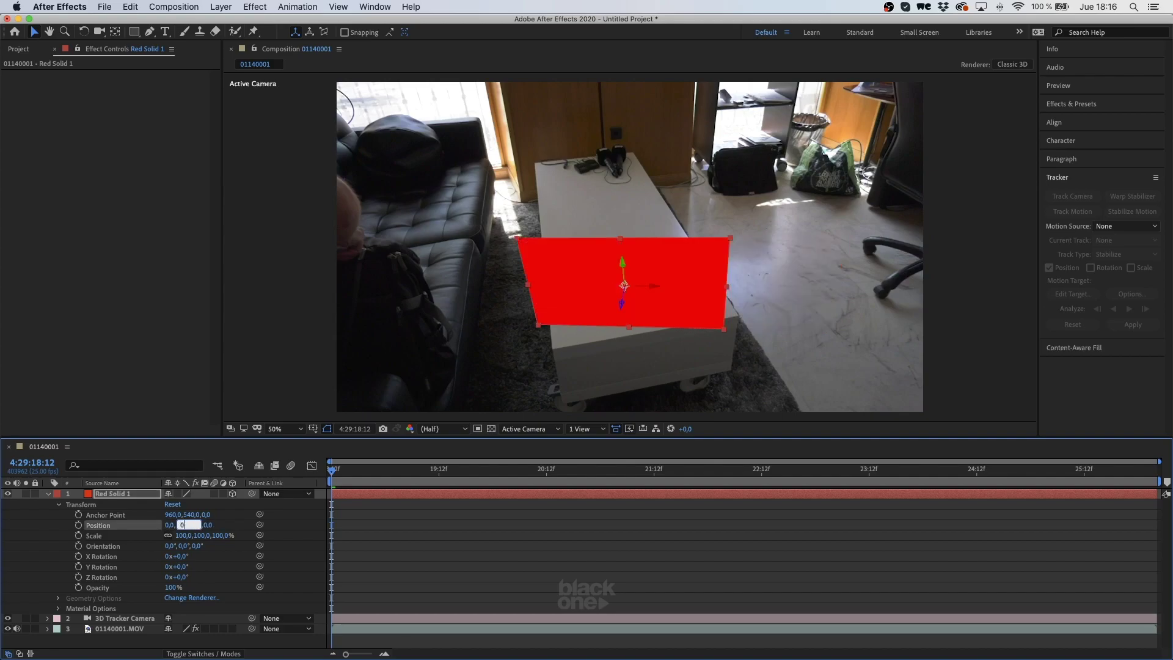
click(284, 535)
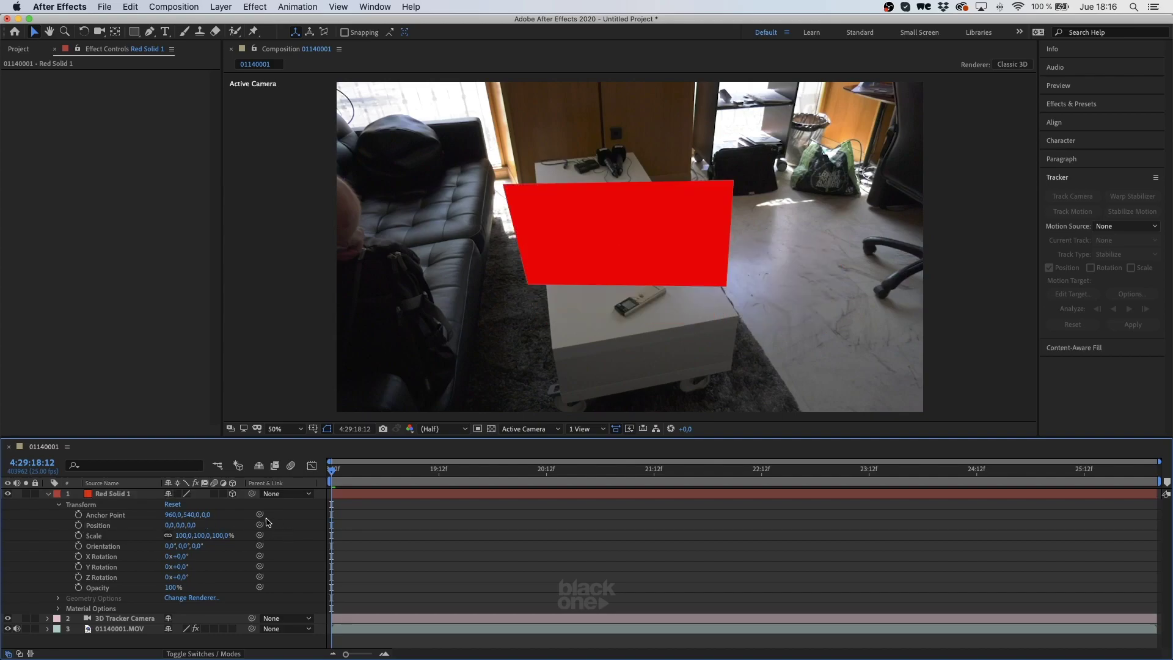
Step: Play the composition from the start to check how the red solid follows the tracked shot
click(133, 496)
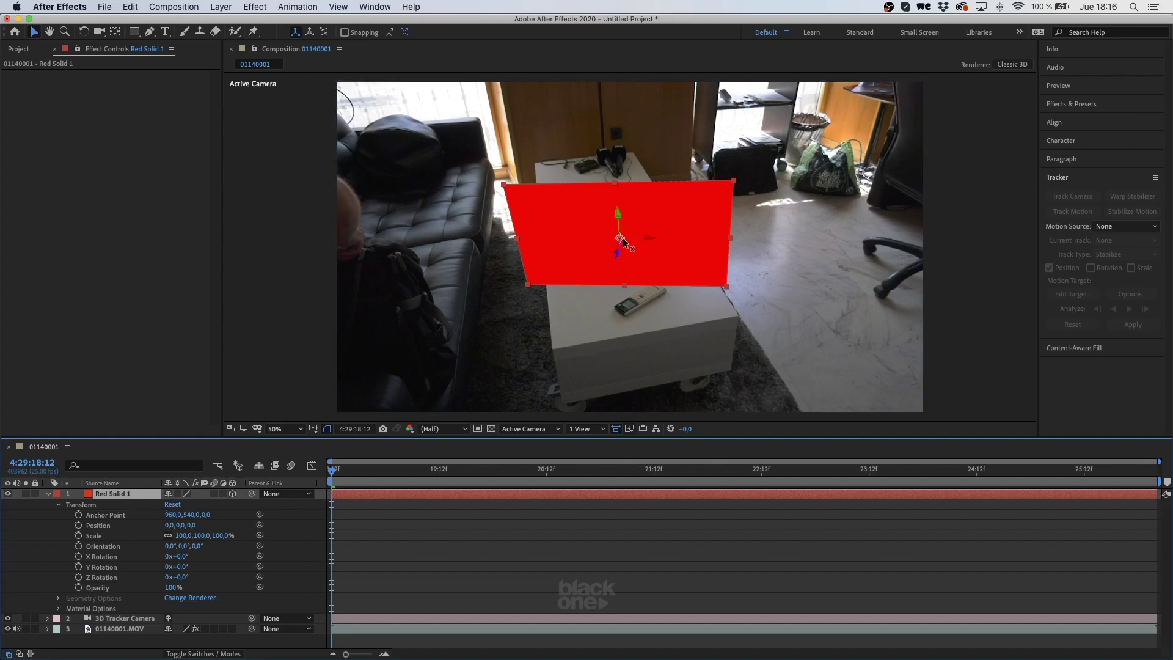
drag(334, 471, 325, 472)
key(space)
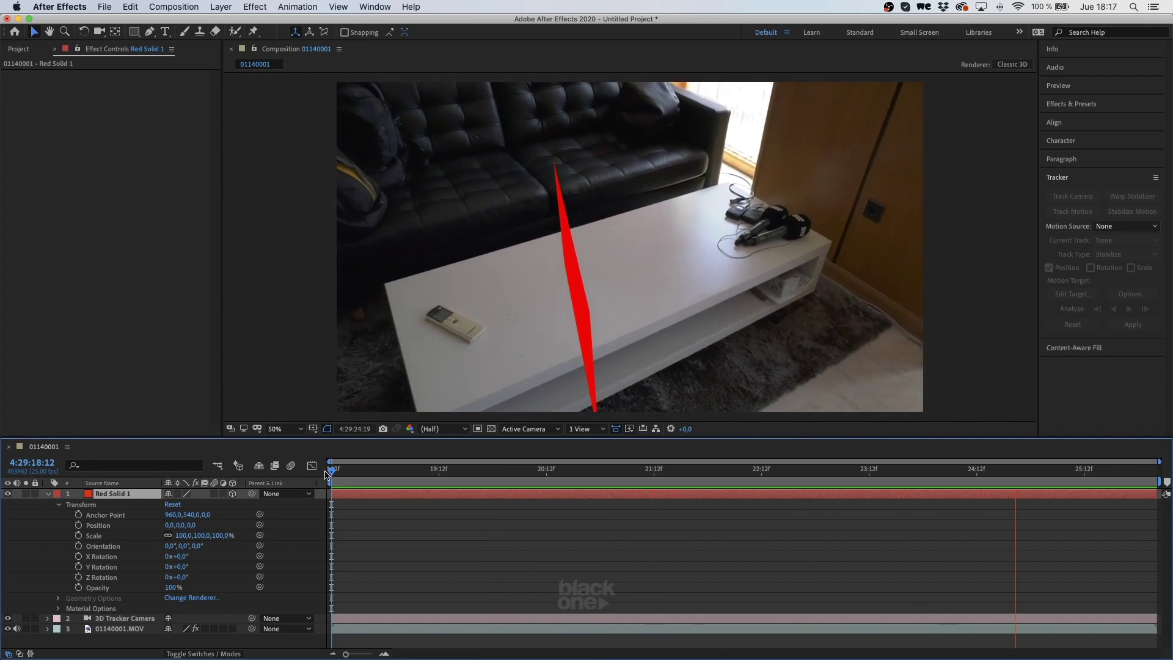
key(space)
click(328, 471)
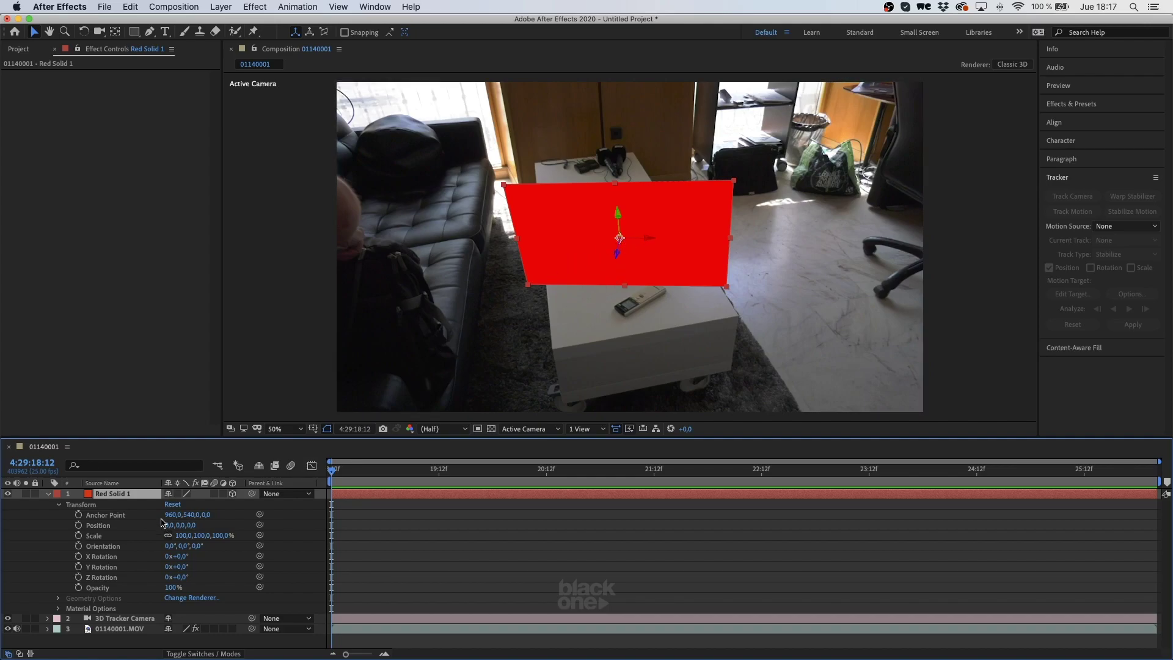
Step: Set the red solid's anchor point Y value to 1086 so its lower edge sits at the origin on the table
drag(189, 514, 538, 505)
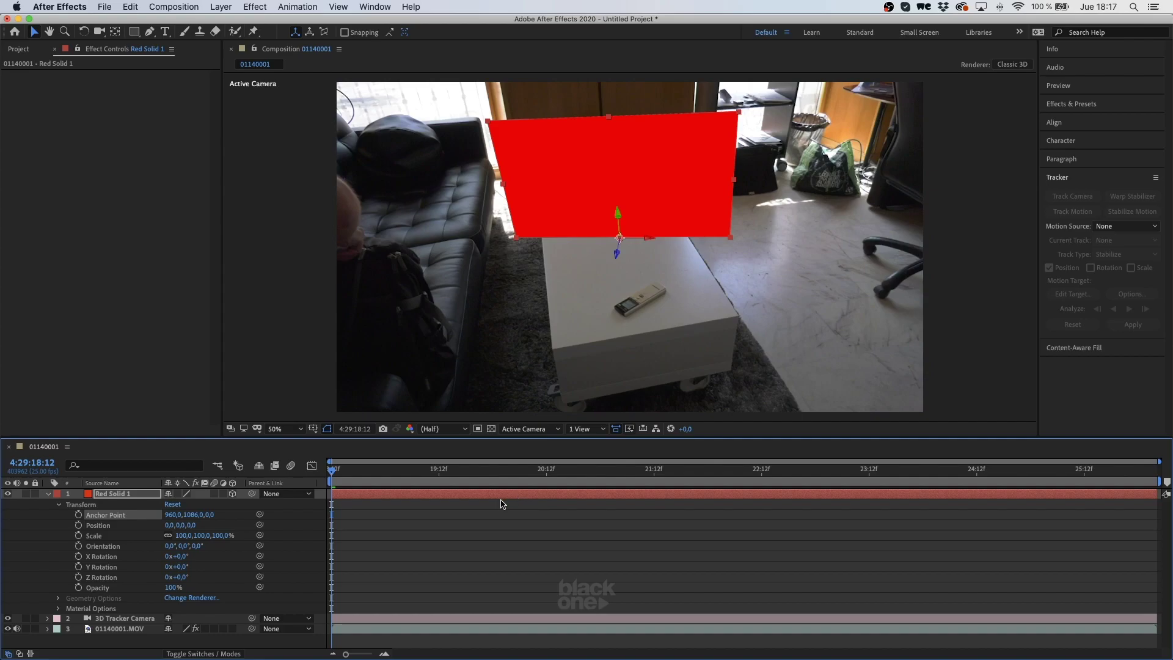
Step: Set the red solid's anchor point Y value to 1080
click(192, 515)
text(1080)
key(Return)
key(super+z)
key(super+z)
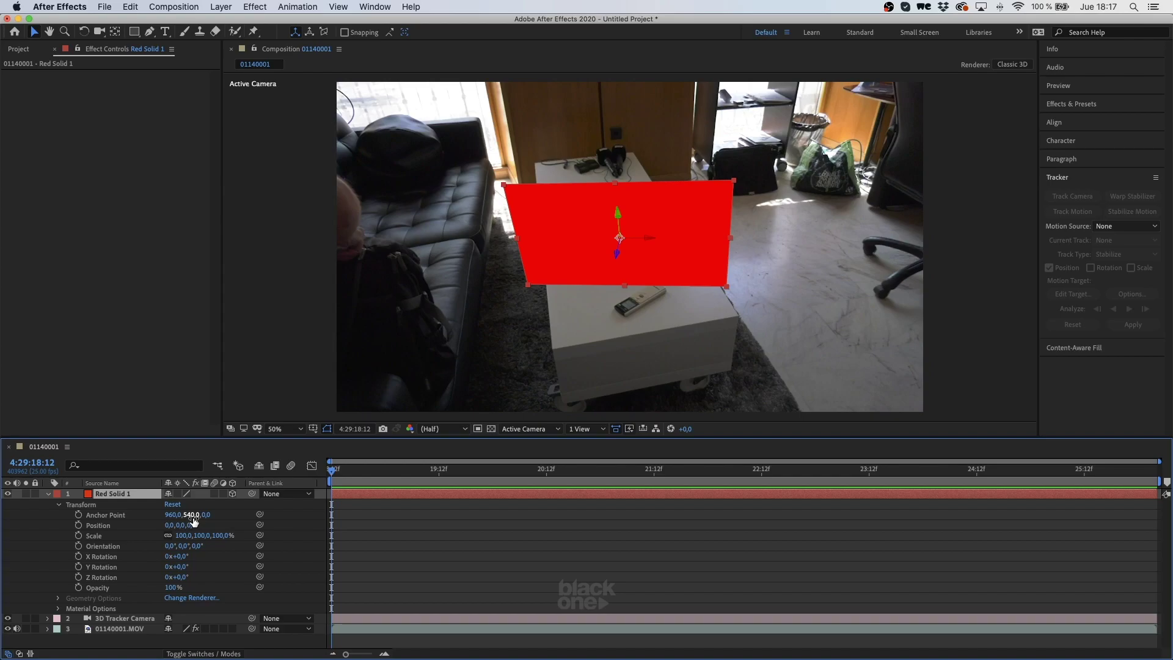
click(193, 515)
key(Return)
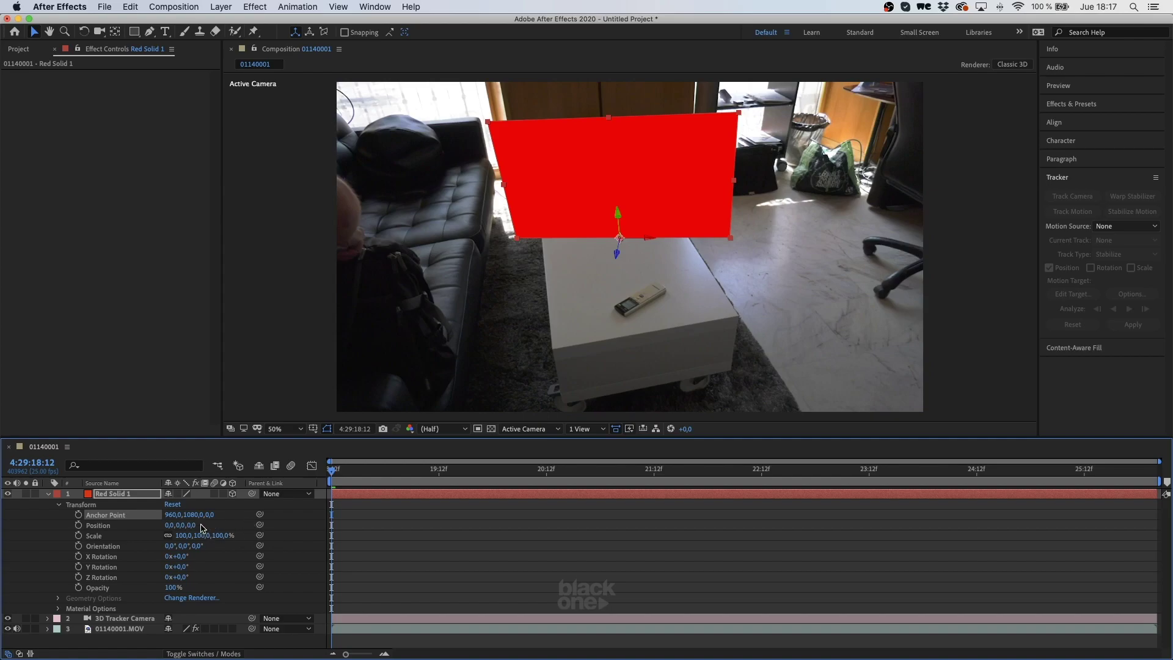
Step: Set the red solid's Y rotation to -79° so it runs along the table, and preview the composition
drag(178, 567, 141, 572)
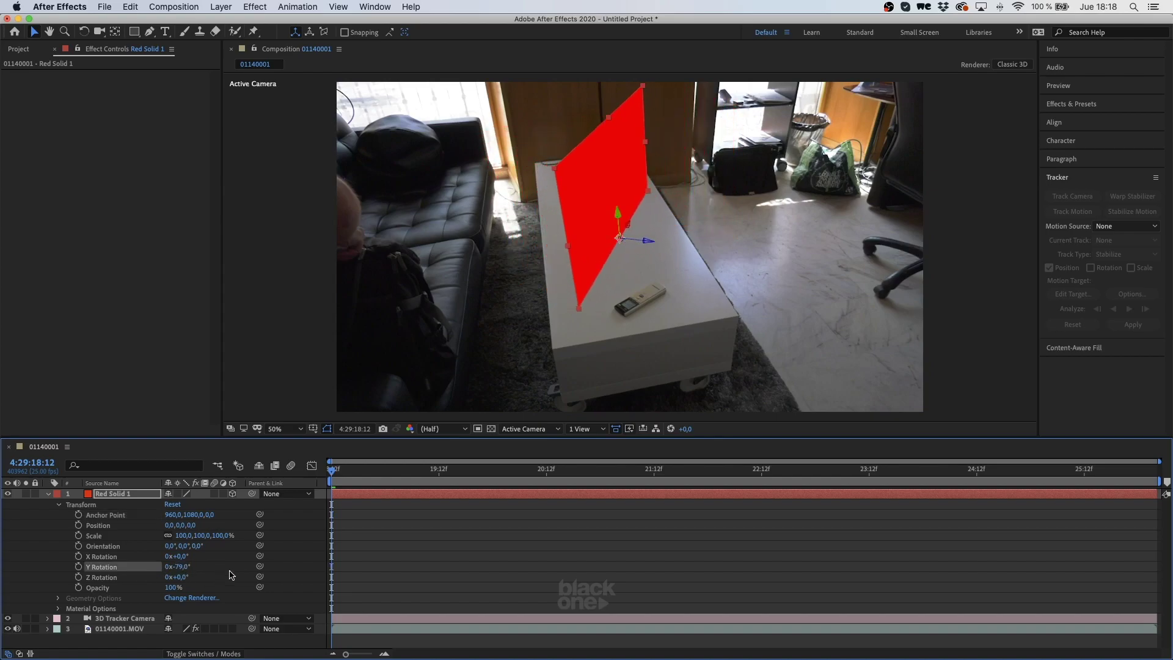
click(303, 585)
key(space)
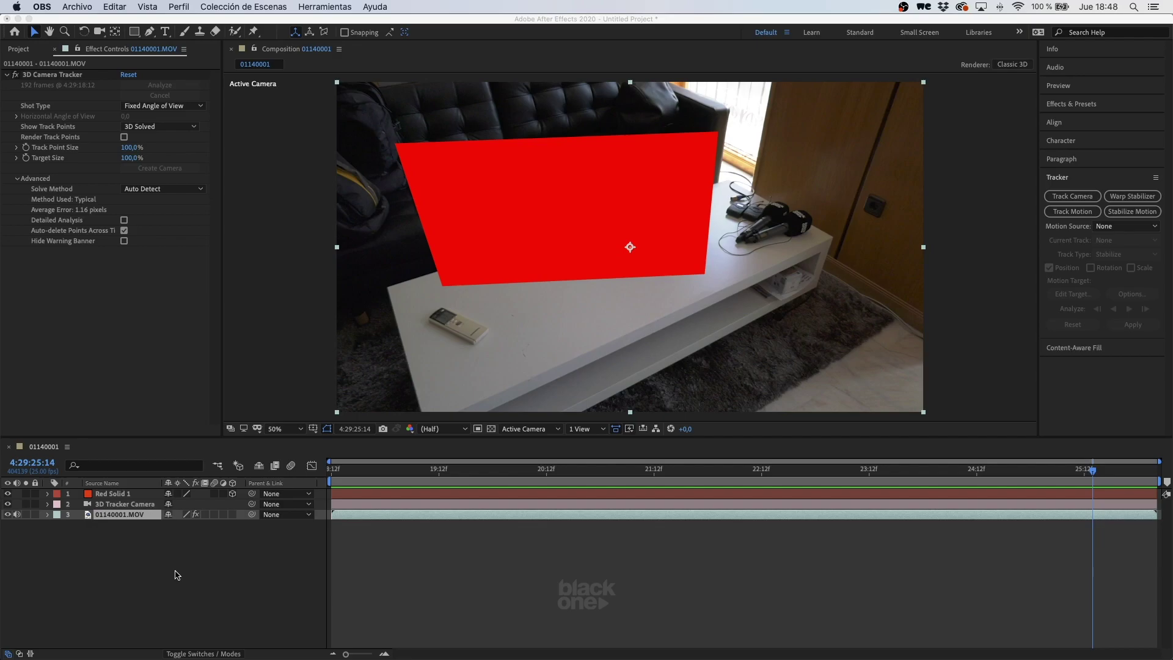
Step: Scrub through the shot to examine how the red solid and the track points follow the table, returning to the first frame
click(353, 478)
drag(353, 477, 391, 481)
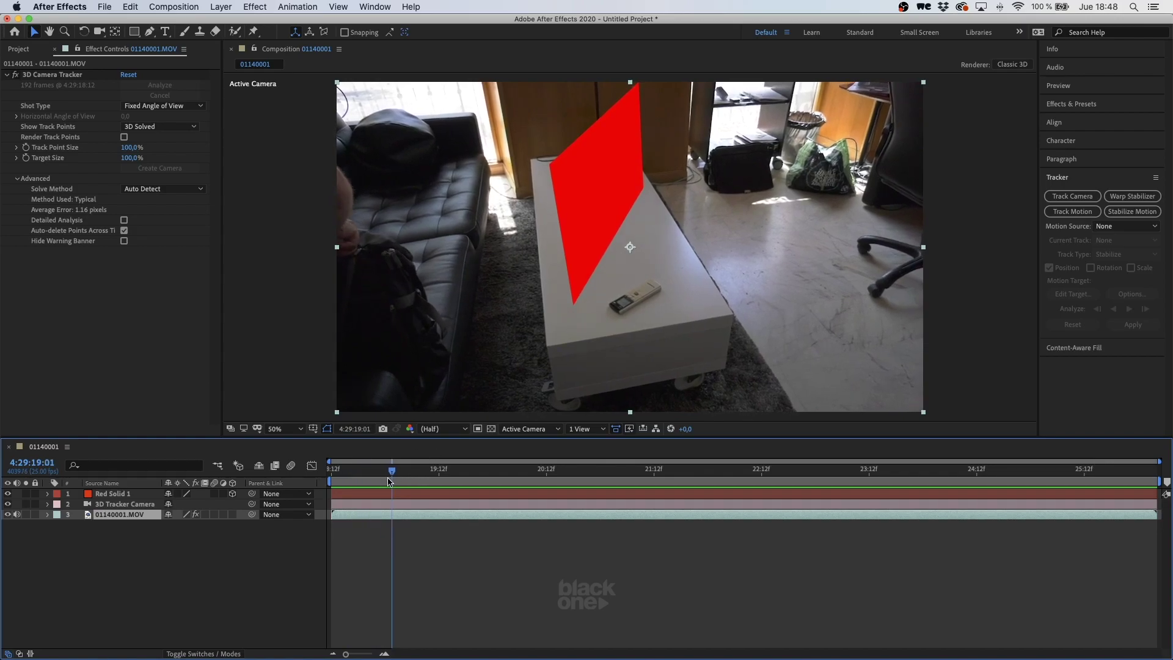
drag(397, 476, 668, 469)
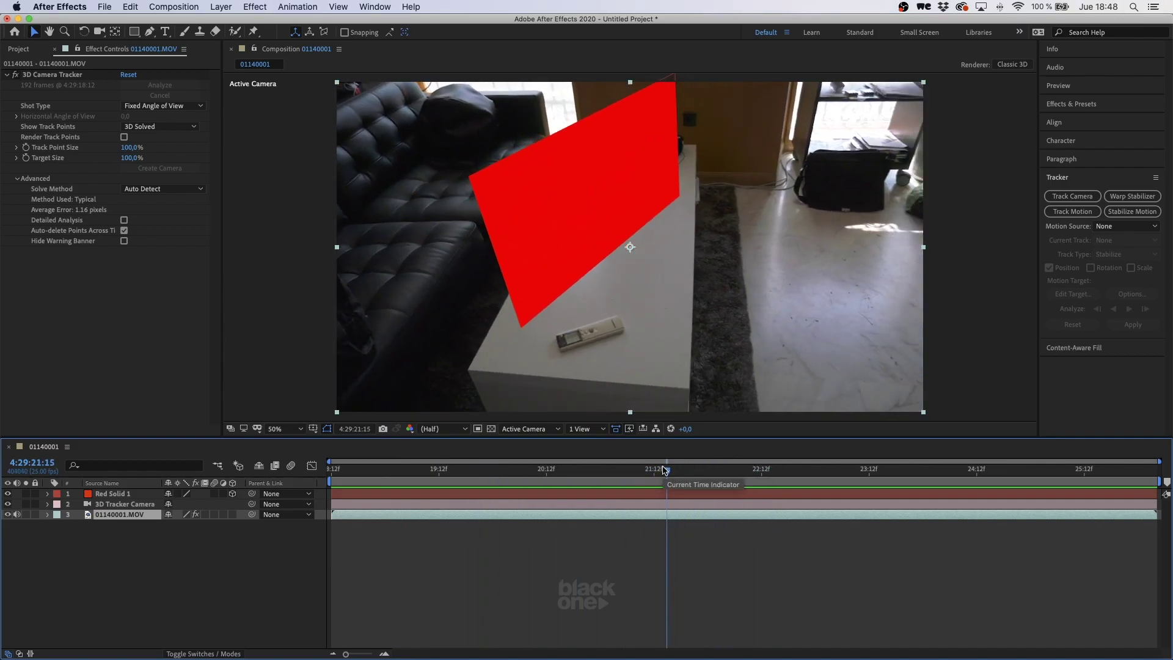
drag(664, 469, 475, 469)
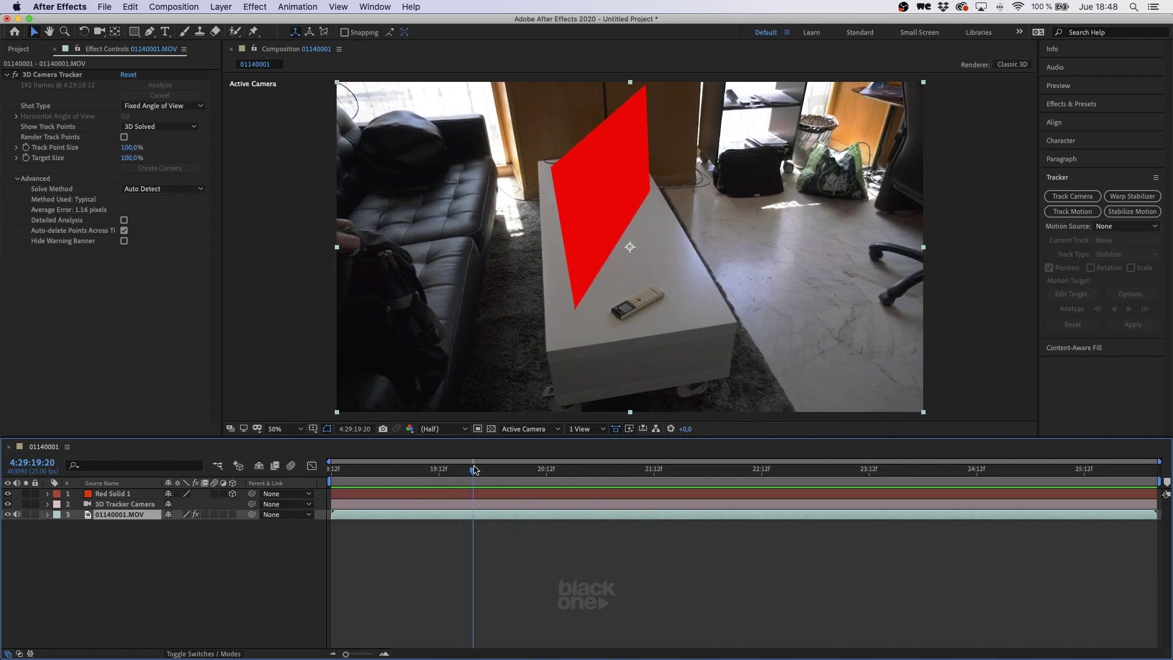
click(69, 76)
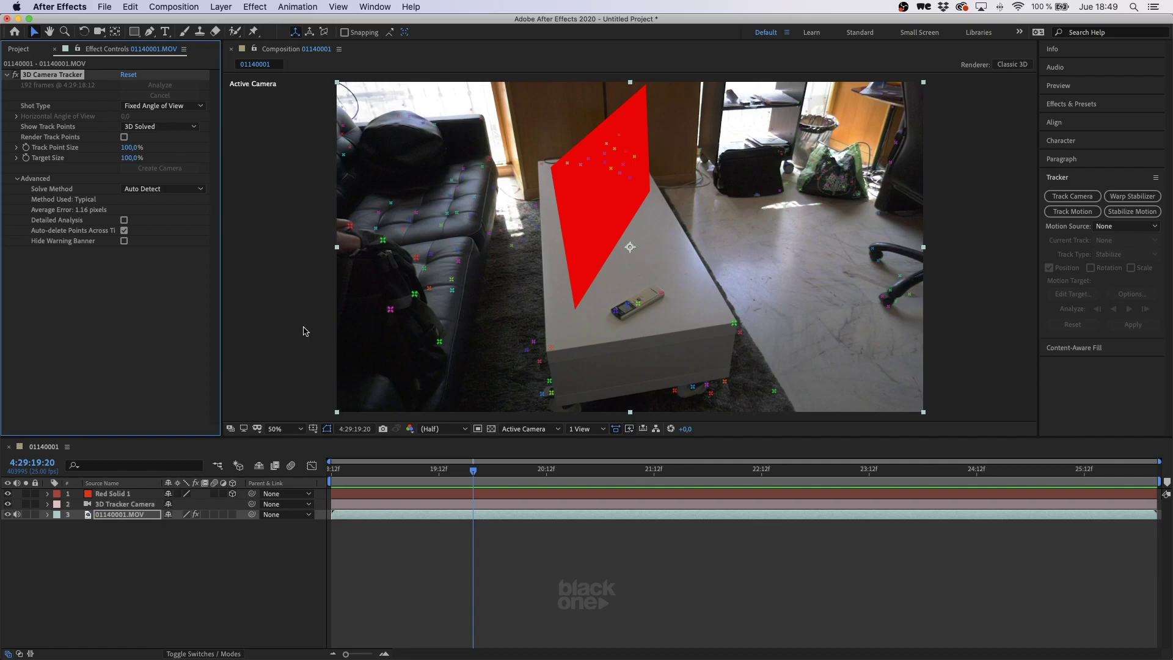
drag(444, 470, 316, 480)
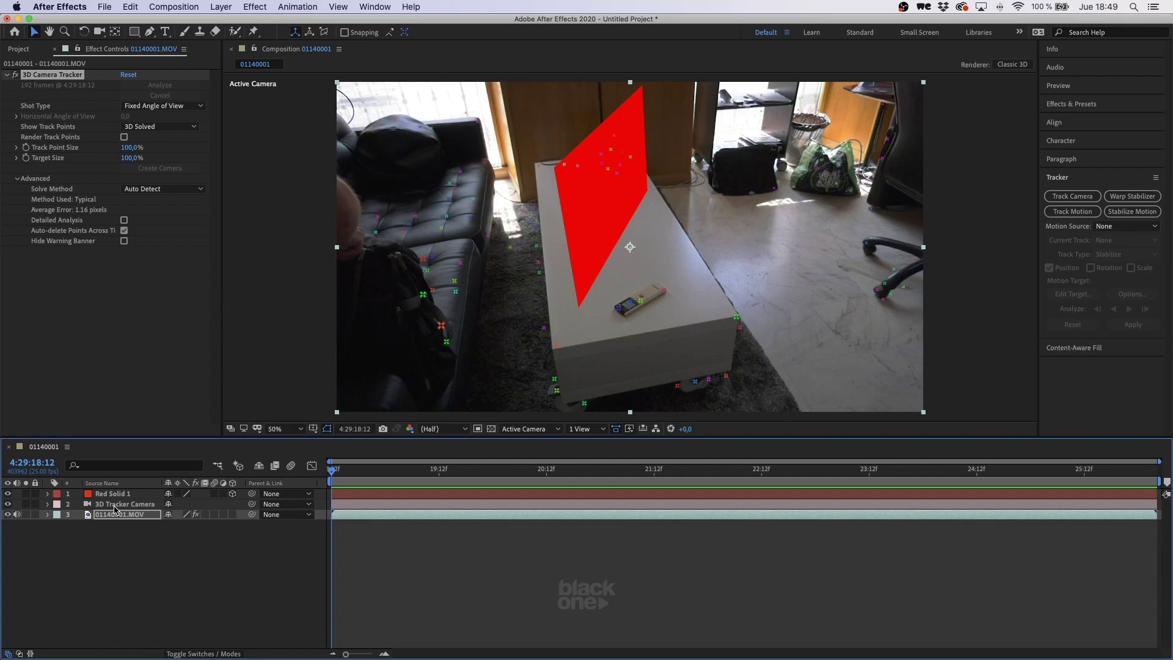
Step: Delete the 3D Tracker Camera layer and show the track points of the footage's 3D Camera Tracker effect
click(116, 506)
key(Delete)
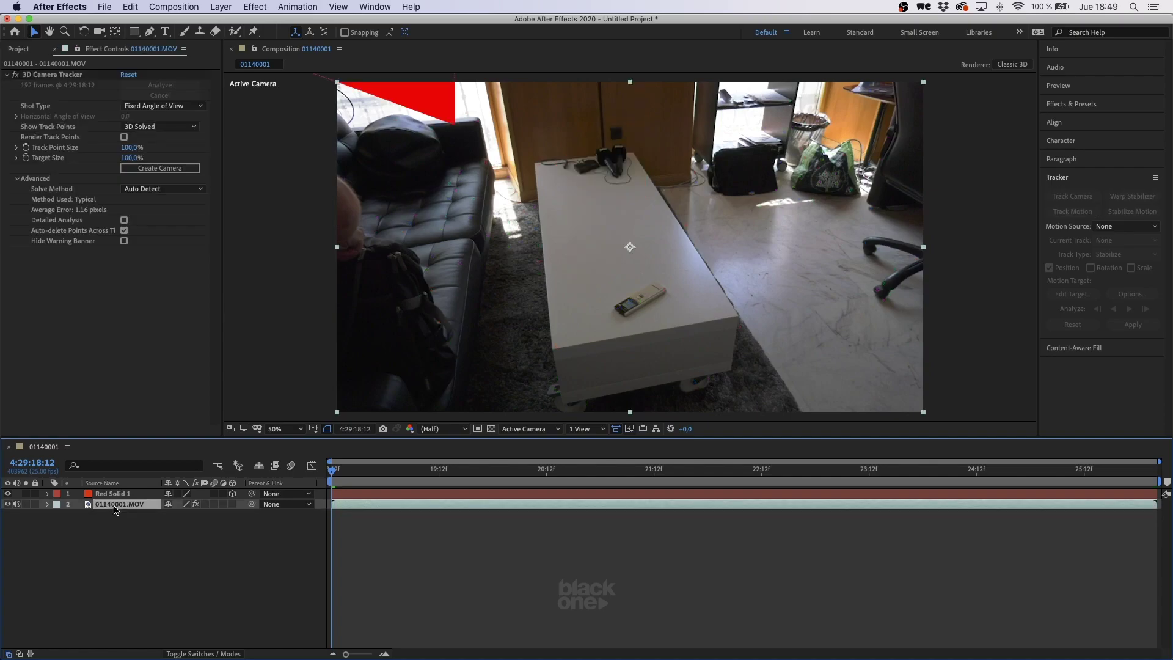
click(54, 74)
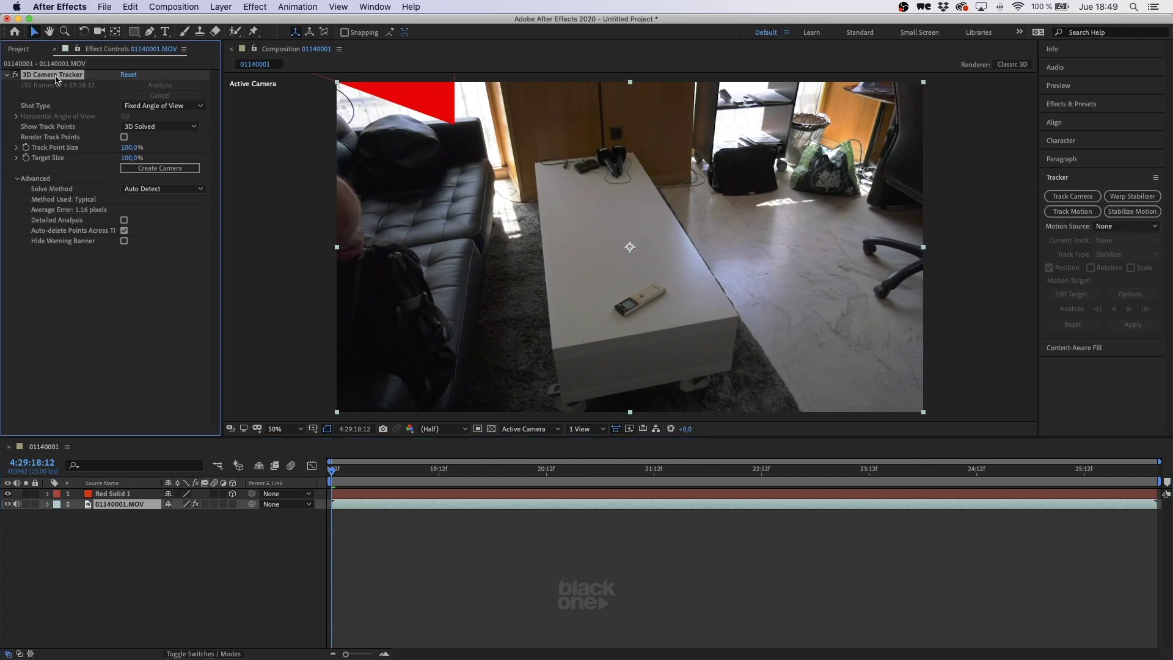
click(105, 328)
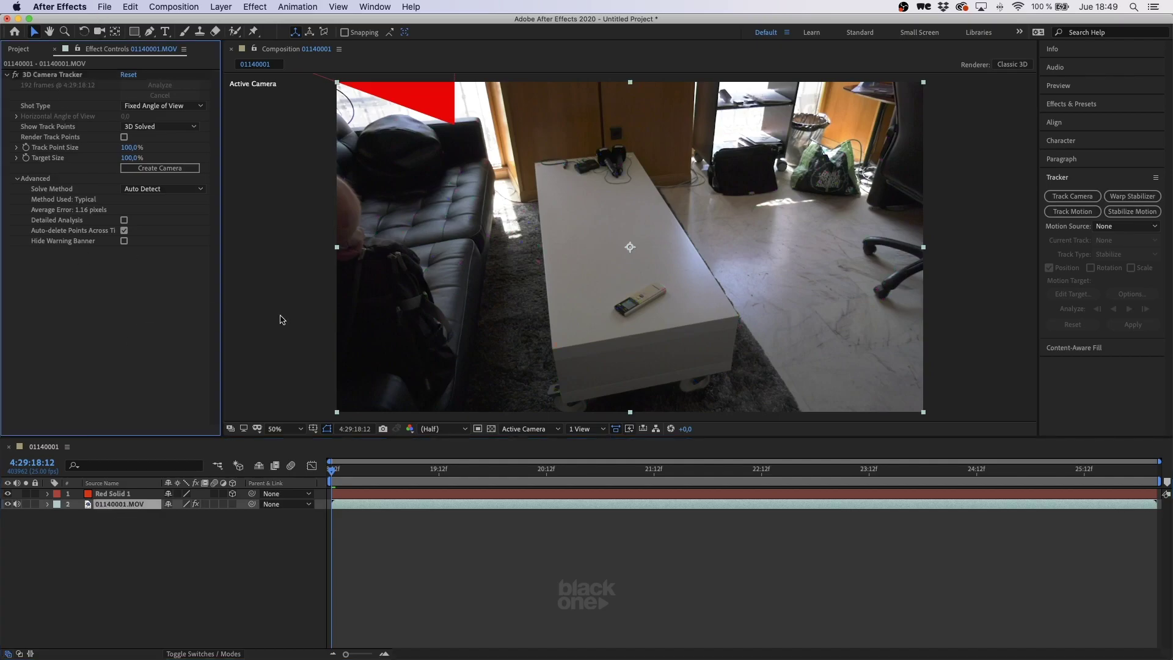
click(56, 80)
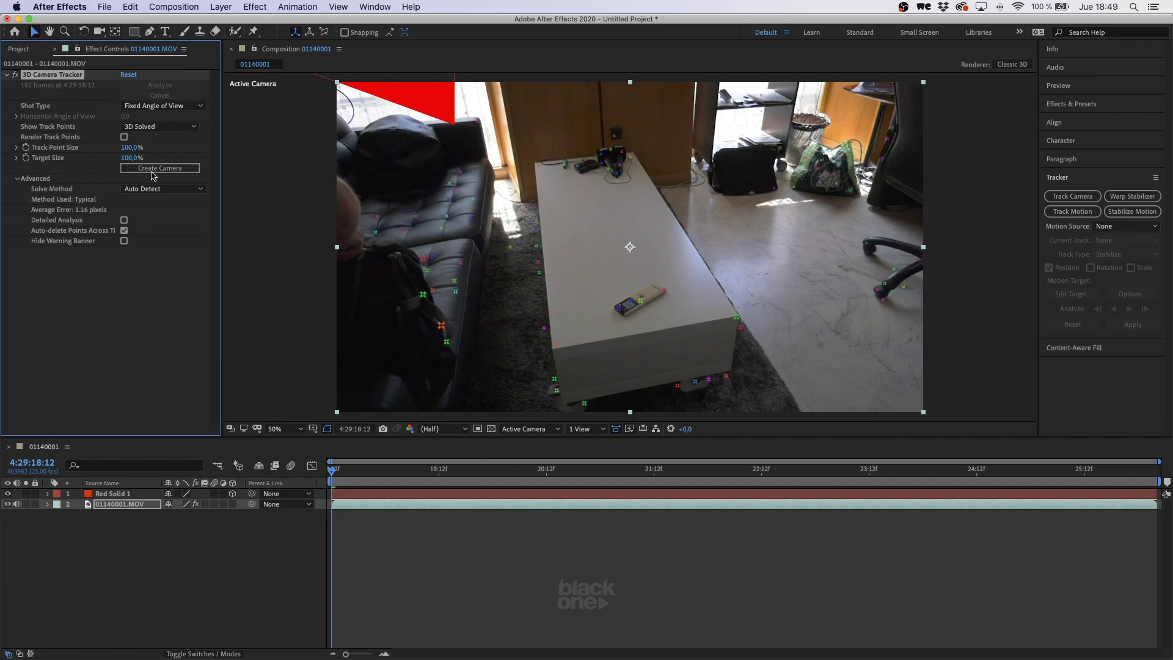
click(126, 352)
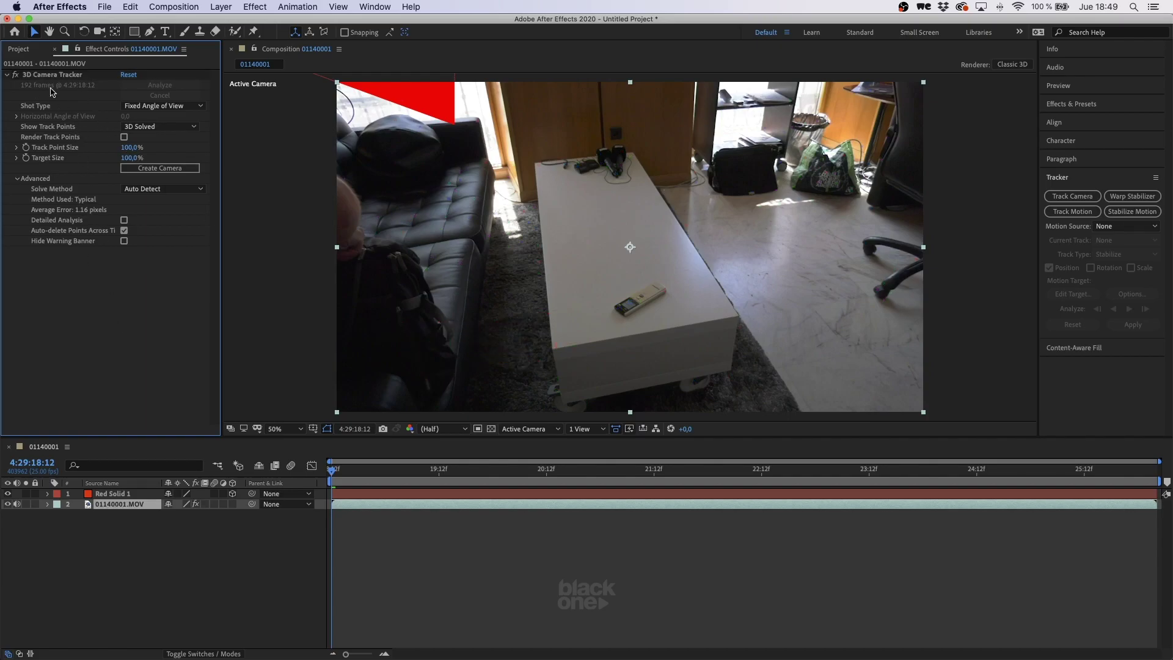
click(49, 81)
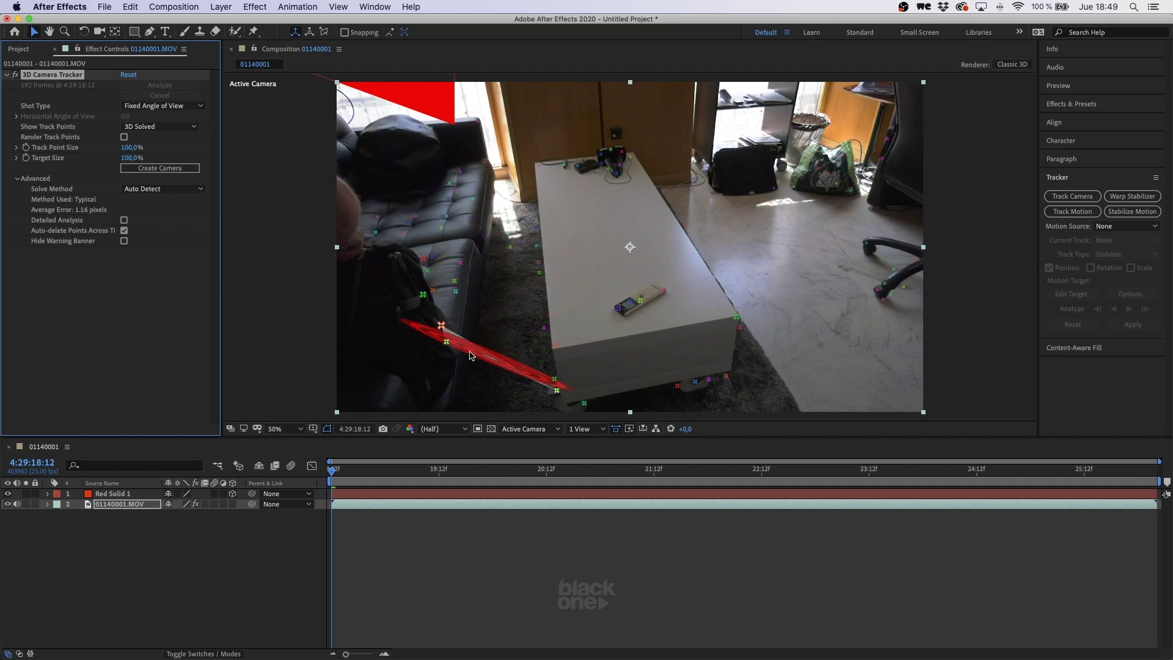
Step: Delete the three track points on the backpack beside the sofa at the first frame
drag(357, 475, 322, 489)
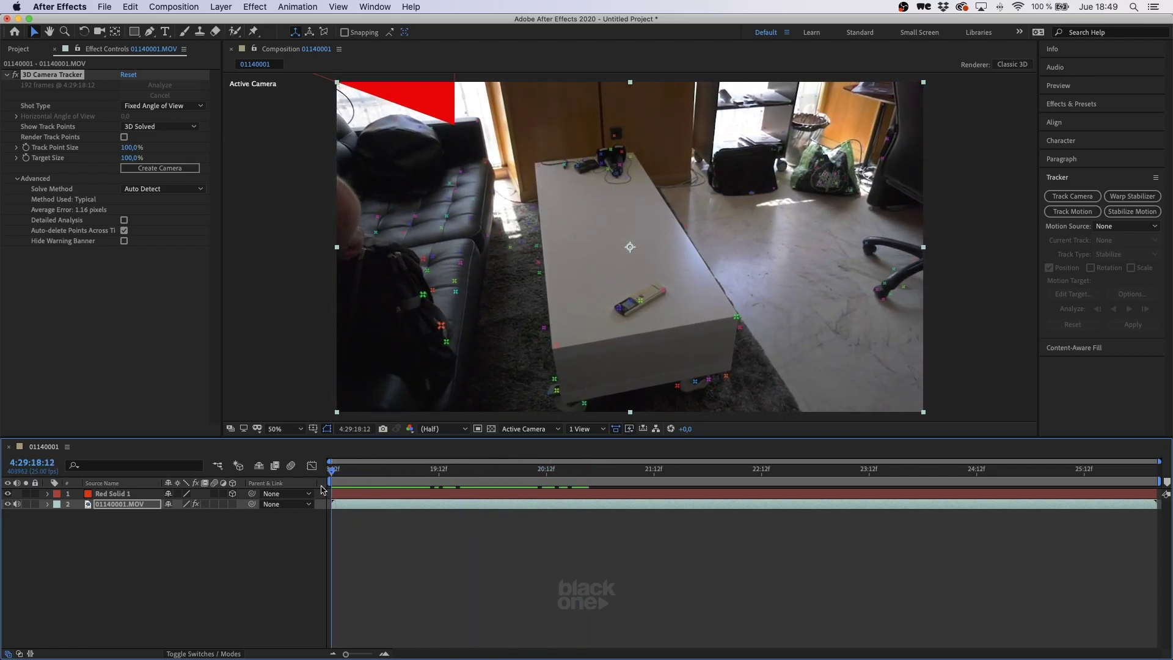
mouse_move(311, 240)
mouse_down()
mouse_move(425, 287)
mouse_move(470, 335)
mouse_move(466, 351)
mouse_move(428, 371)
mouse_move(353, 347)
mouse_move(335, 331)
mouse_move(314, 256)
mouse_up()
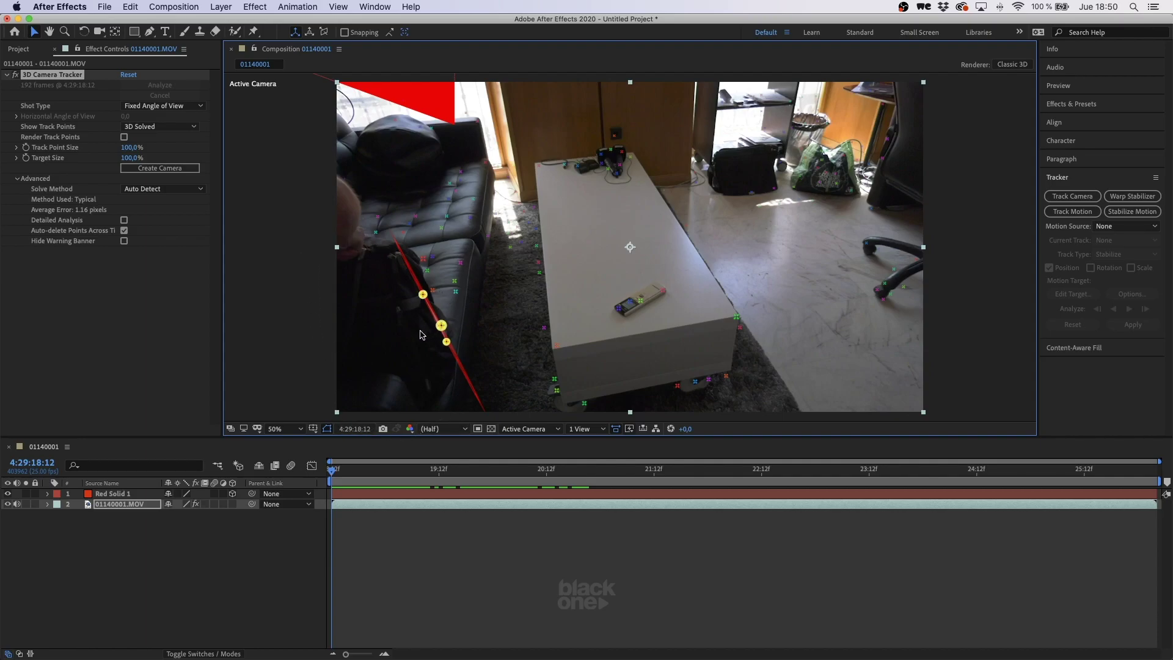
key(Delete)
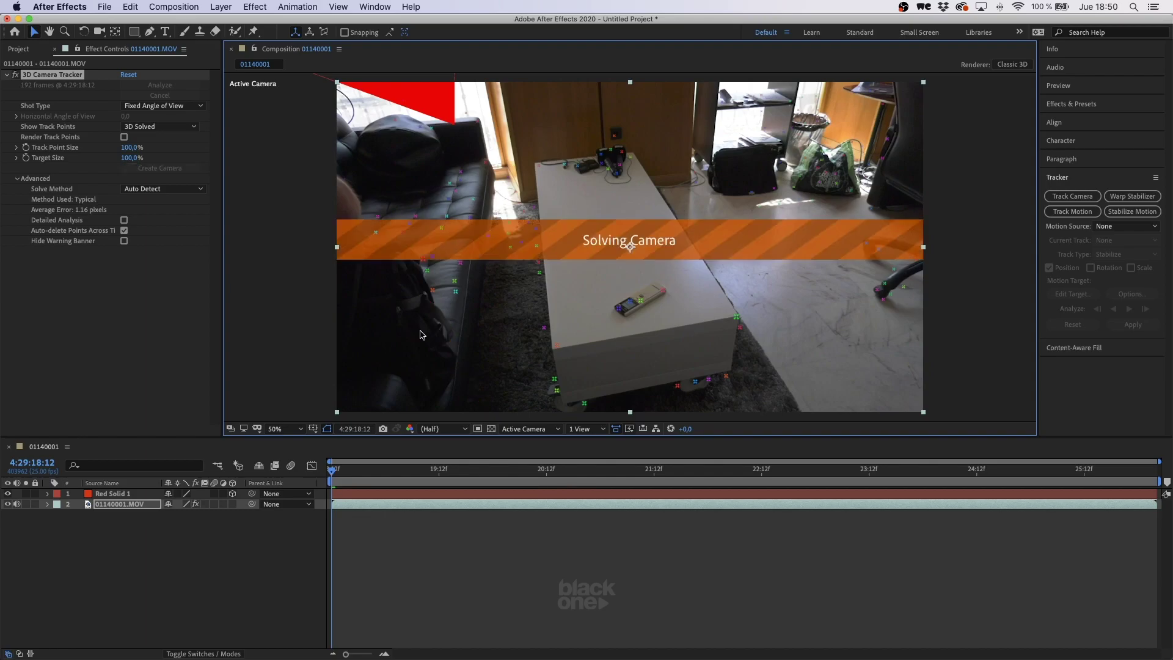
Step: Delete the stray track points around the person beside the sofa at 4:29:19:08 and 4:29:20:02
drag(345, 475, 422, 474)
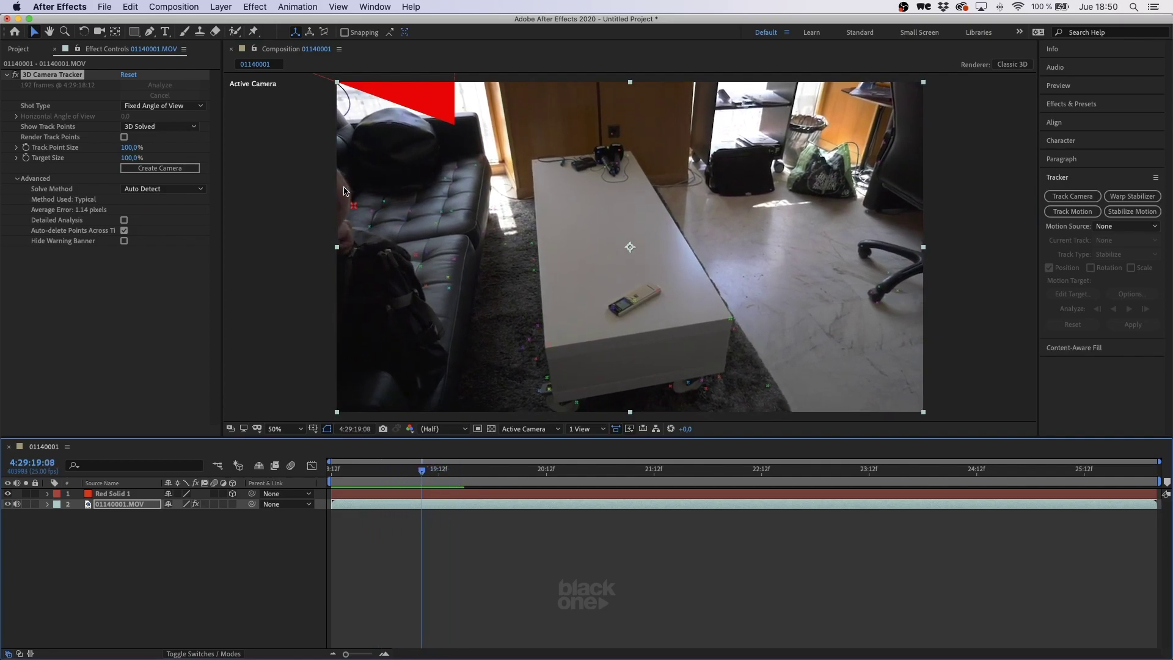
click(354, 207)
key(Delete)
mouse_move(428, 475)
mouse_down()
mouse_move(398, 478)
mouse_move(525, 477)
mouse_move(503, 476)
mouse_up()
click(363, 237)
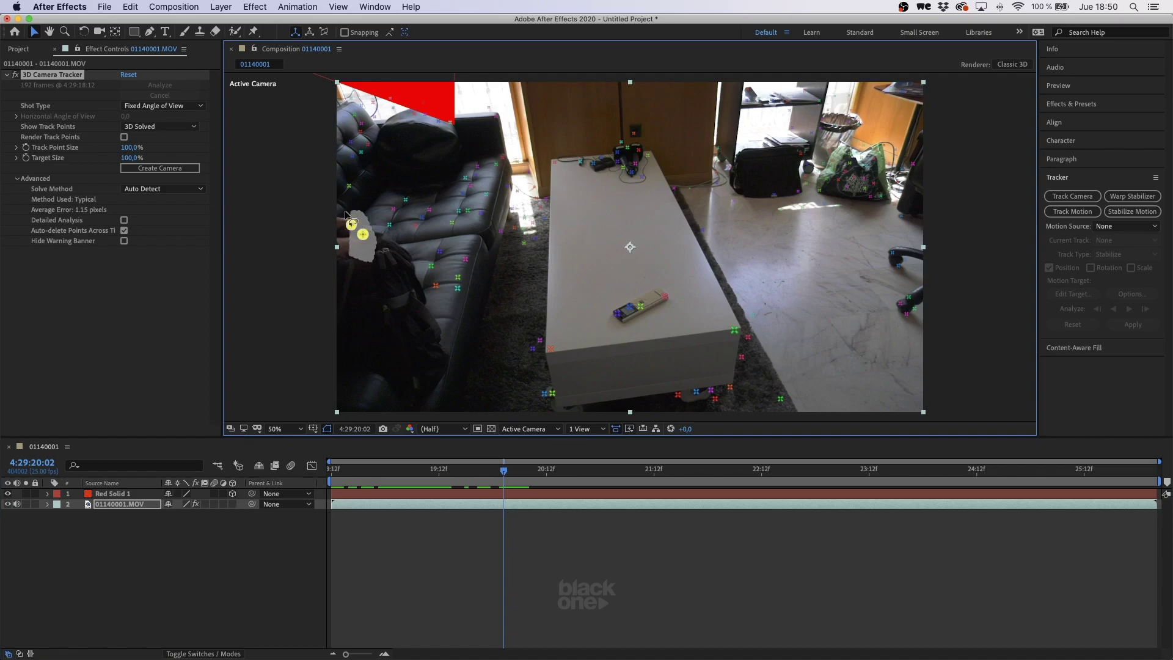
key(Delete)
Step: At the first frame, set the ground plane and origin at the middle of the tabletop and create a new tracker camera
drag(496, 476, 313, 491)
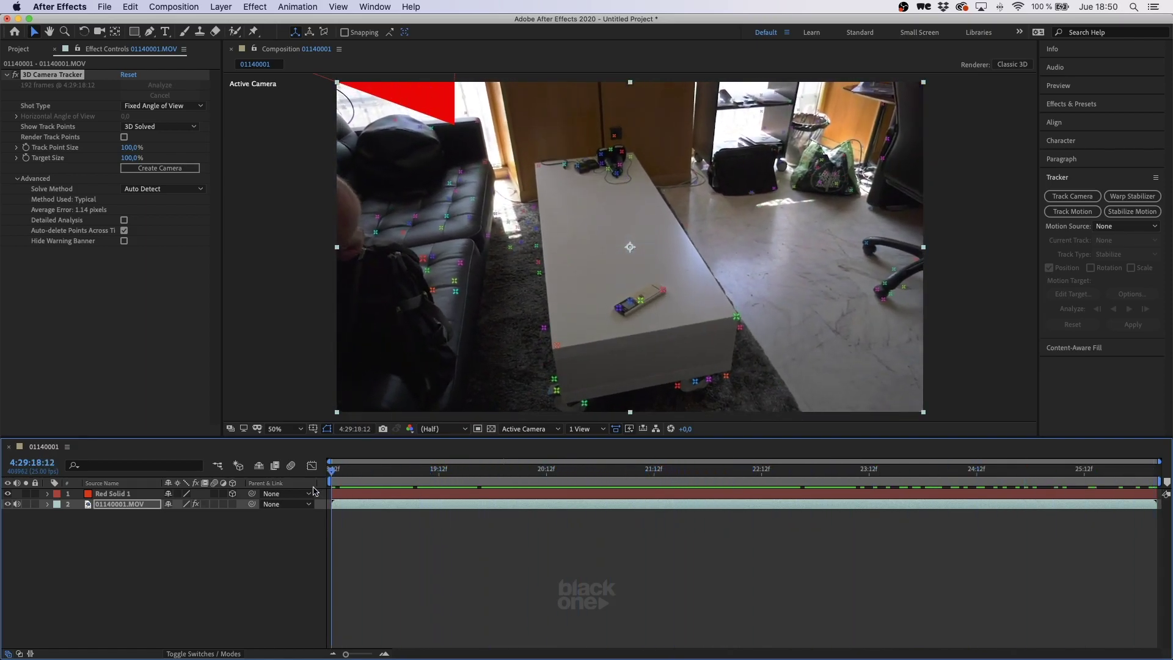
mouse_move(584, 244)
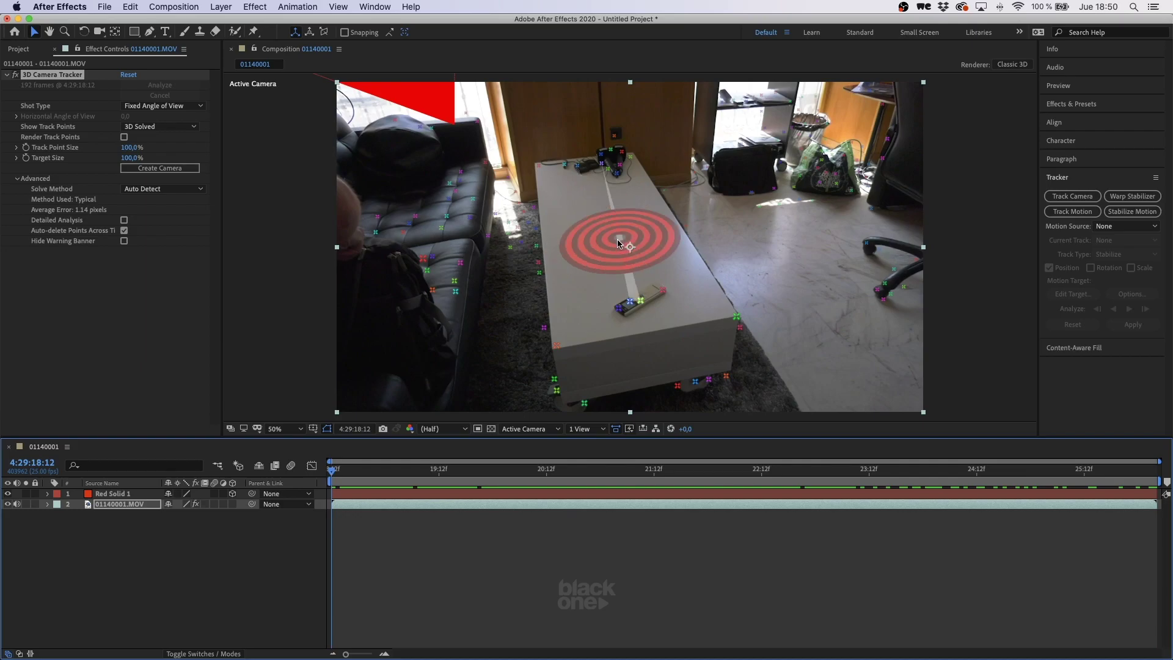
right_click(620, 244)
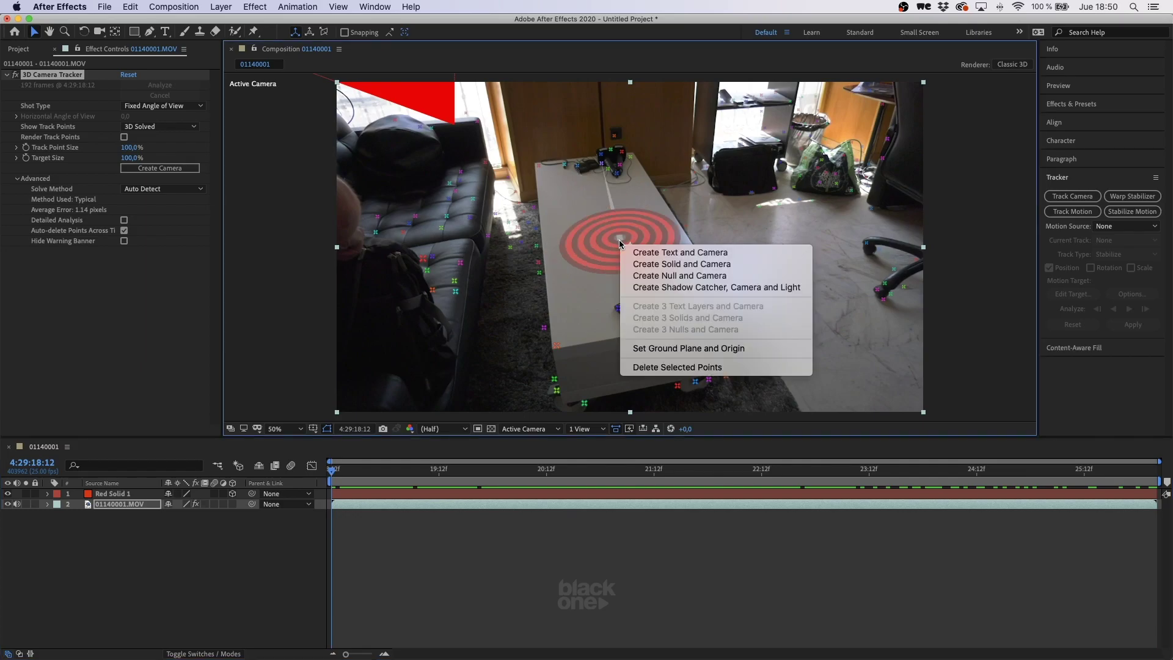
click(668, 348)
click(141, 169)
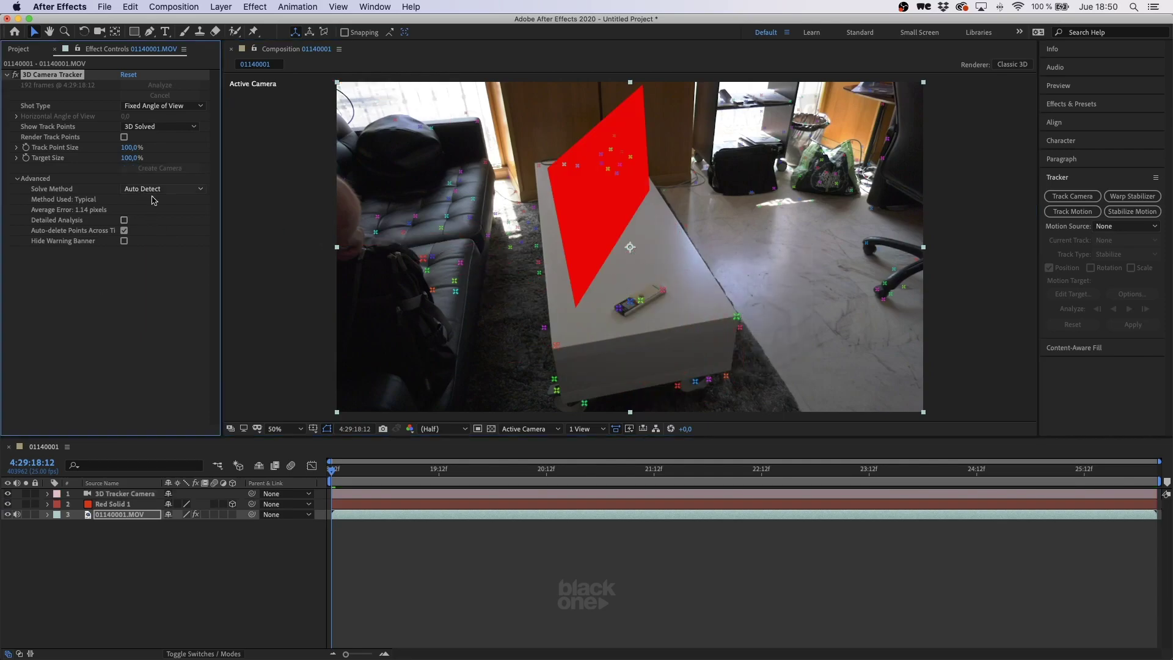
Step: Play and scrub the composition to check how the red solid sticks to the table with the new camera
key(space)
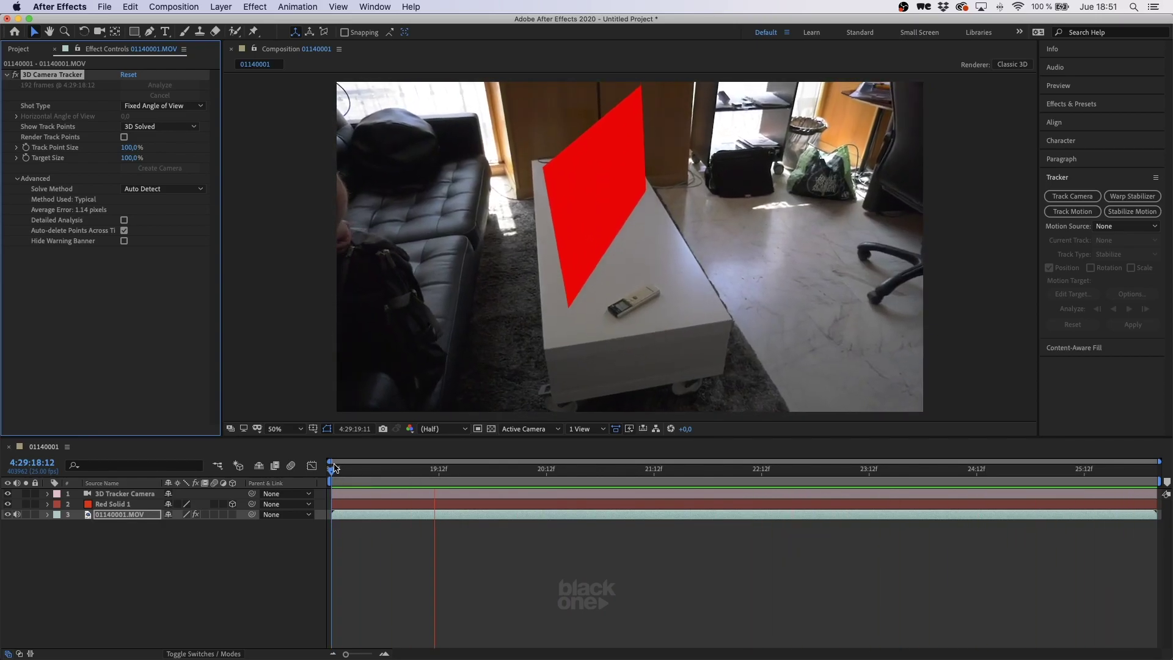
click(334, 468)
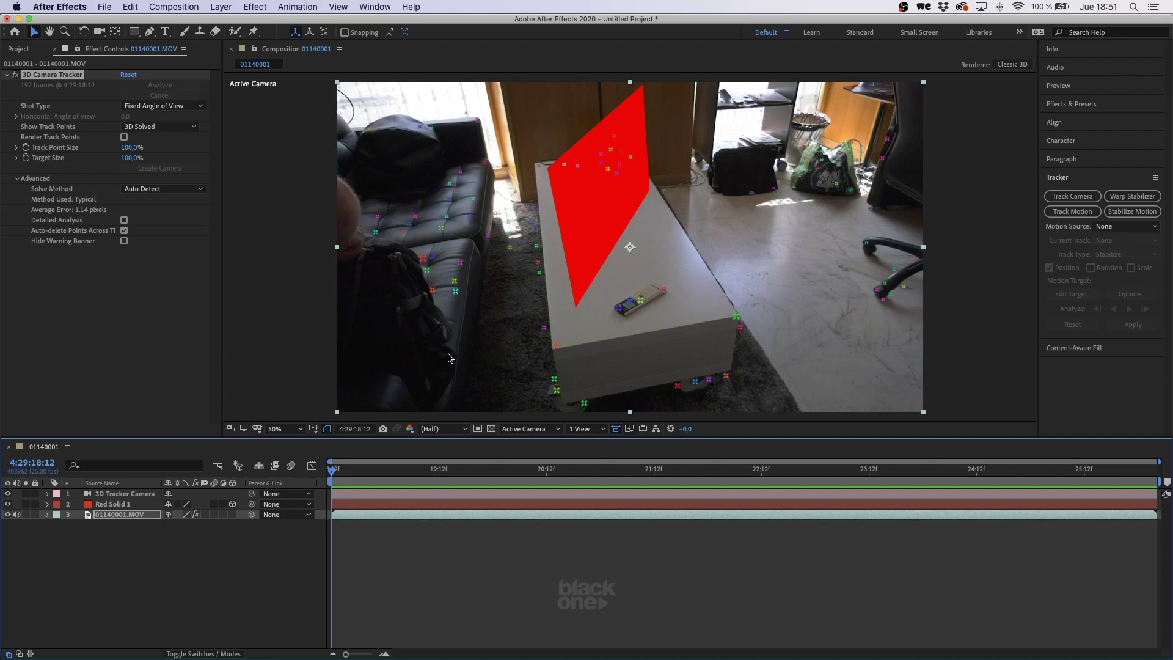
click(371, 474)
drag(636, 480, 330, 496)
Step: Try creating a single null from three track points at the table's near end, and undo it
right_click(544, 328)
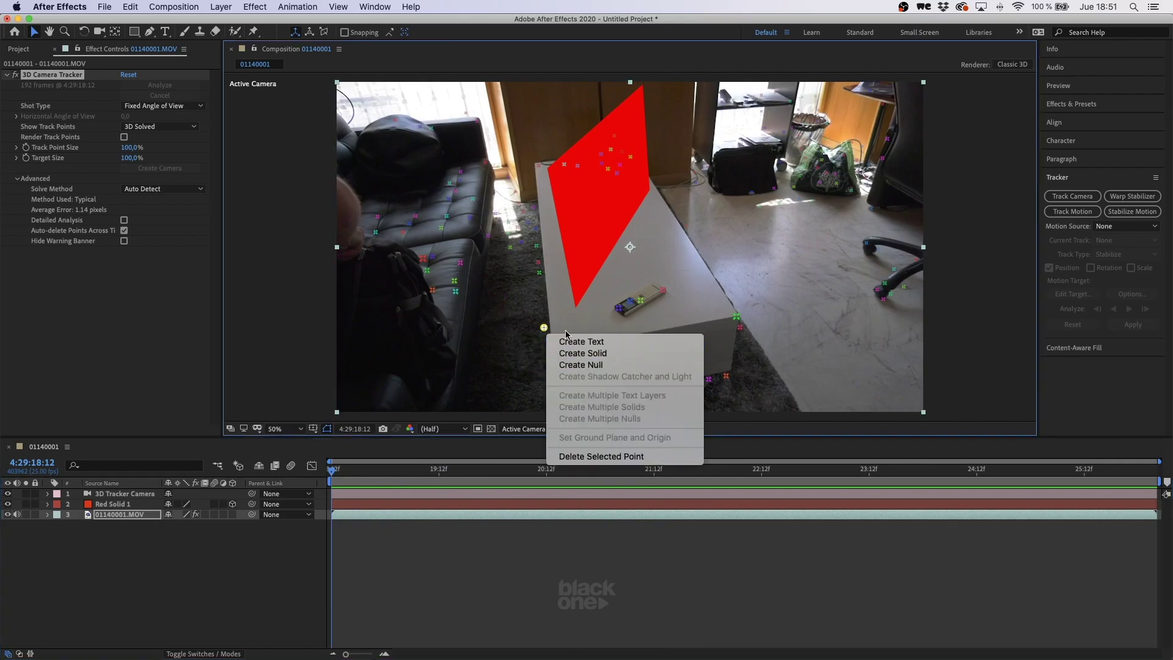
click(307, 526)
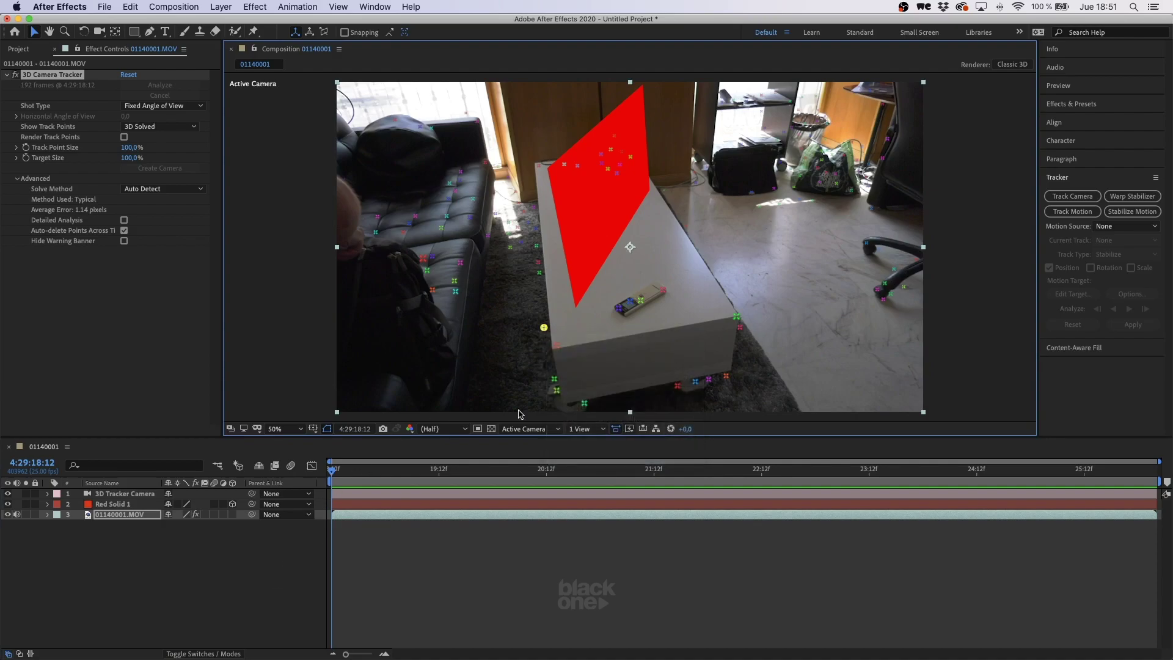
right_click(737, 319)
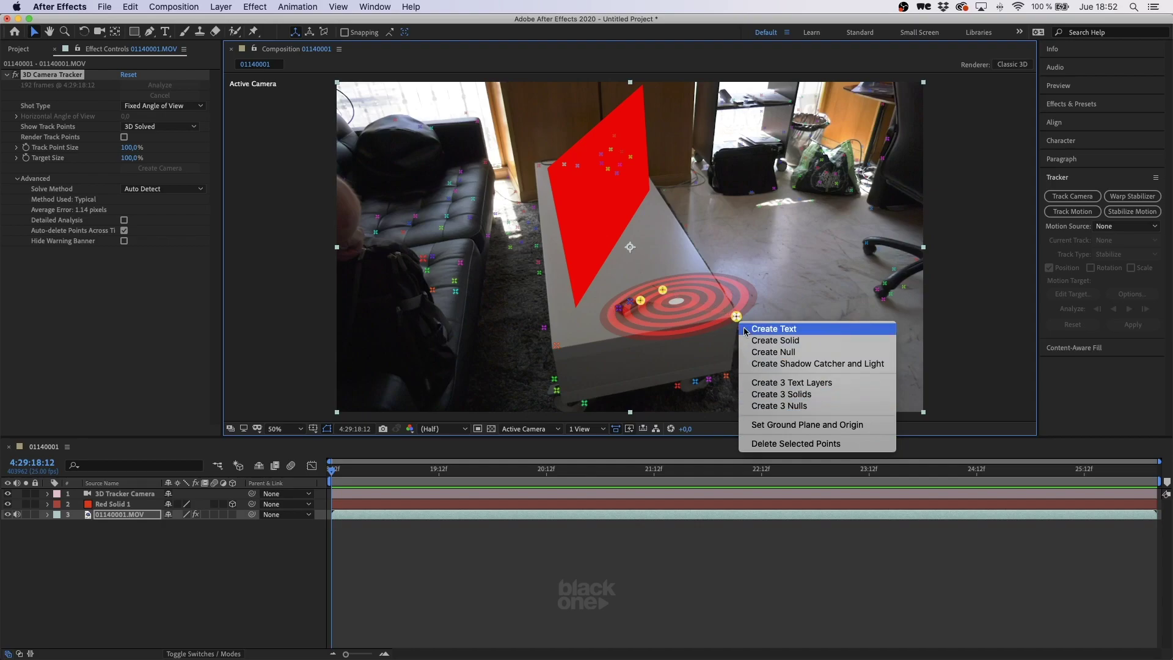
click(773, 356)
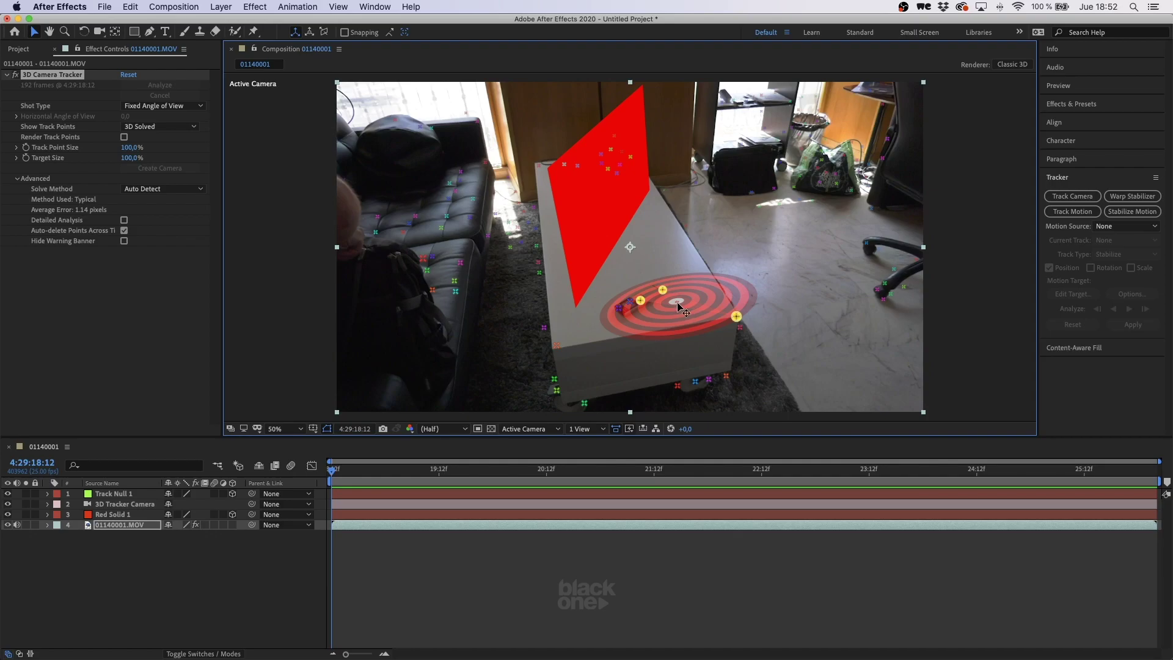
key(super+z)
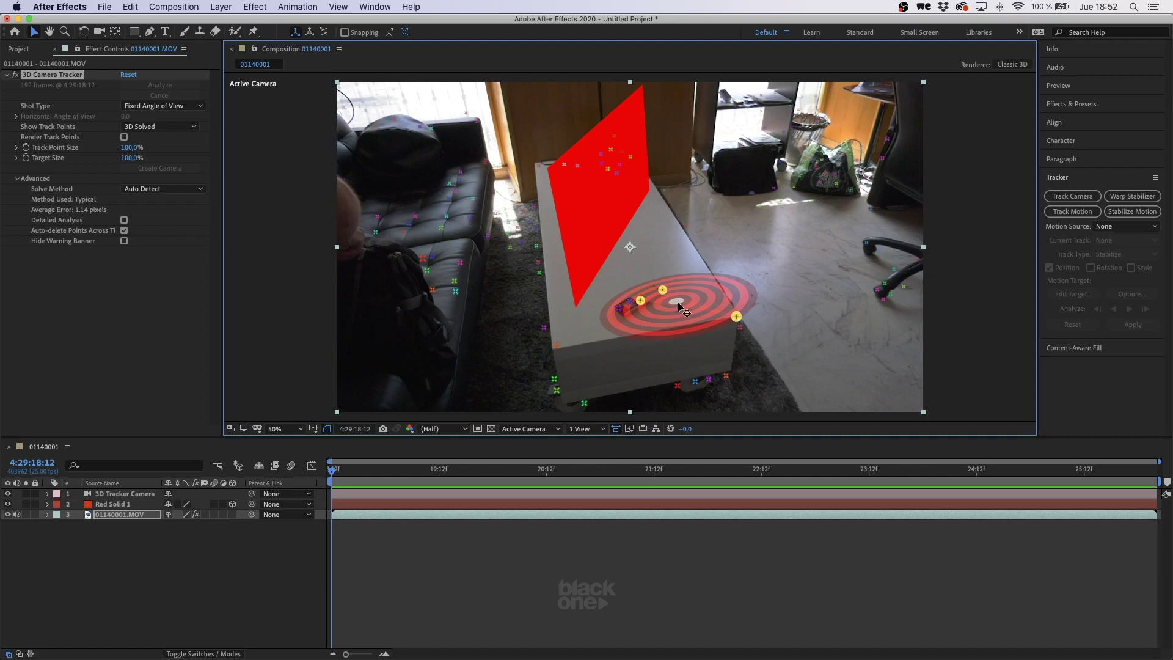
Step: Try creating three nulls from the same three track points, undo them, and select a single track point on the sofa
right_click(737, 317)
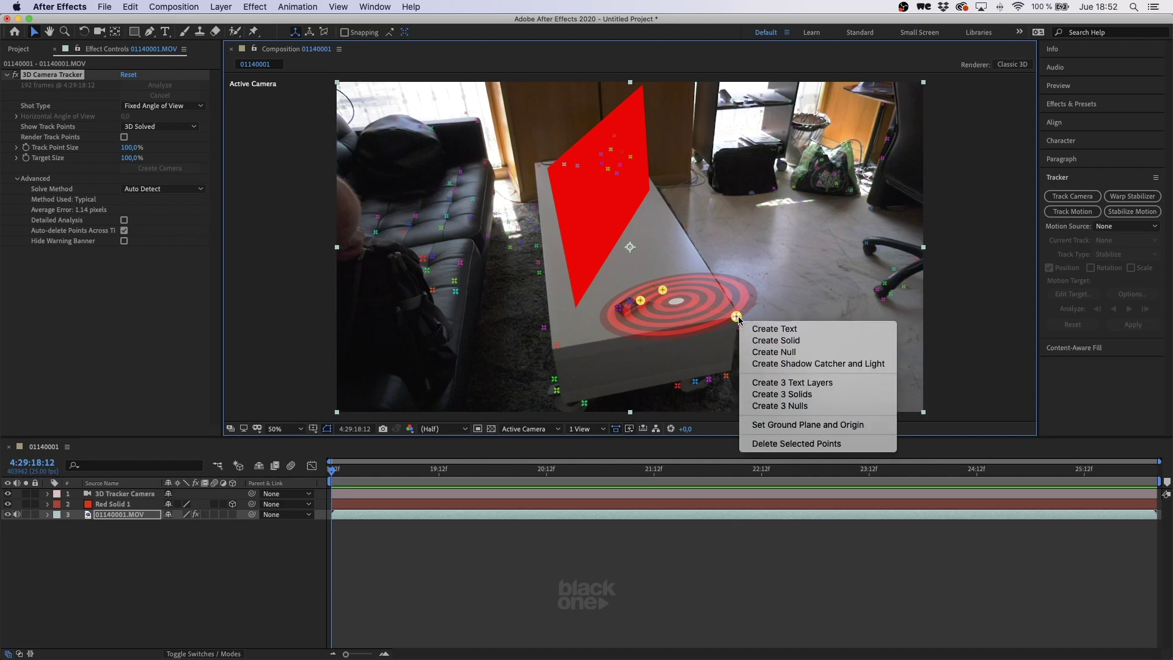
click(824, 407)
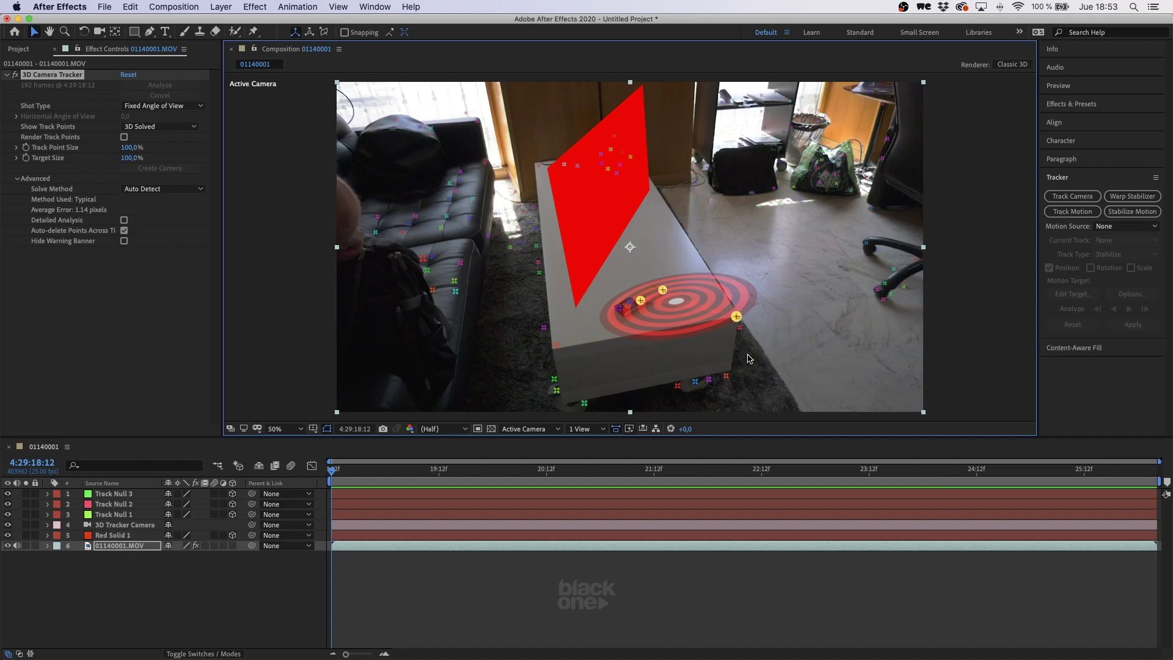
key(super+z)
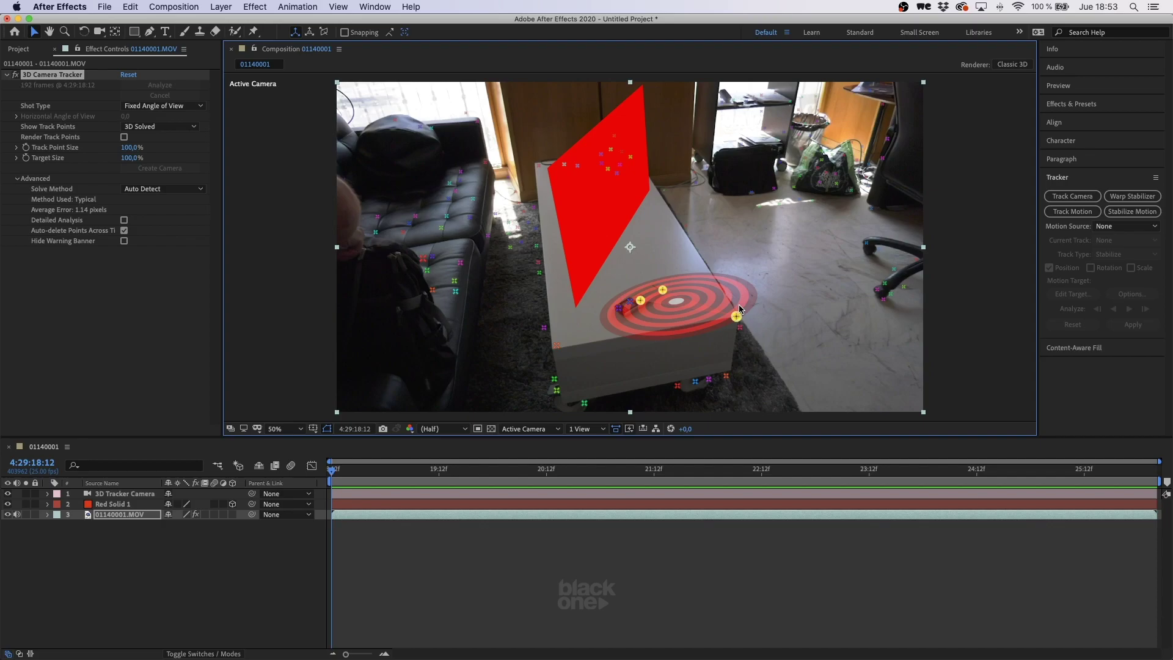
click(418, 218)
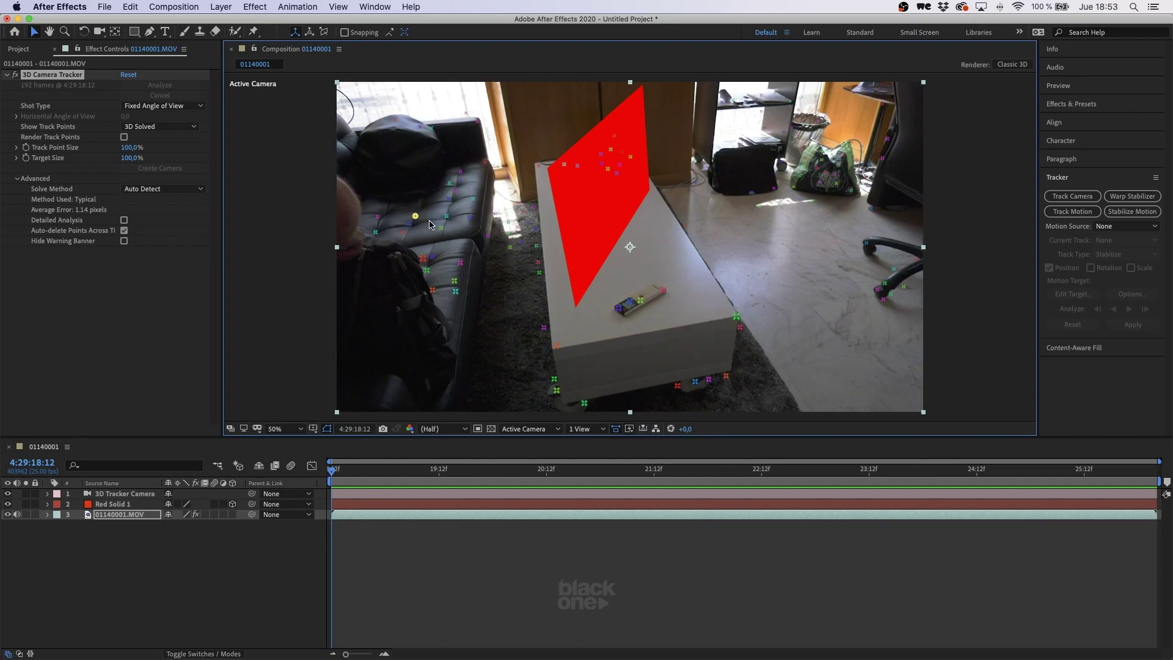
shift+click(446, 218)
shift+click(441, 228)
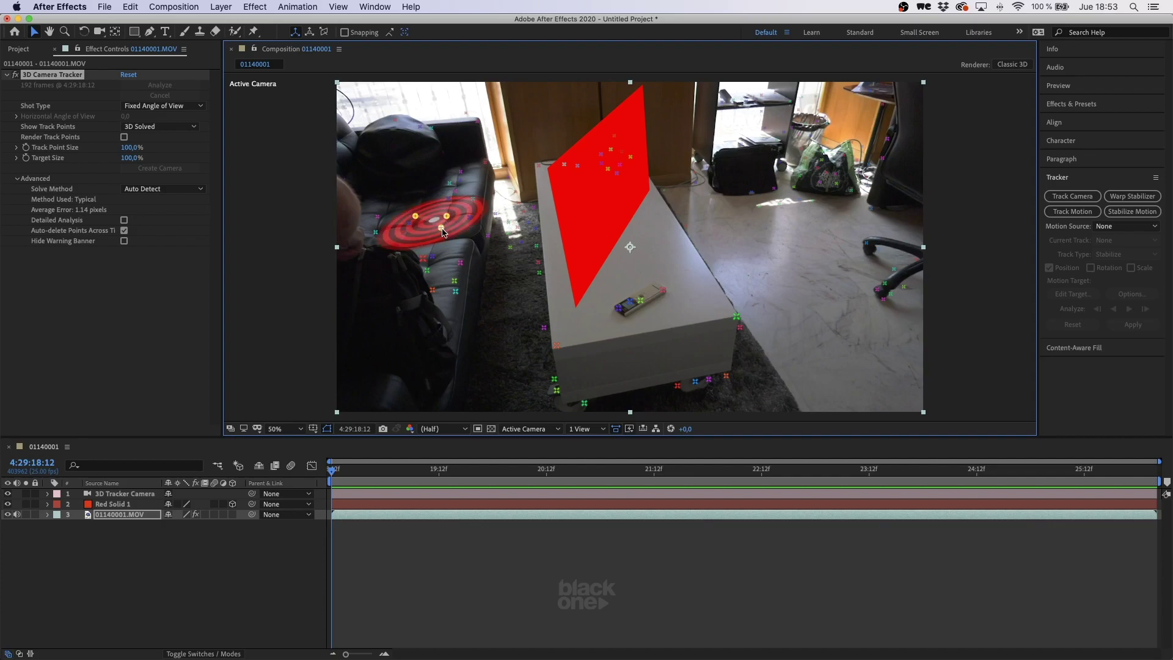
right_click(443, 231)
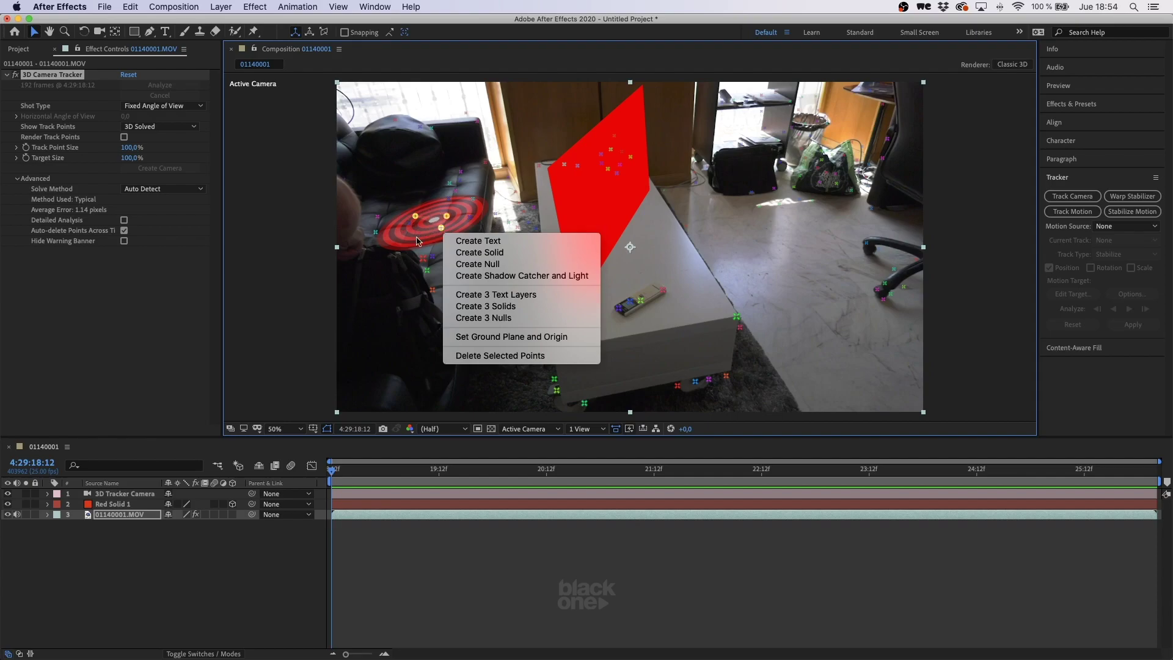
click(302, 579)
click(452, 236)
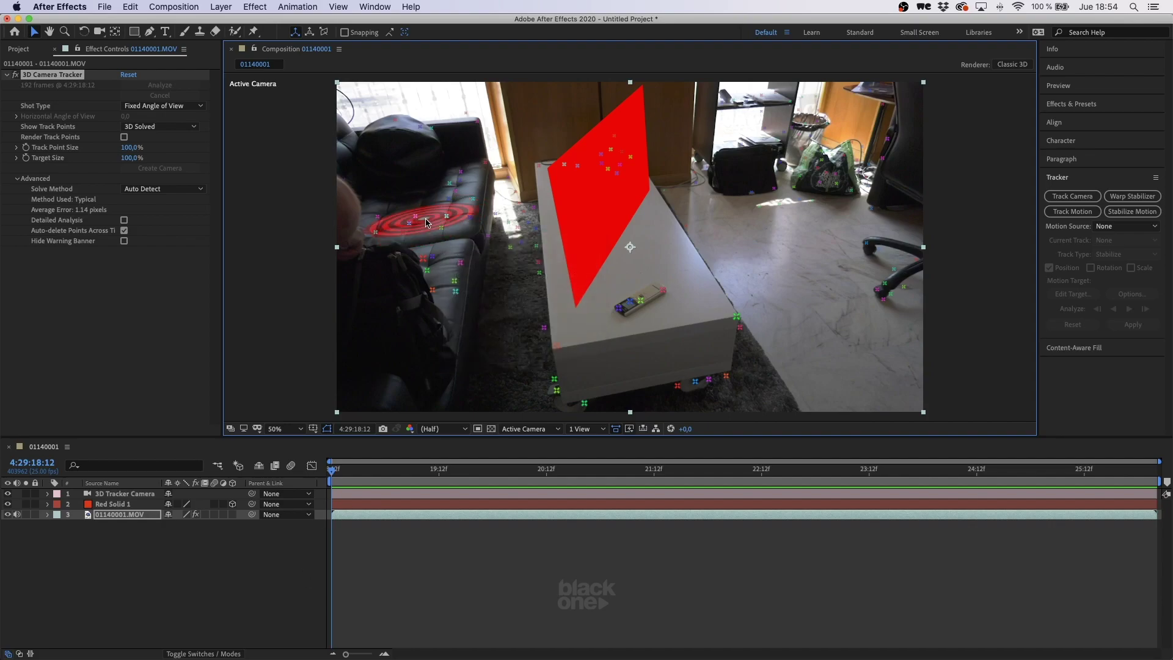
Step: Create a null from the single track point on the sofa seat, and reveal and select its Position property
right_click(415, 219)
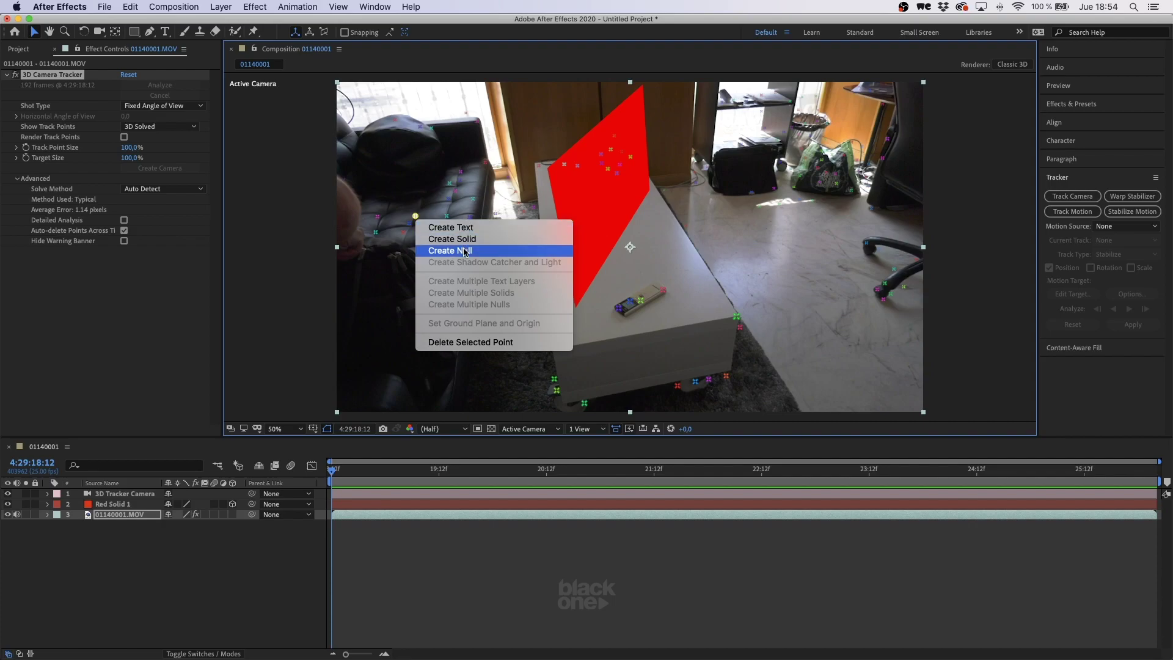
click(465, 252)
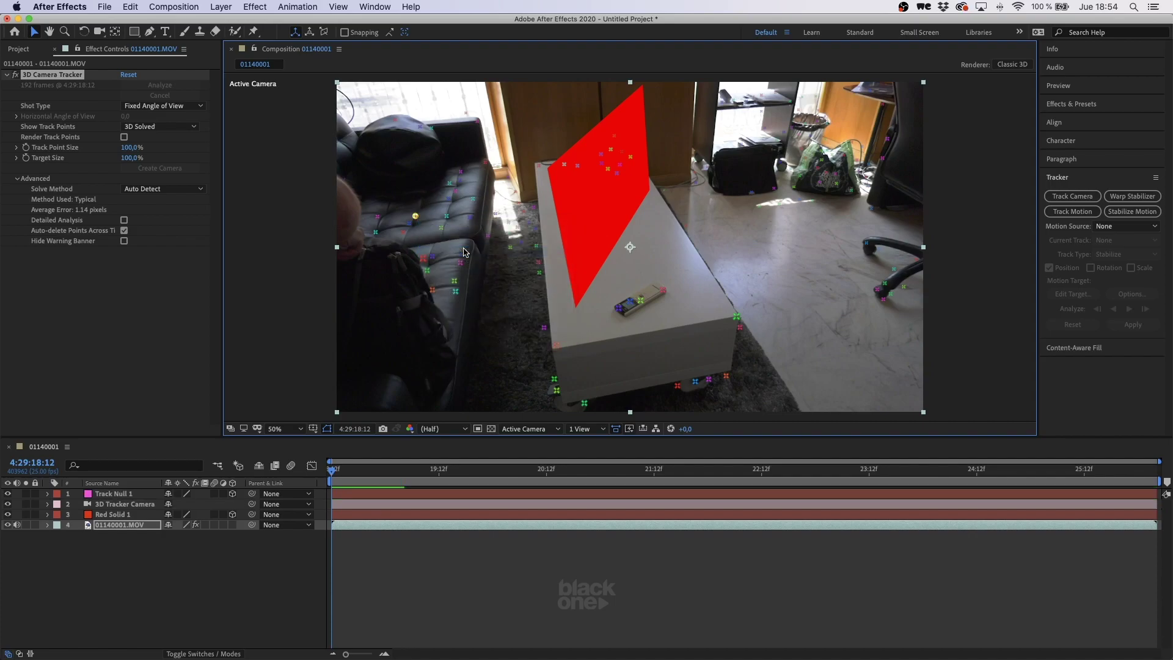
click(116, 496)
click(48, 494)
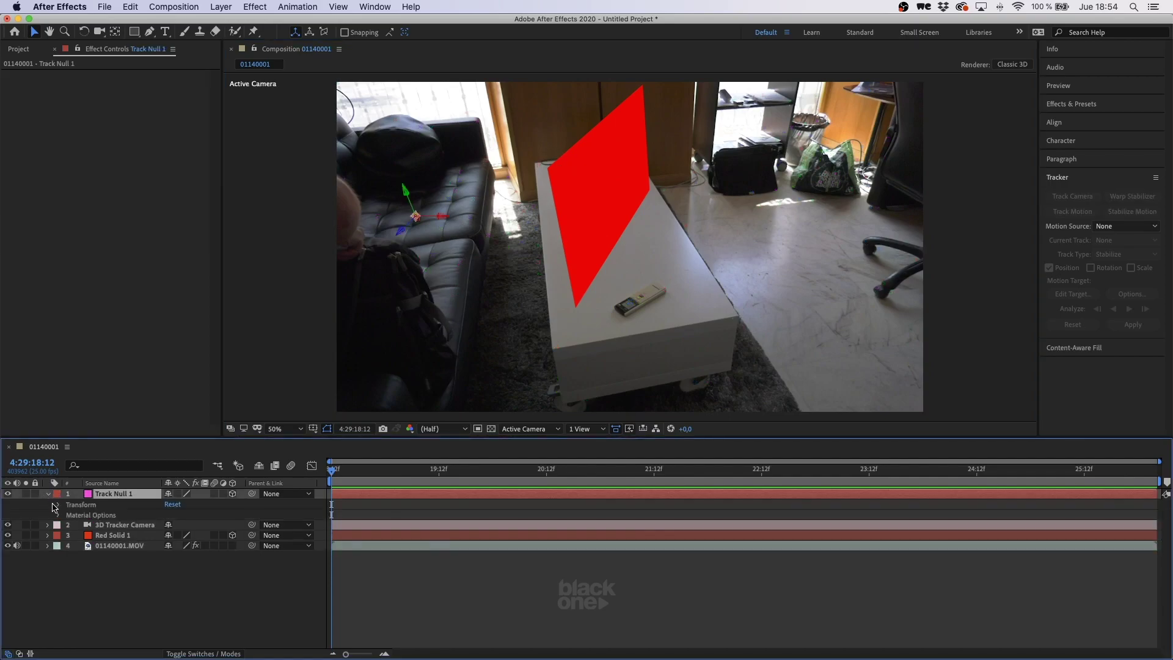
click(55, 504)
click(105, 525)
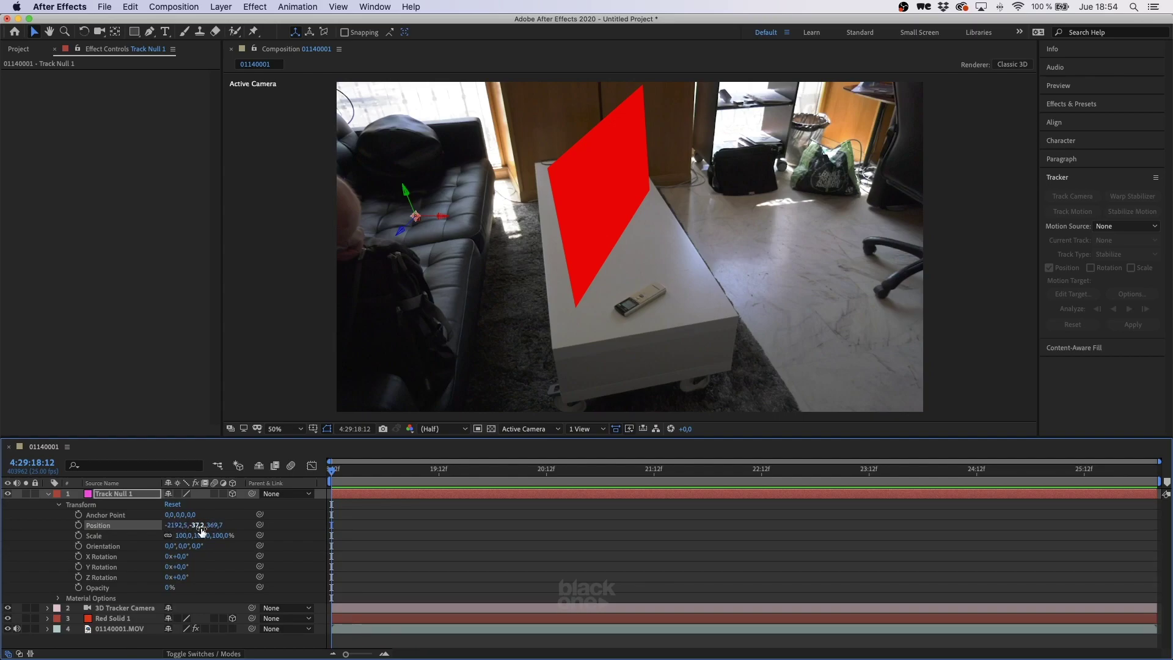
Step: Collapse the null's properties and duplicate the red solid layer
click(47, 494)
click(135, 563)
click(118, 516)
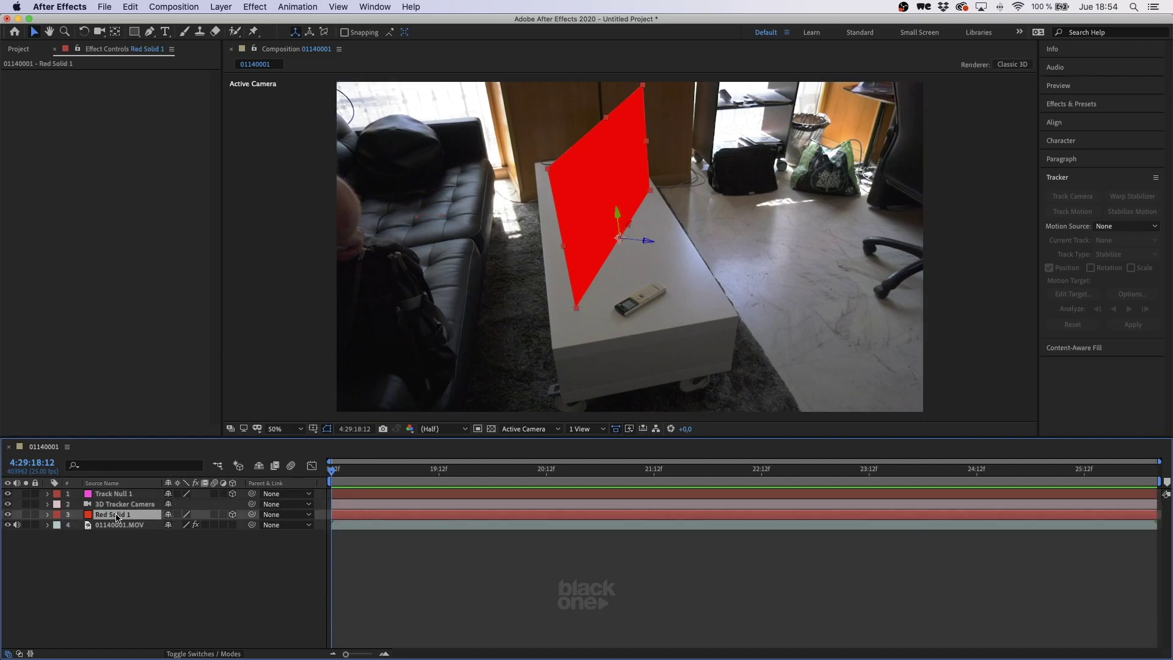
key(super+d)
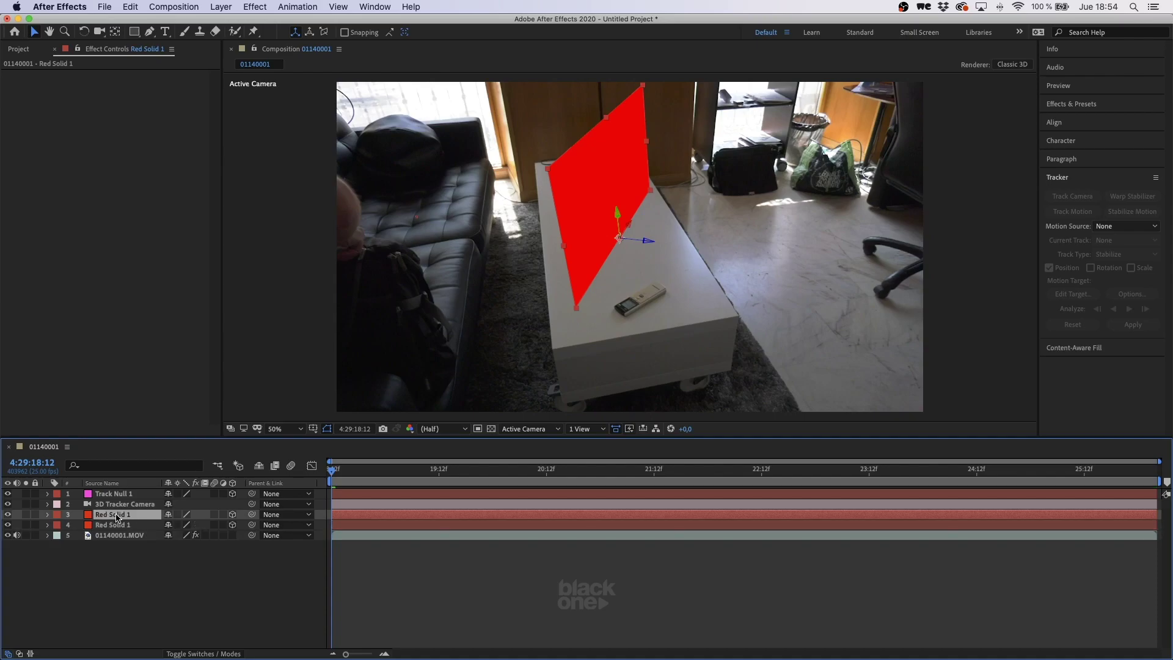
Step: Copy the track null's Position and paste it onto the Position of the upper red solid layer
click(48, 494)
click(108, 527)
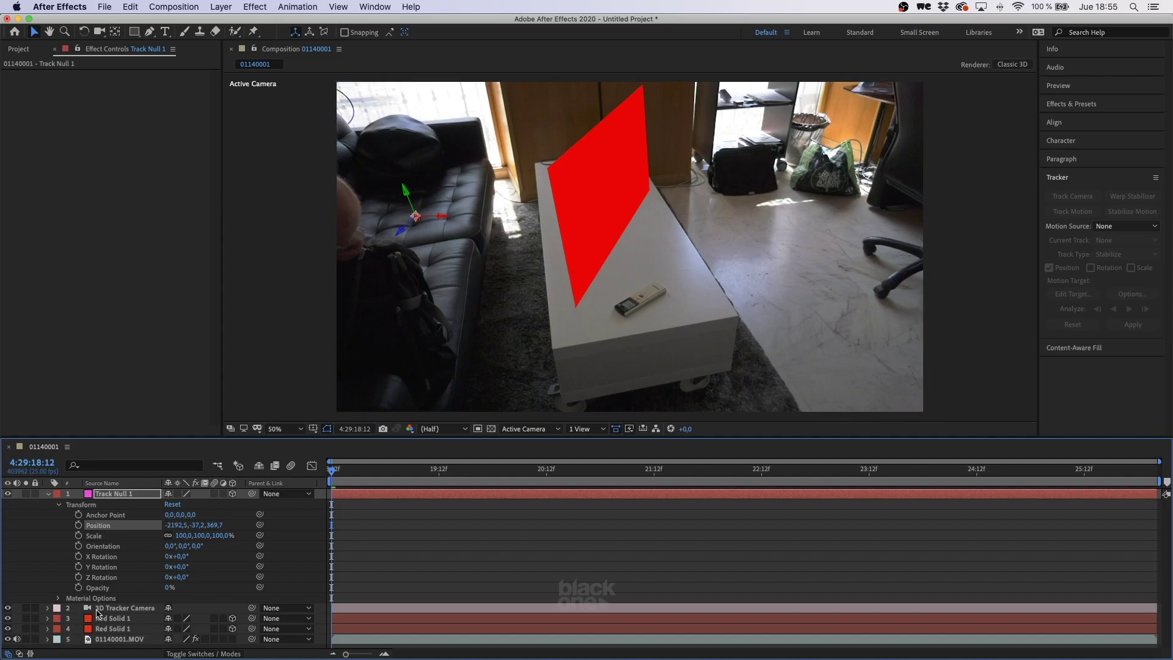
click(48, 619)
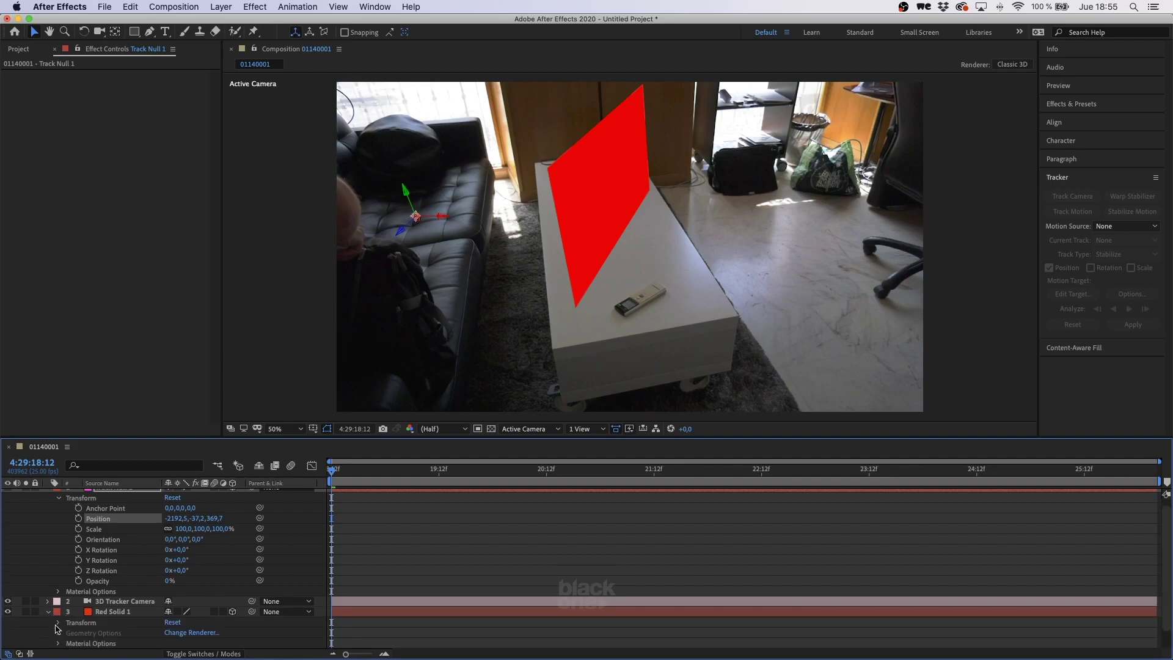
click(59, 623)
scroll(90, 615, down, 1)
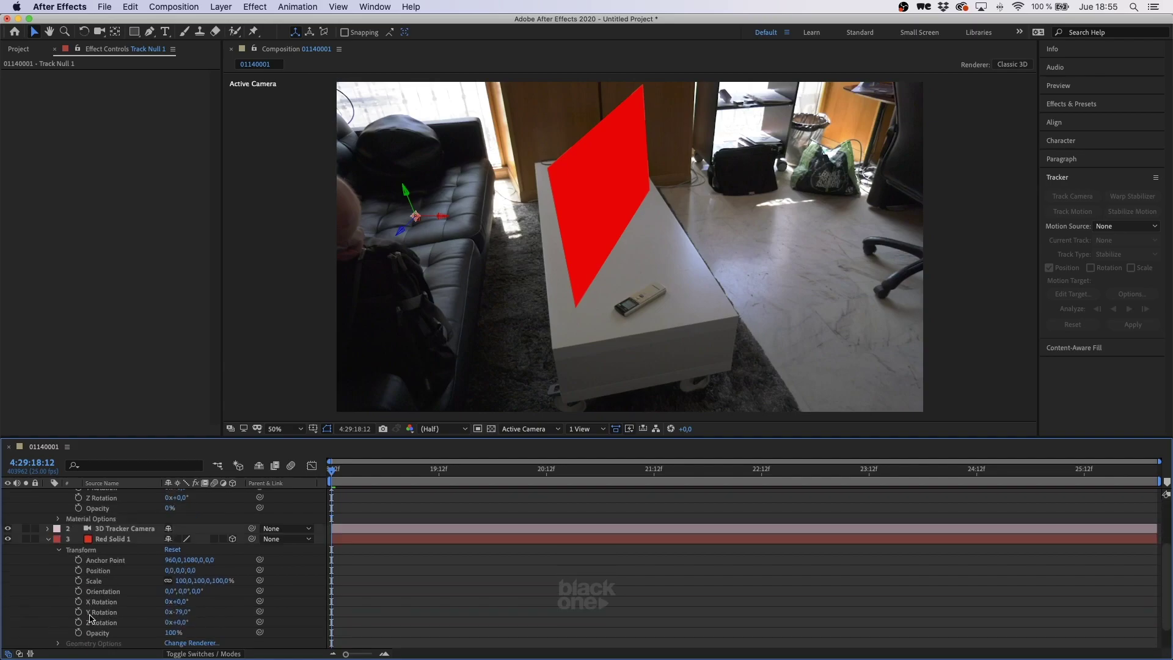
click(97, 572)
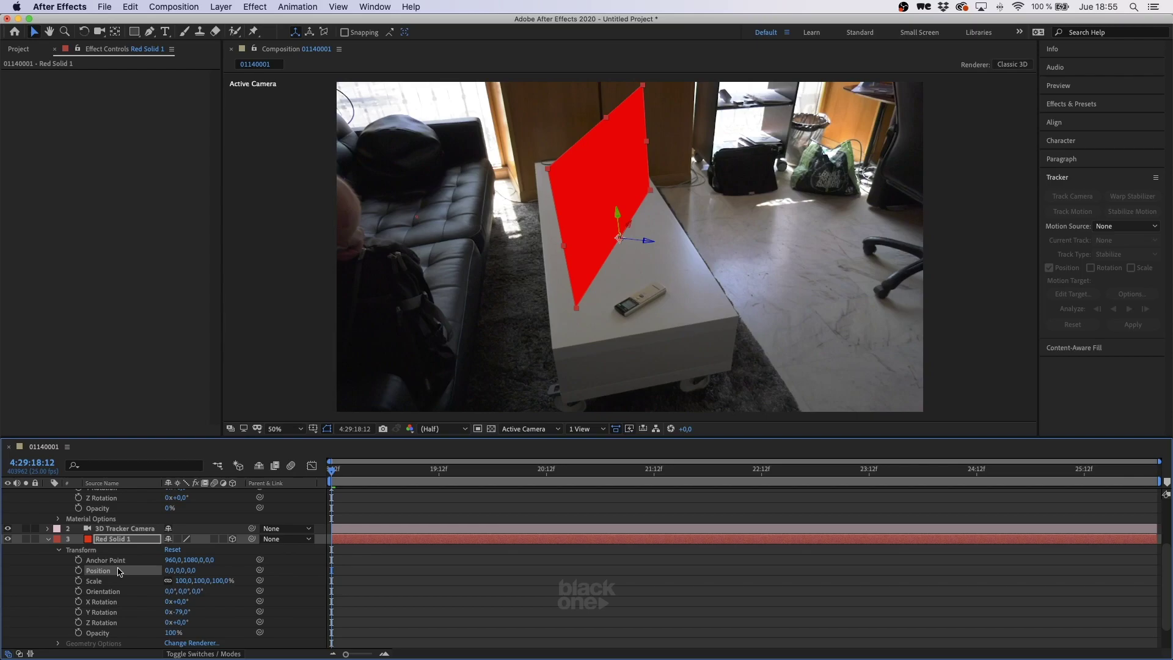
key(ctrl+v)
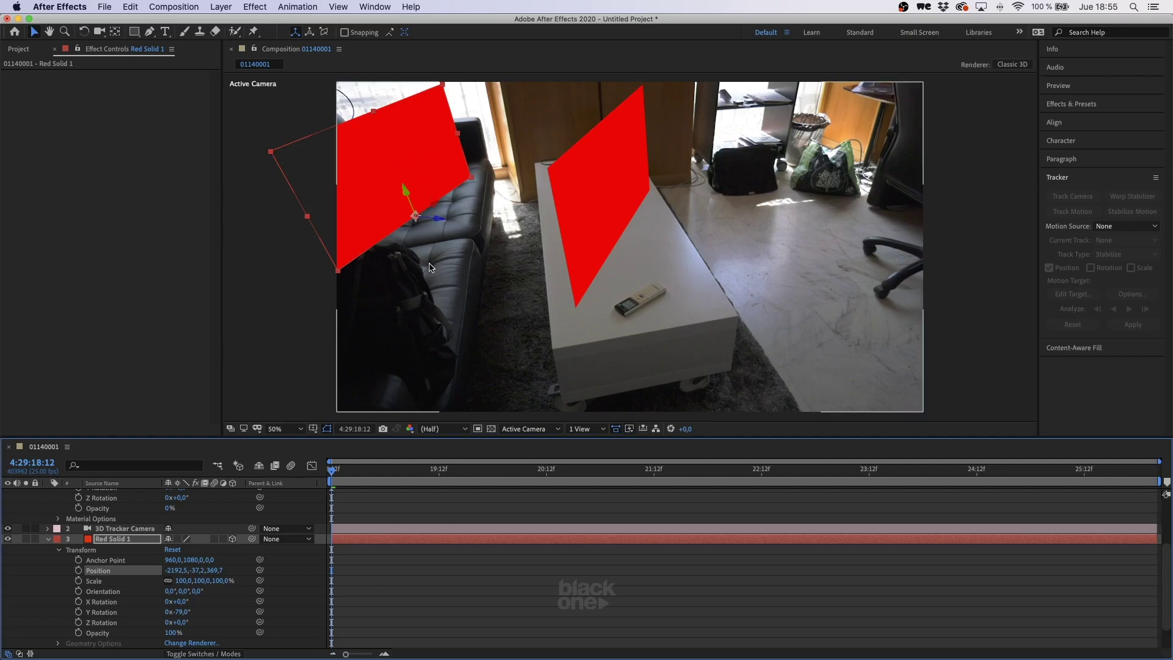
Step: Scale the red solid on the sofa to 35% and play the composition to check how it sticks
drag(183, 580, 152, 581)
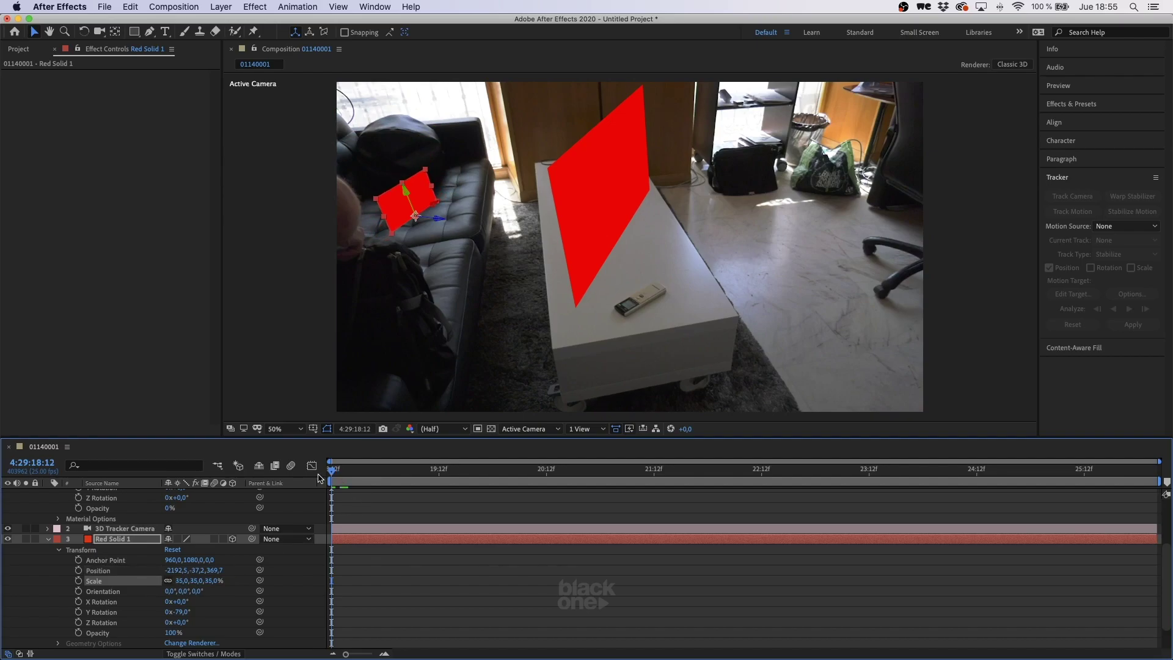
key(space)
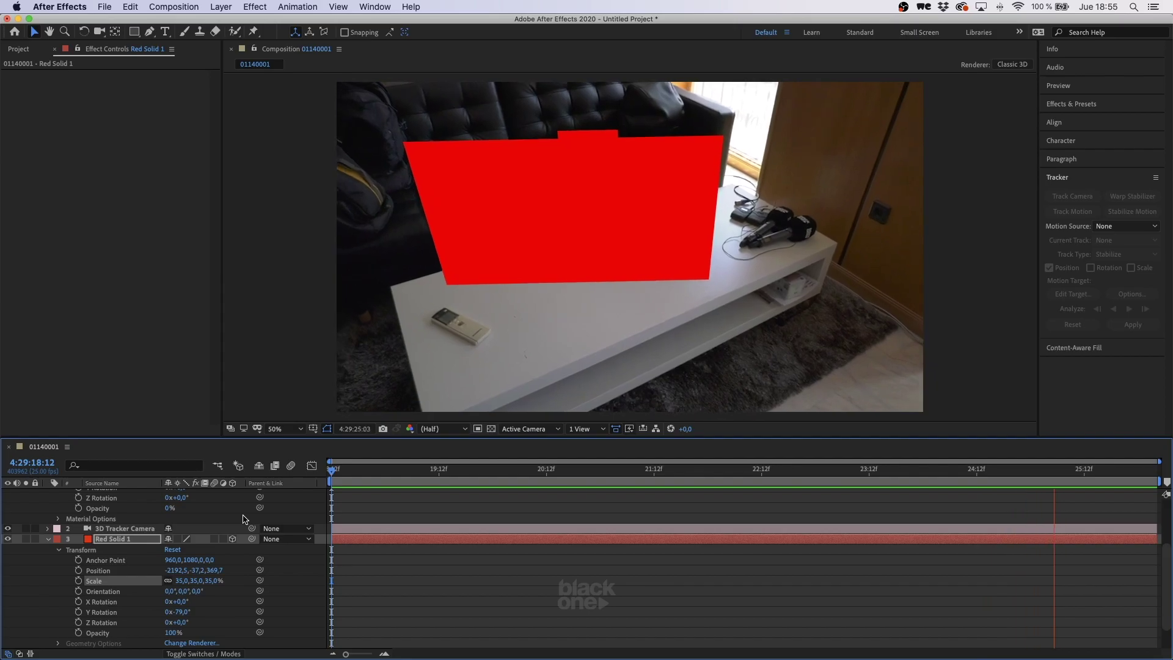
click(362, 475)
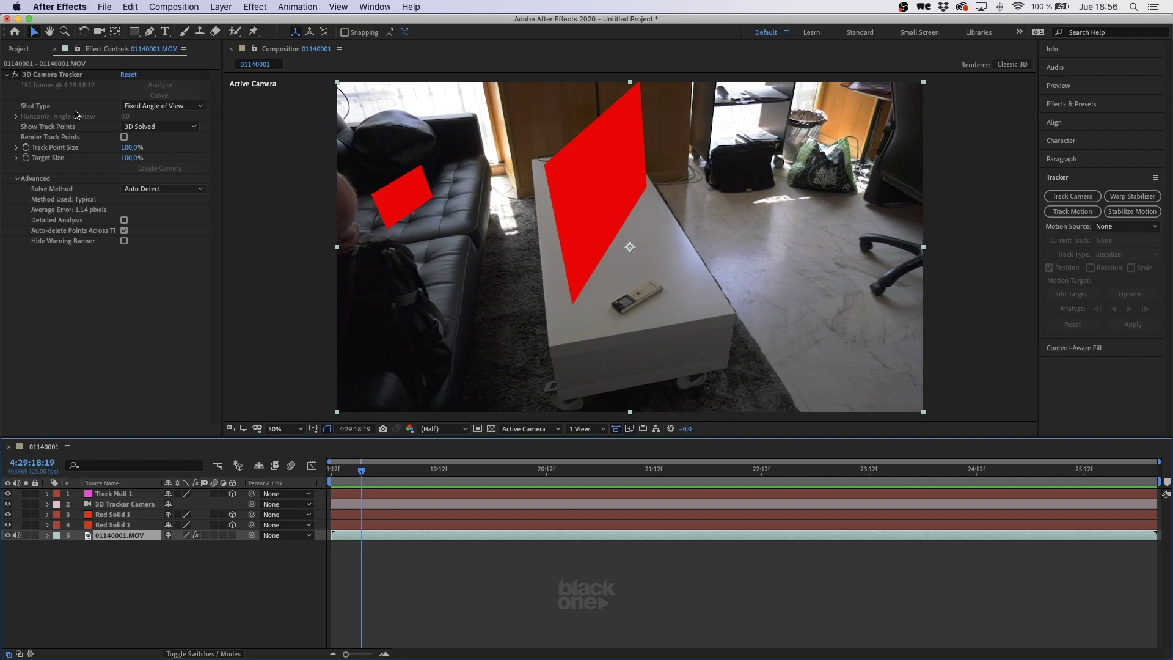
Step: Set the footage's camera tracker shot type to Specify Angle of View and expand the Horizontal Angle of View control
click(180, 107)
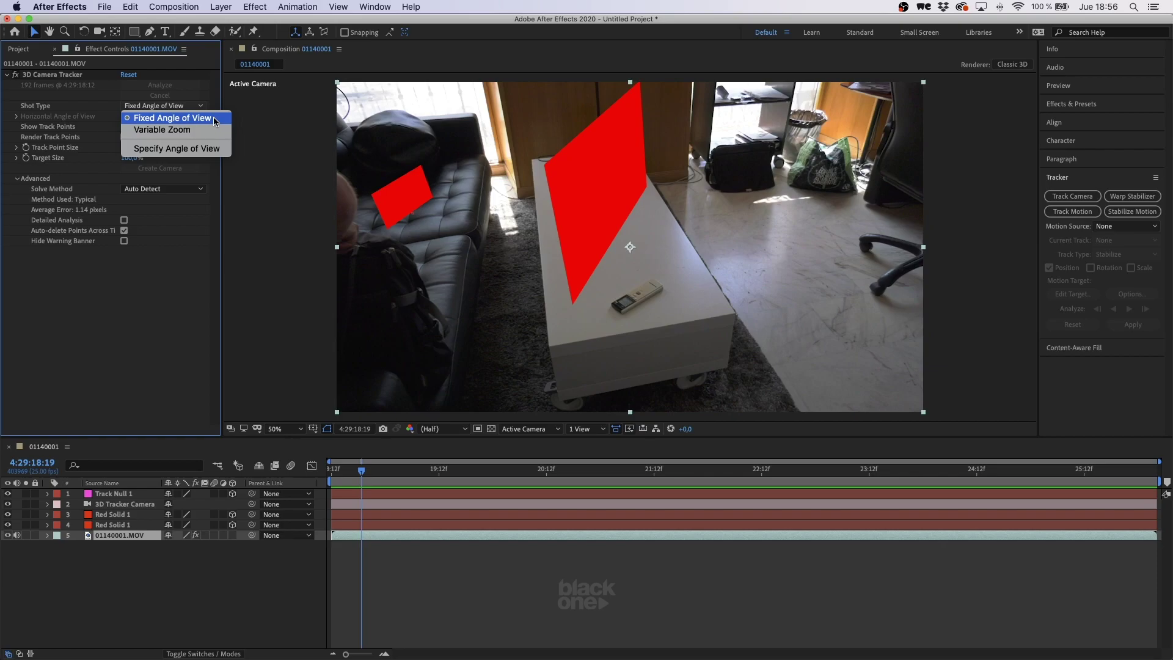
click(207, 149)
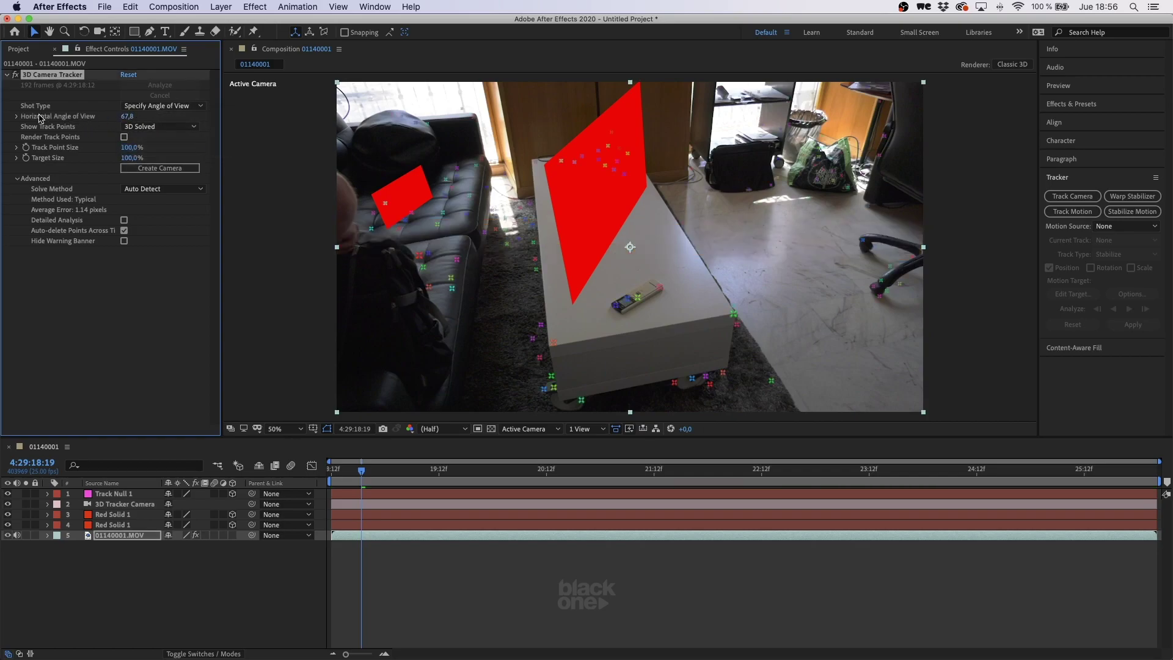
click(16, 116)
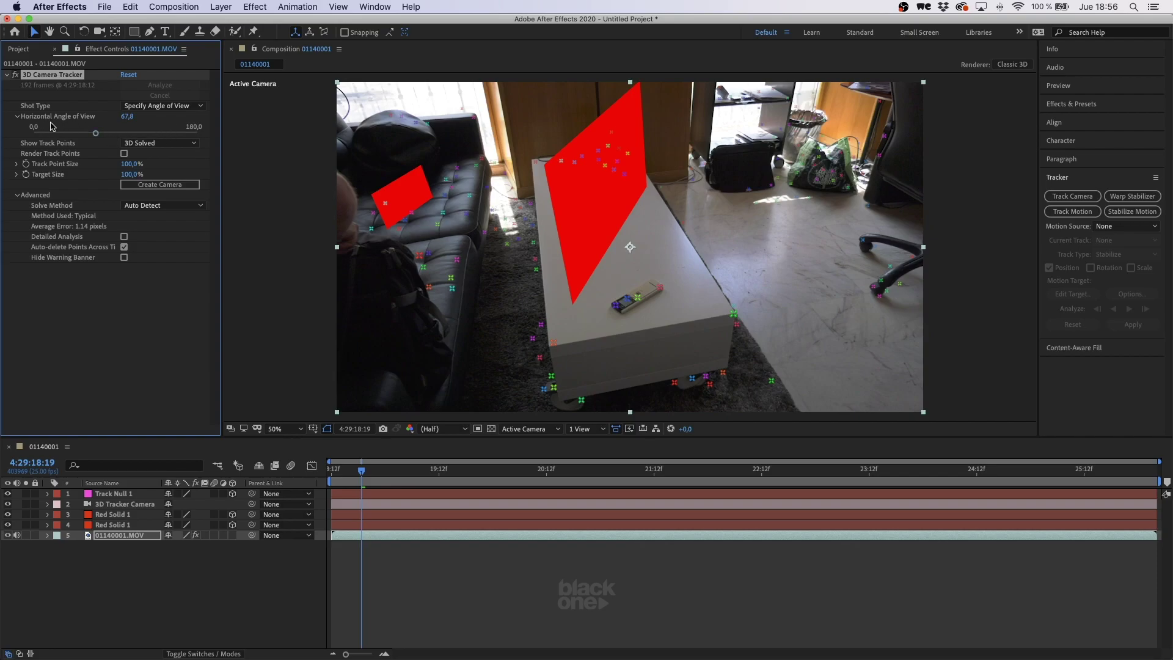
Step: Compare the tracker camera's focal length and angle of view in its settings with the camera tracker's shot type options
double_click(128, 504)
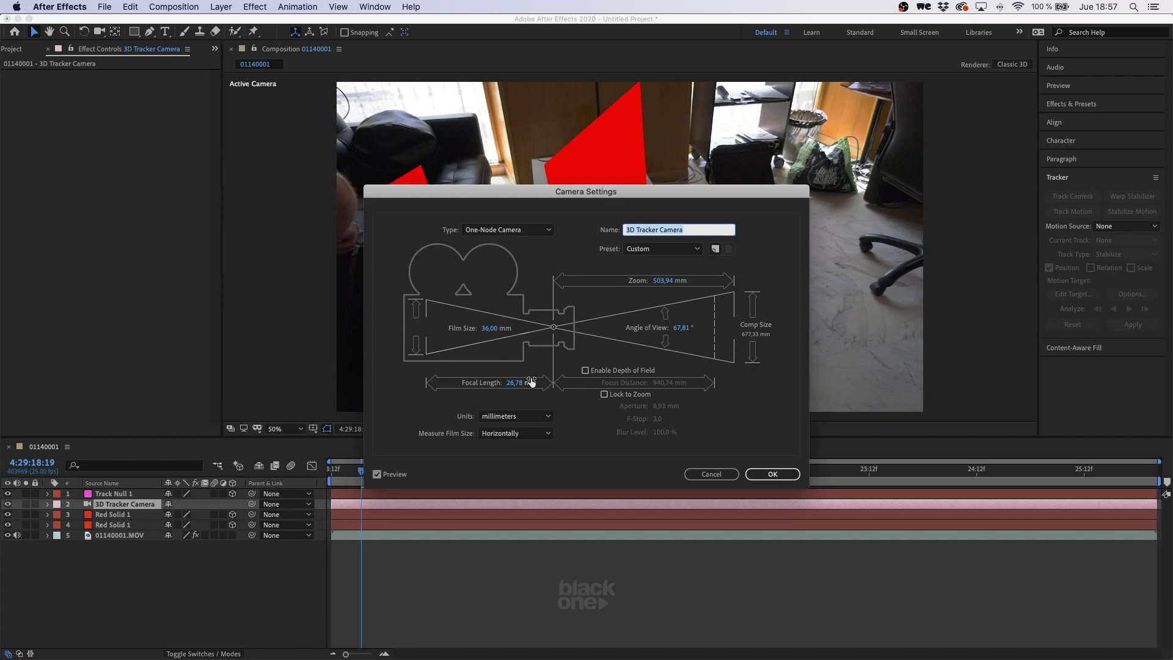
click(714, 474)
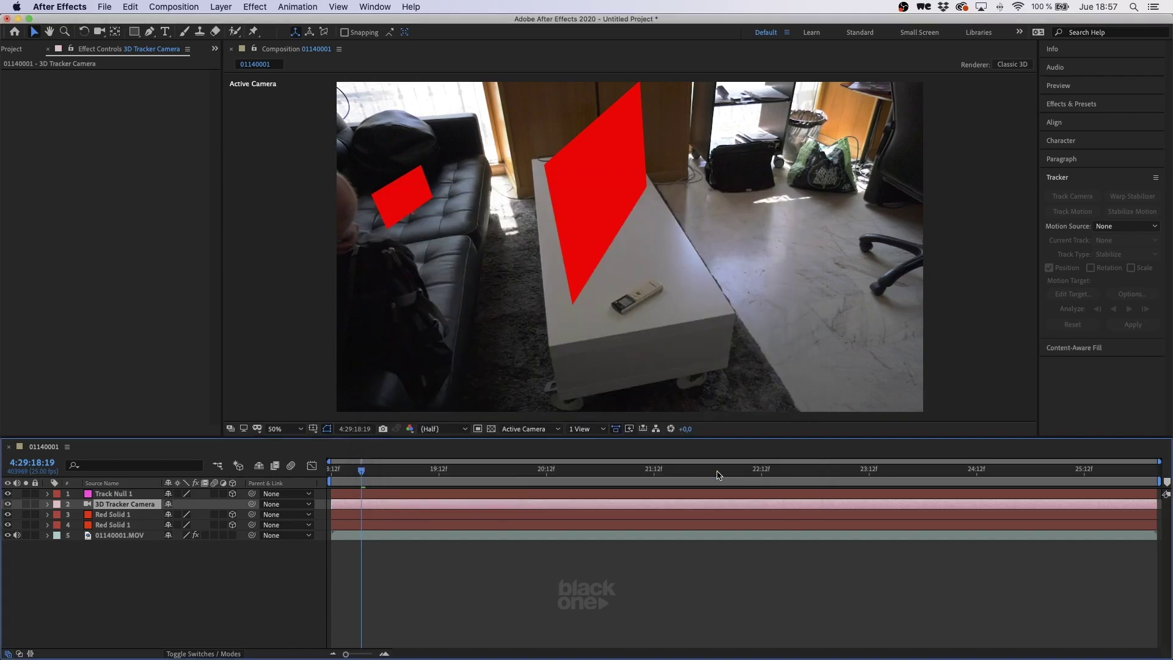
click(131, 536)
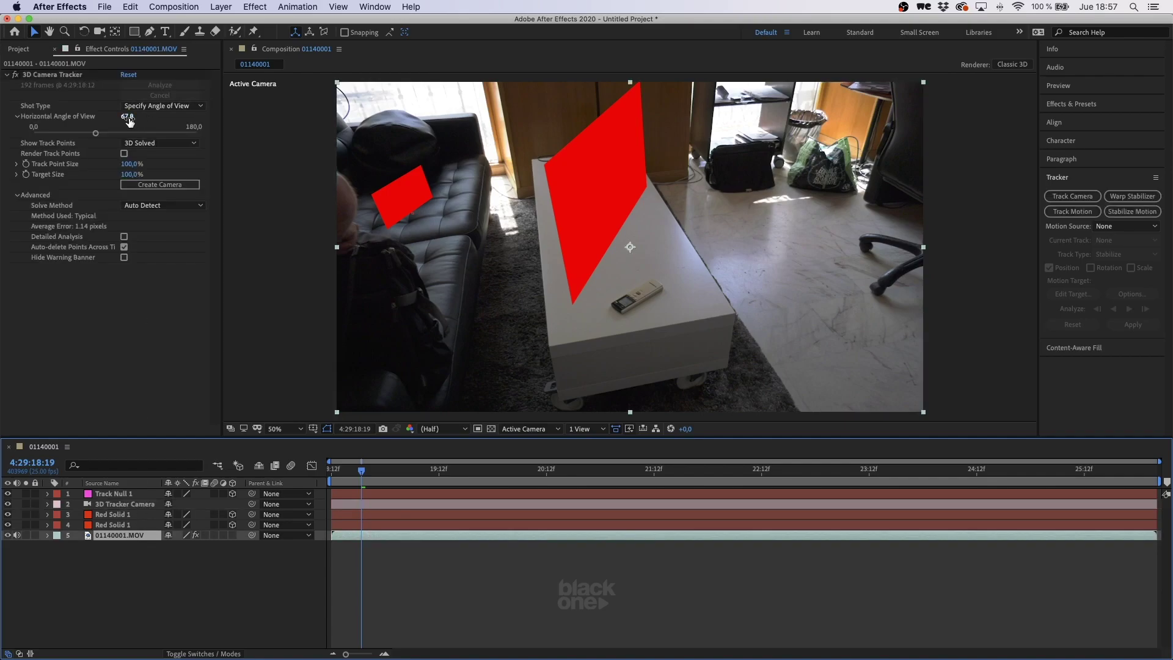
click(162, 105)
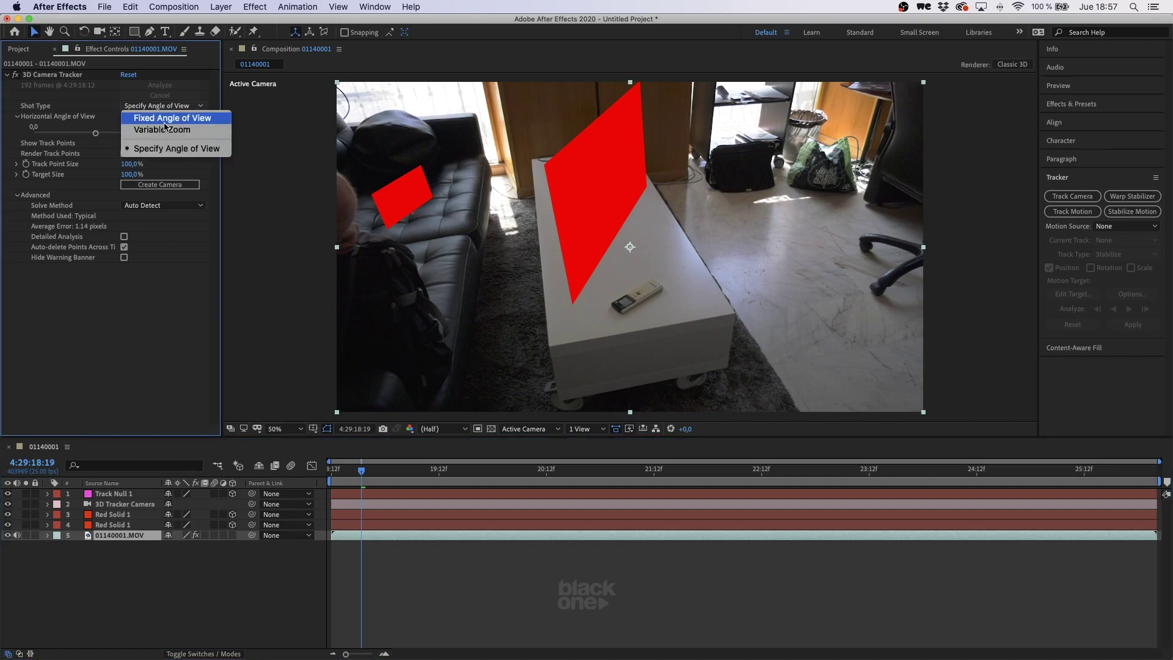
click(171, 316)
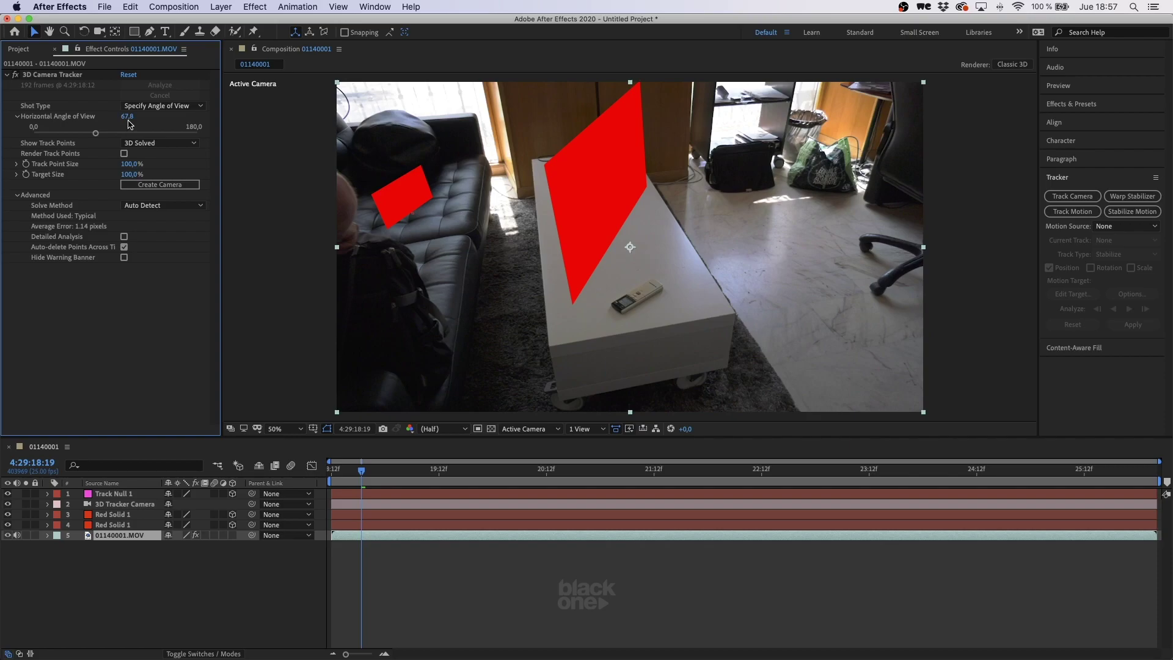
double_click(123, 504)
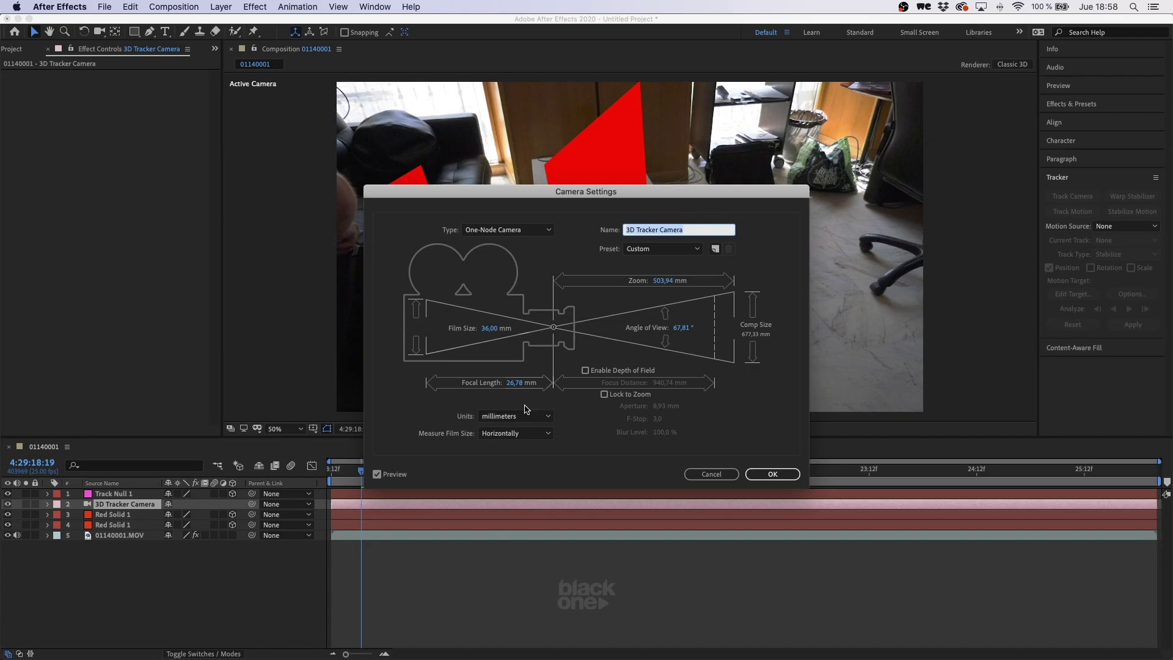
click(709, 476)
click(126, 535)
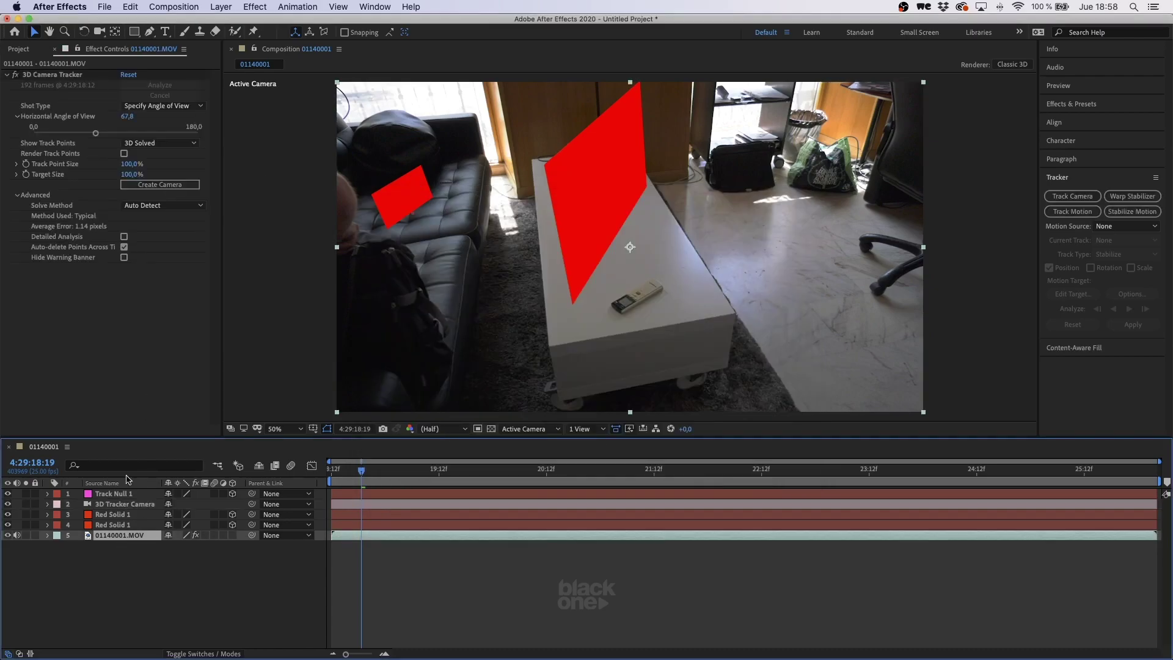
click(153, 109)
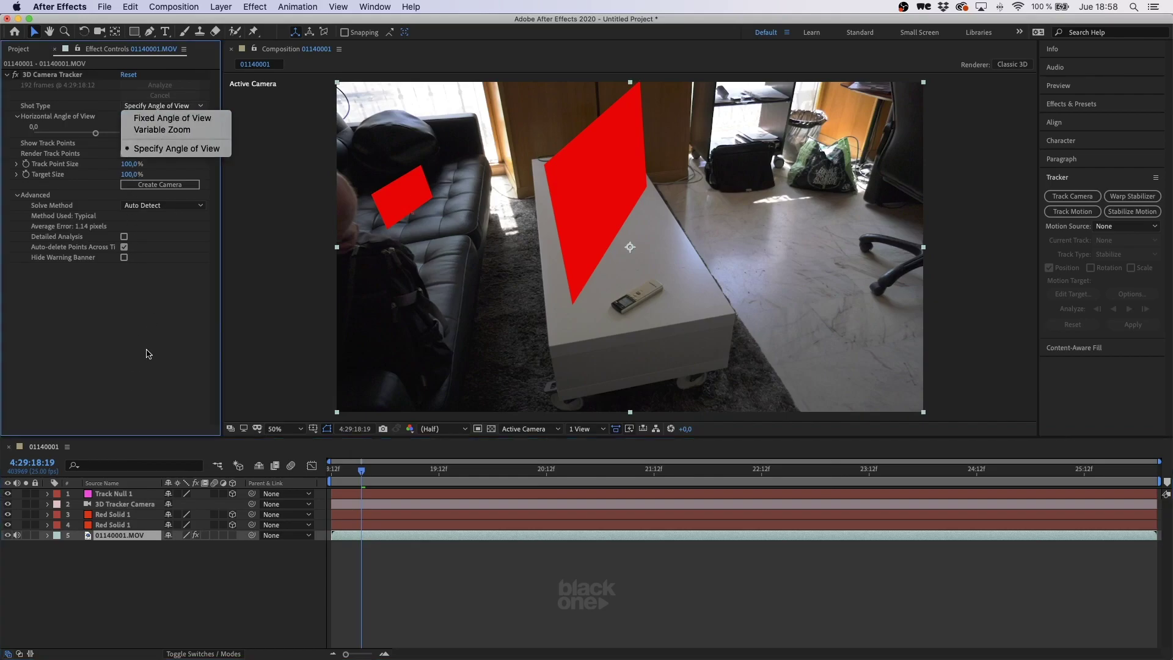
click(153, 149)
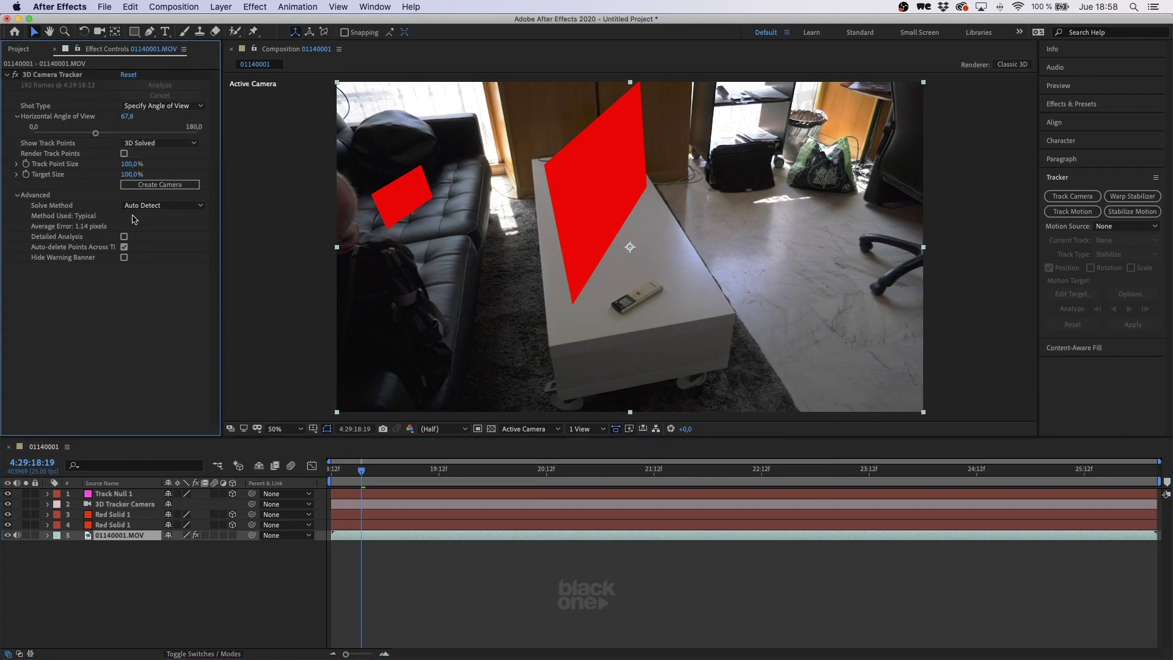
Step: Display the track points, try the other Show Track Points mode, return to 3D Solved, and deselect the footage
click(59, 75)
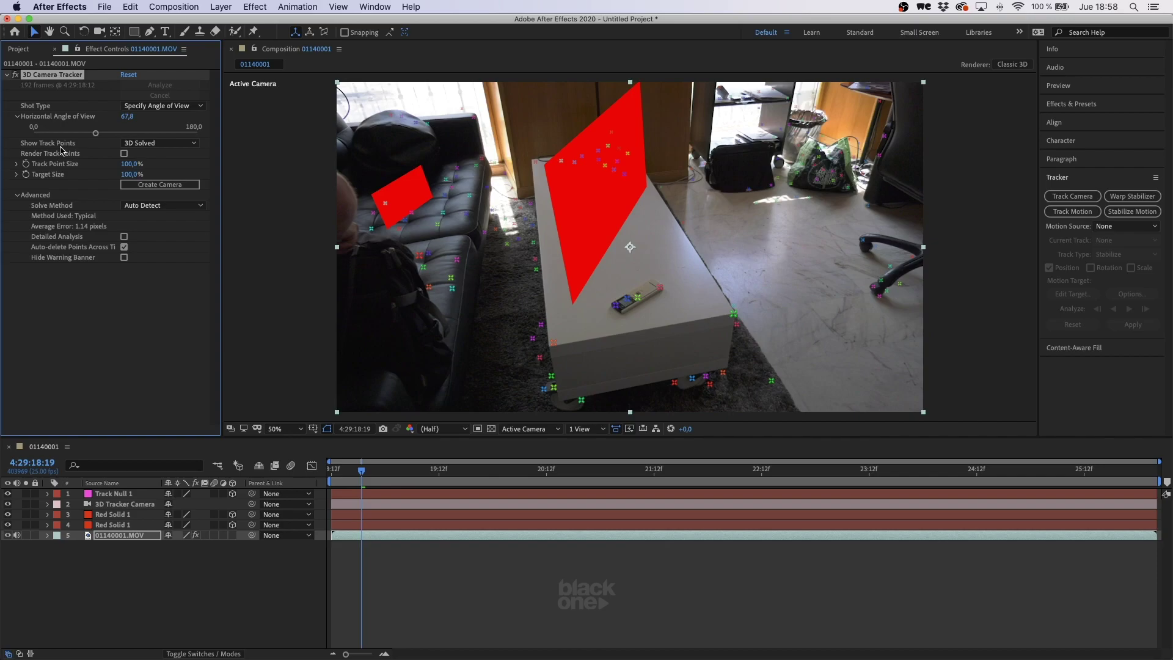
click(165, 145)
click(168, 157)
click(160, 144)
click(158, 169)
click(124, 154)
click(168, 597)
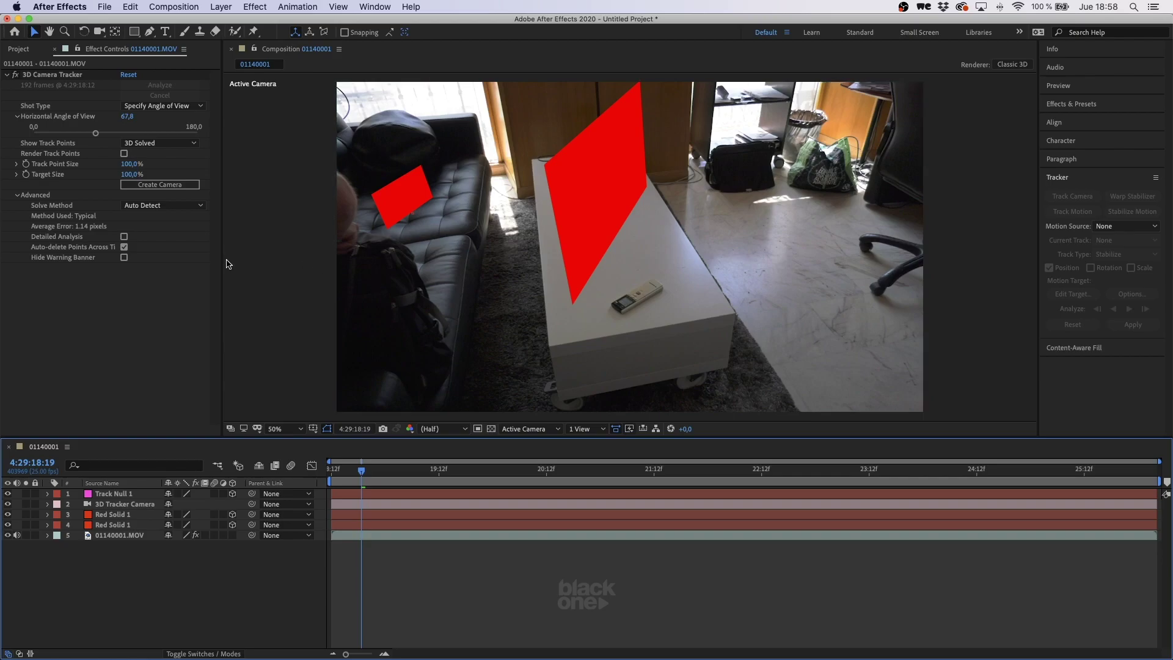
Step: Turn on Render Track Points for the footage, and set the track point size to 333% and the target size to 313%
click(125, 157)
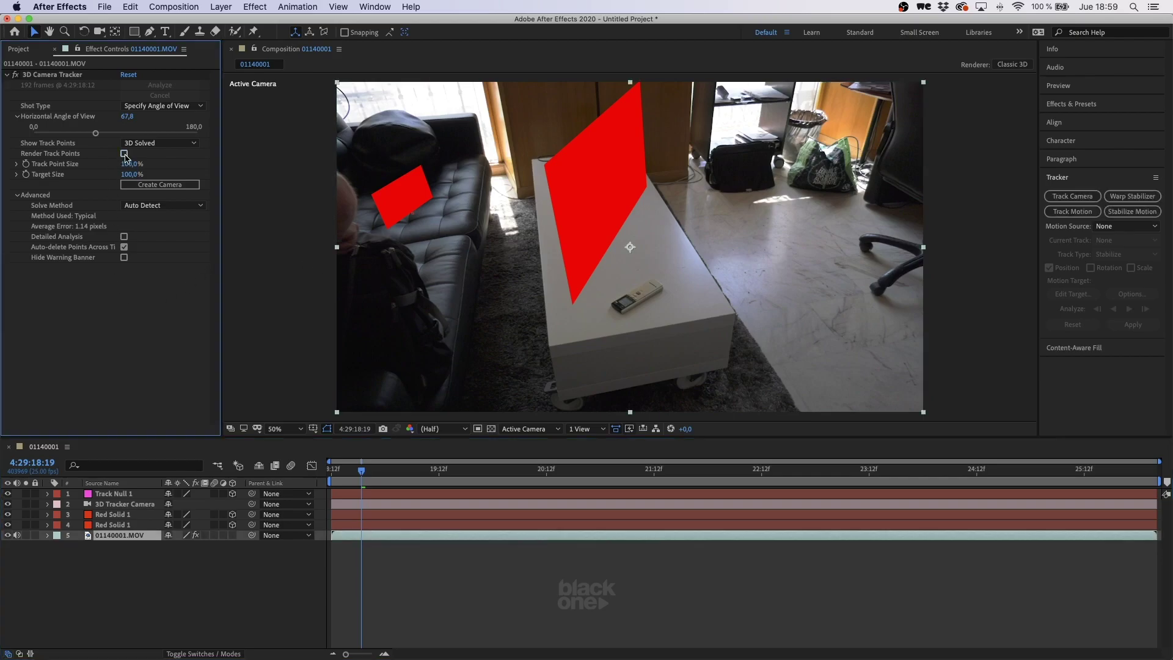
click(124, 153)
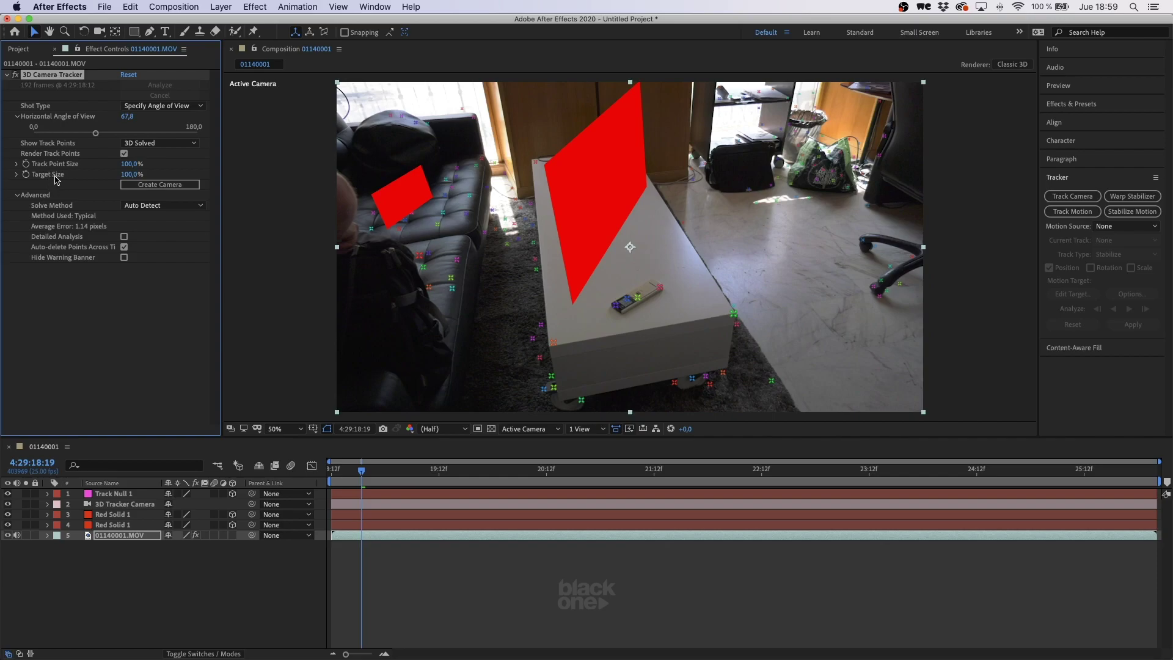
drag(131, 163, 197, 166)
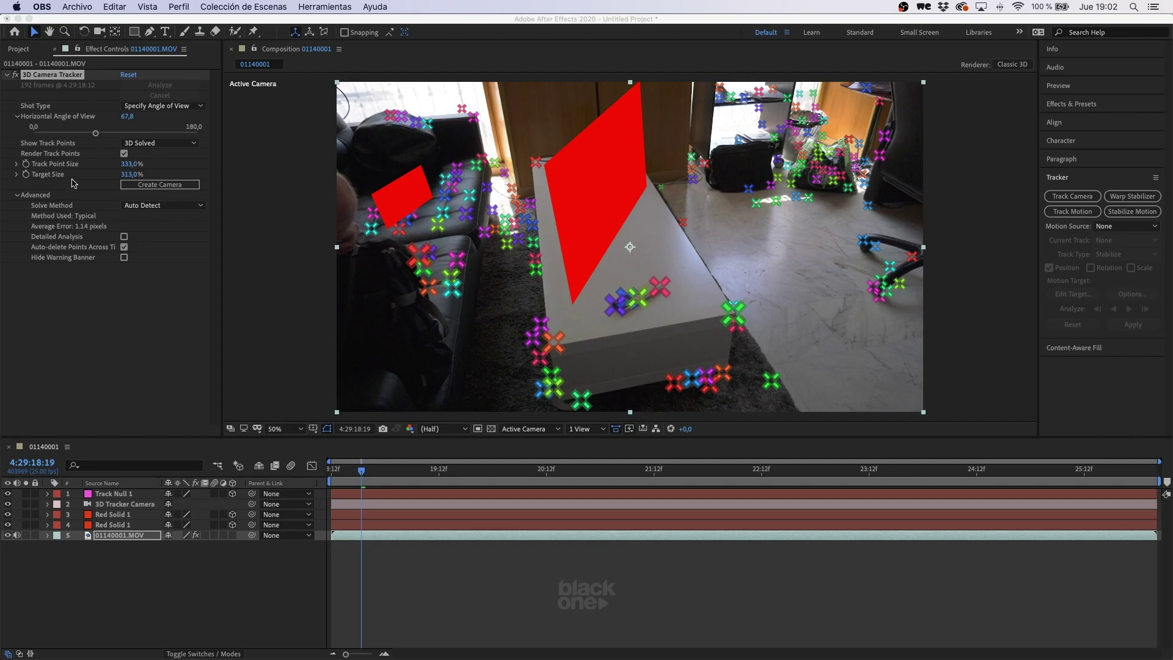
click(132, 184)
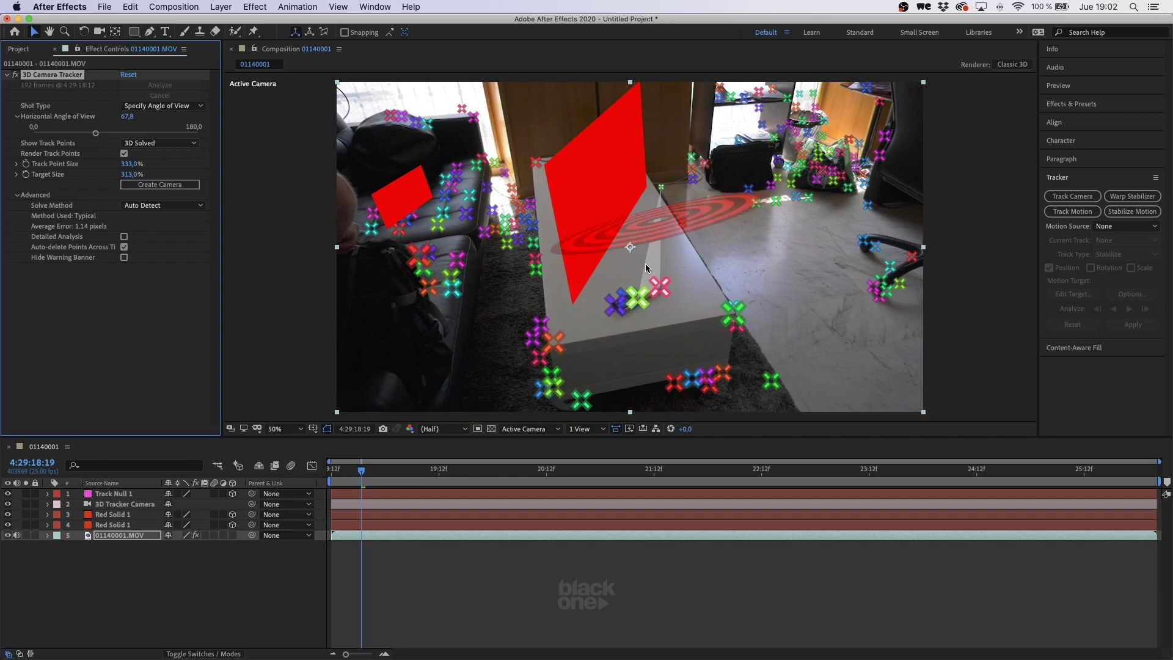
Step: Reduce the tracker's target size to 101% and scrub the composition to 4:29:20:01
drag(128, 175, 11, 188)
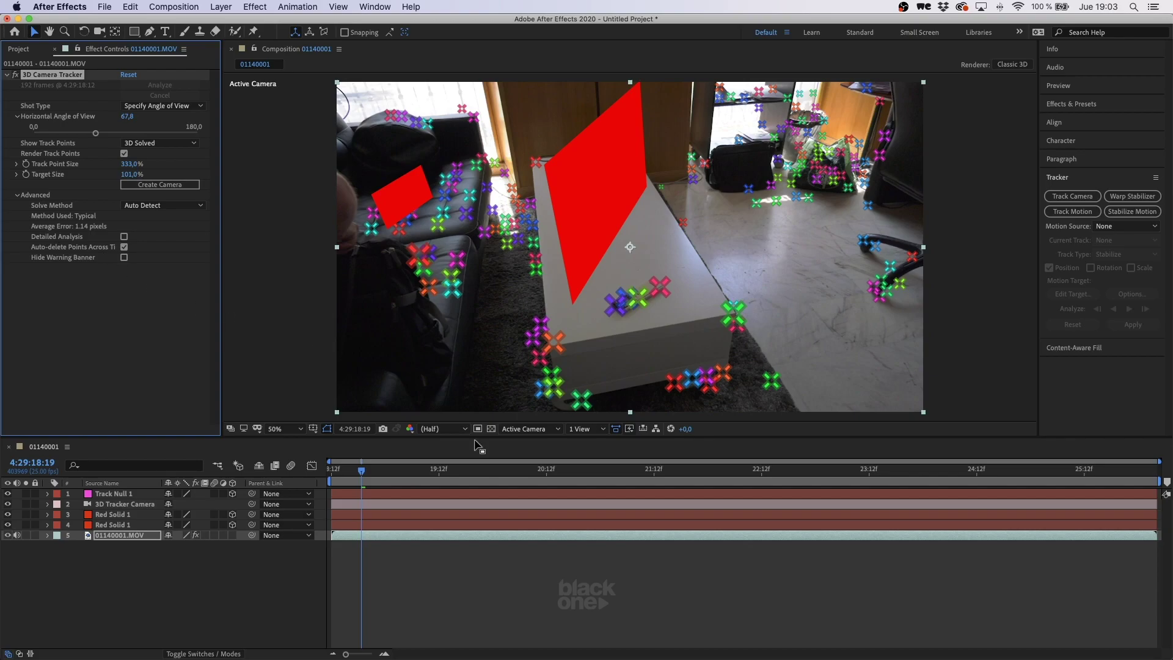
click(341, 474)
drag(341, 479, 501, 506)
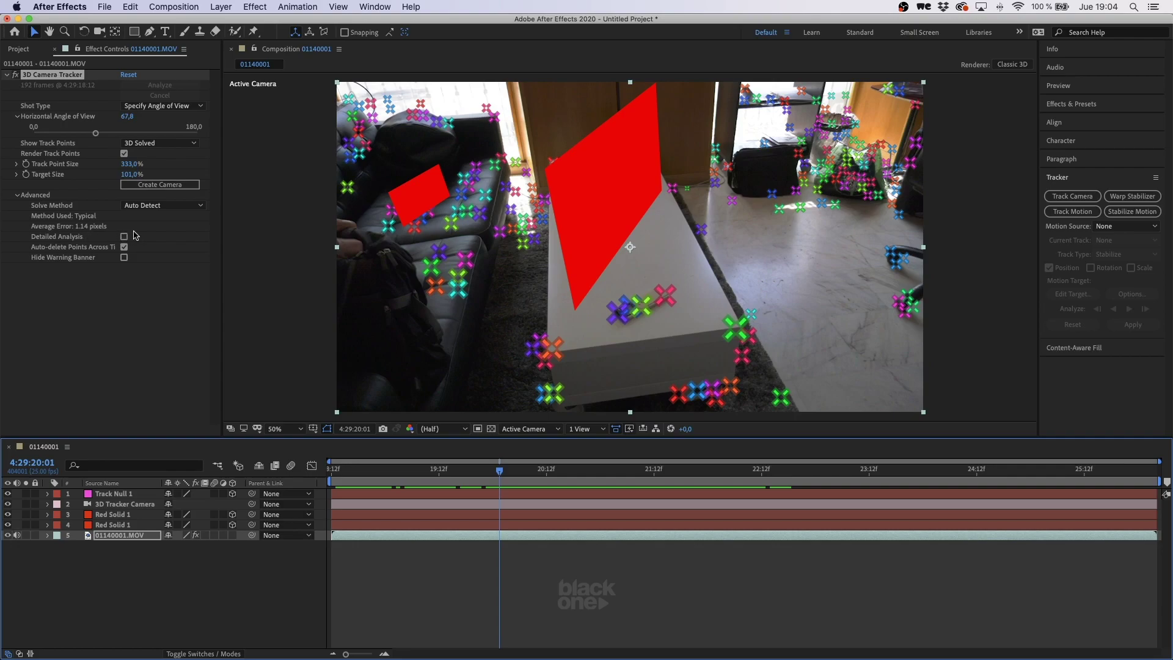
Step: Review the camera tracker's solve method options, keeping Auto Detect
click(201, 206)
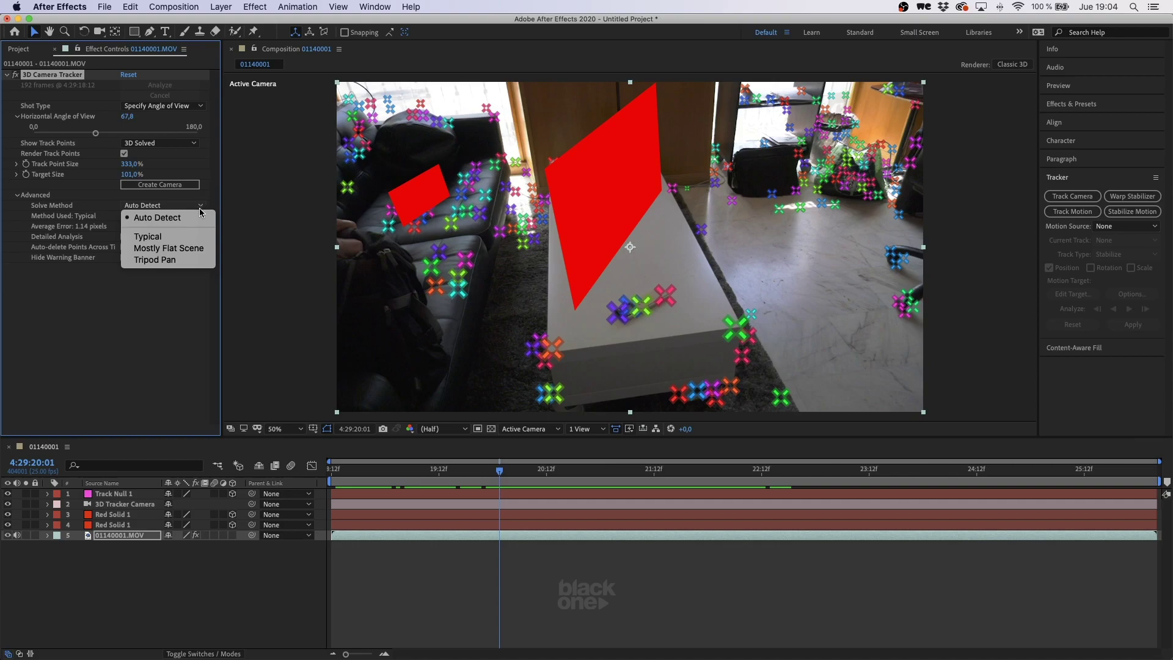
click(77, 229)
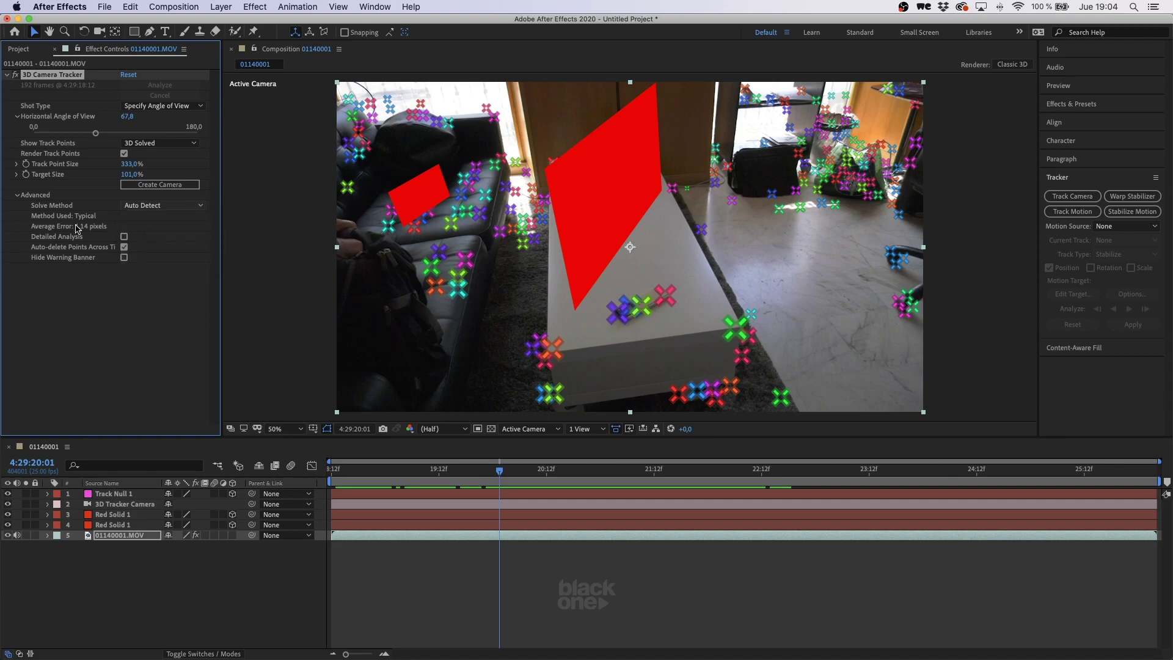
click(191, 208)
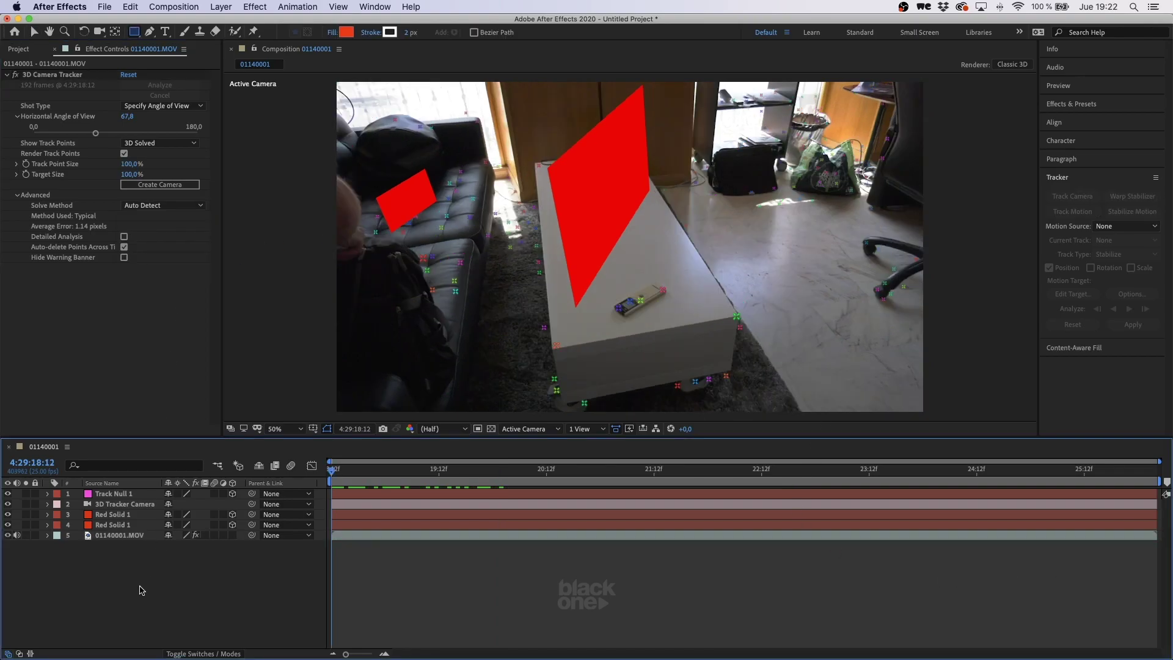
Step: Try masking the footage to its left half with a rectangle and replacing its 3D Camera Tracker with a fresh camera track
click(119, 535)
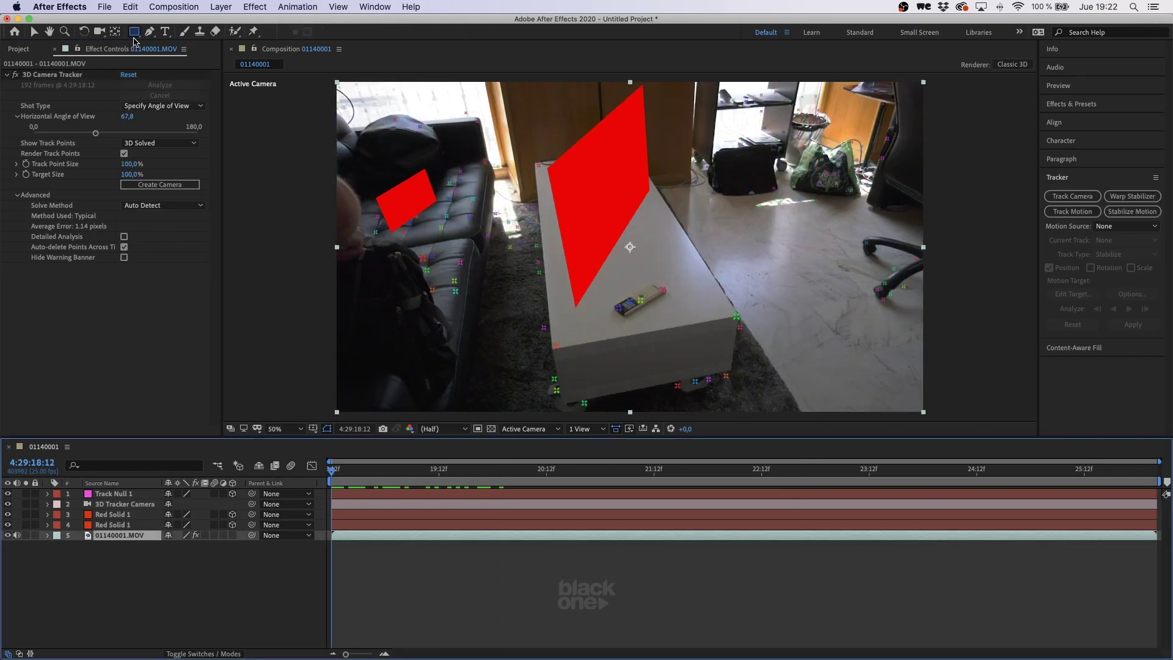
drag(324, 75, 621, 408)
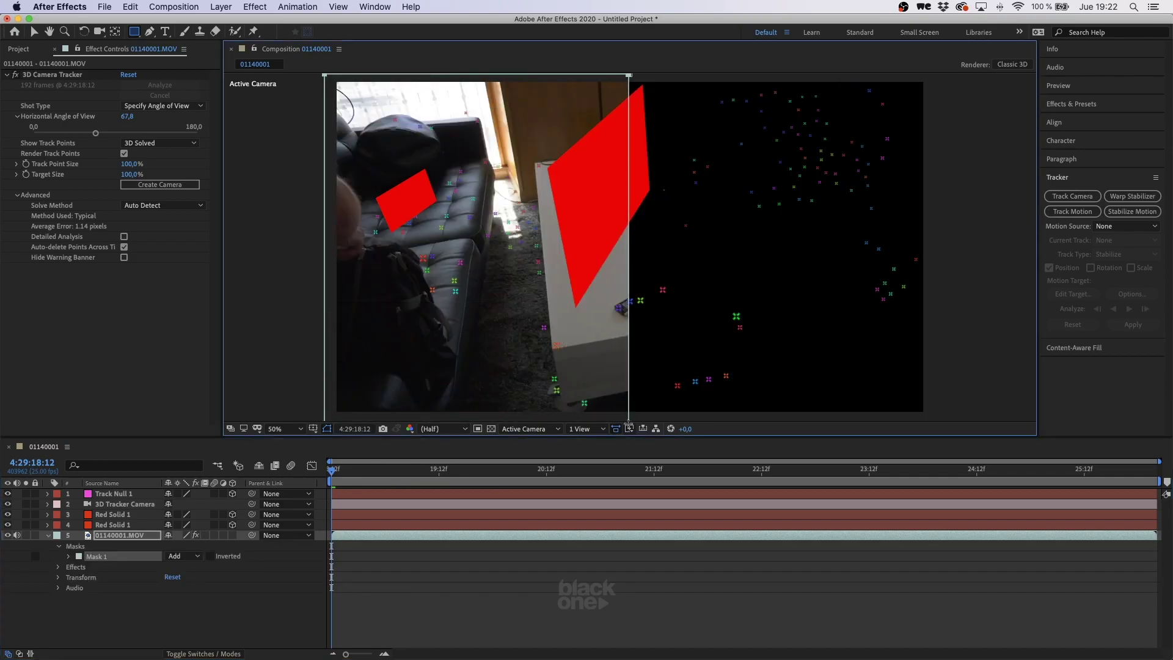
click(61, 78)
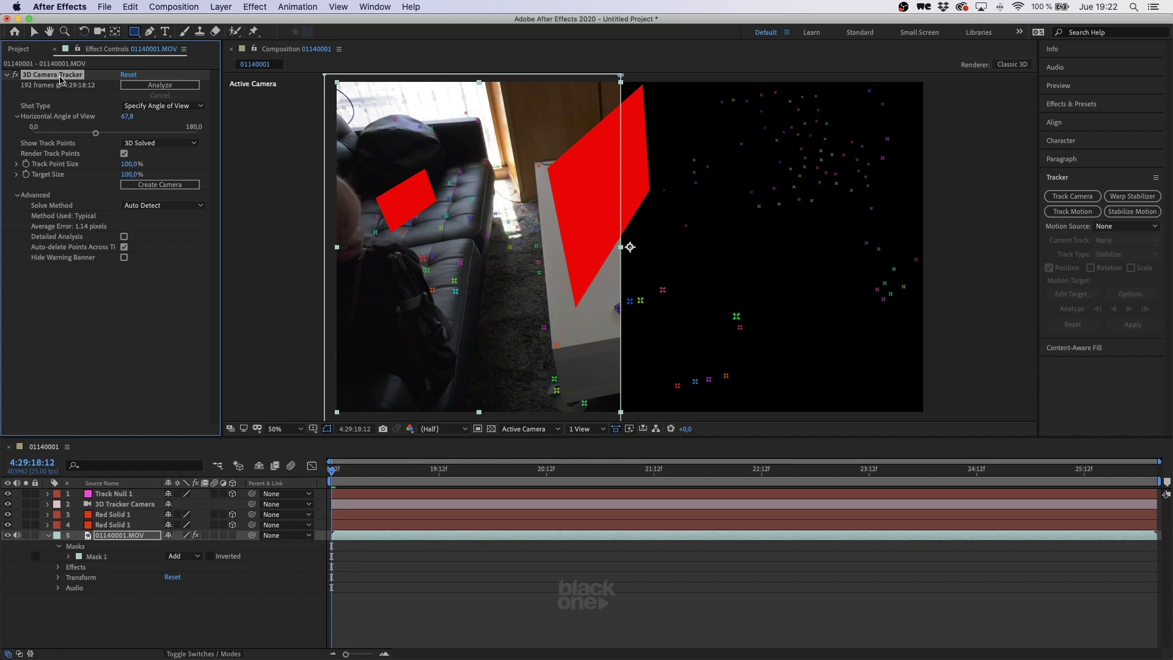
key(Delete)
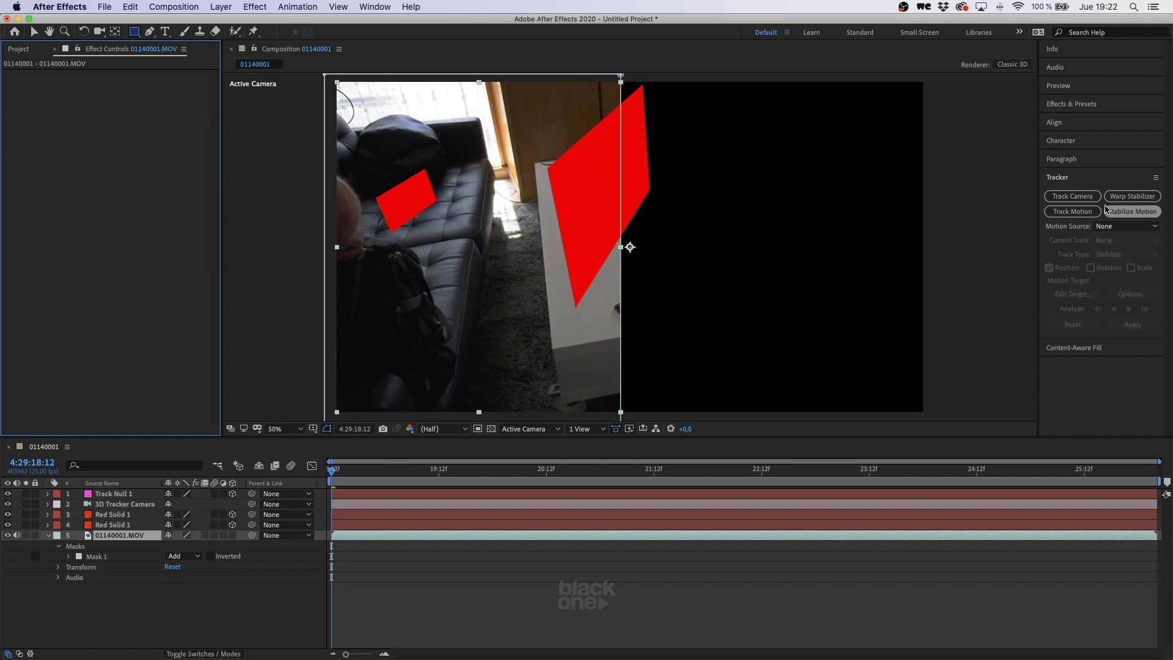
click(1067, 197)
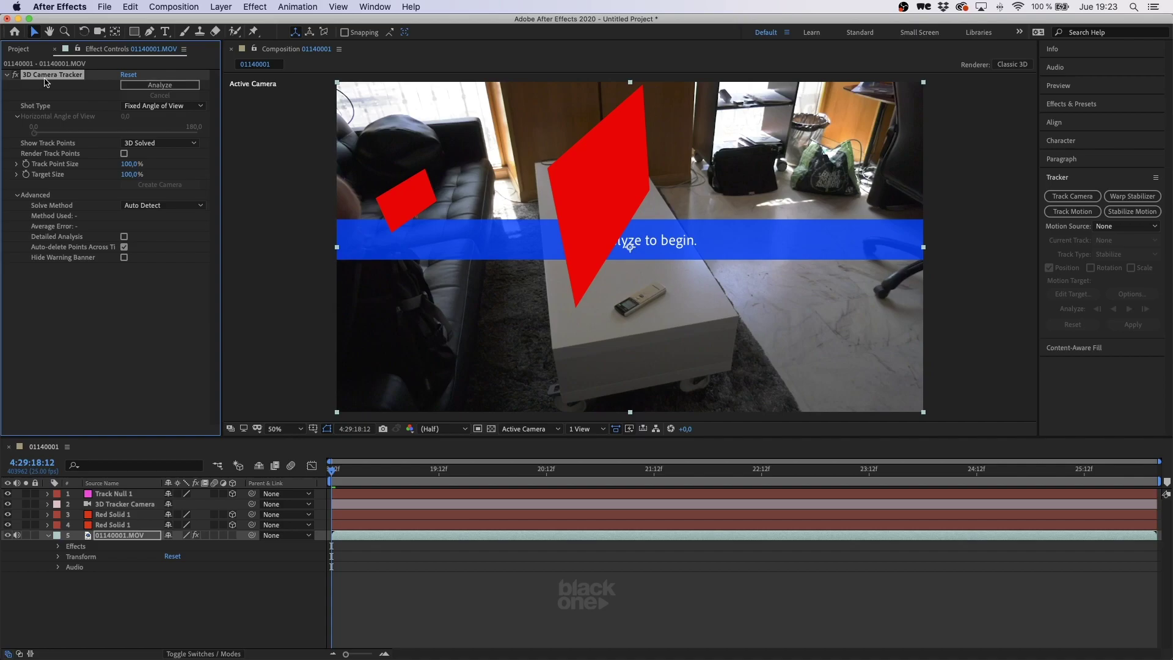
Step: Delete the 3D Camera Tracker effect from the 01140001.MOV footage and deselect the layer
click(80, 331)
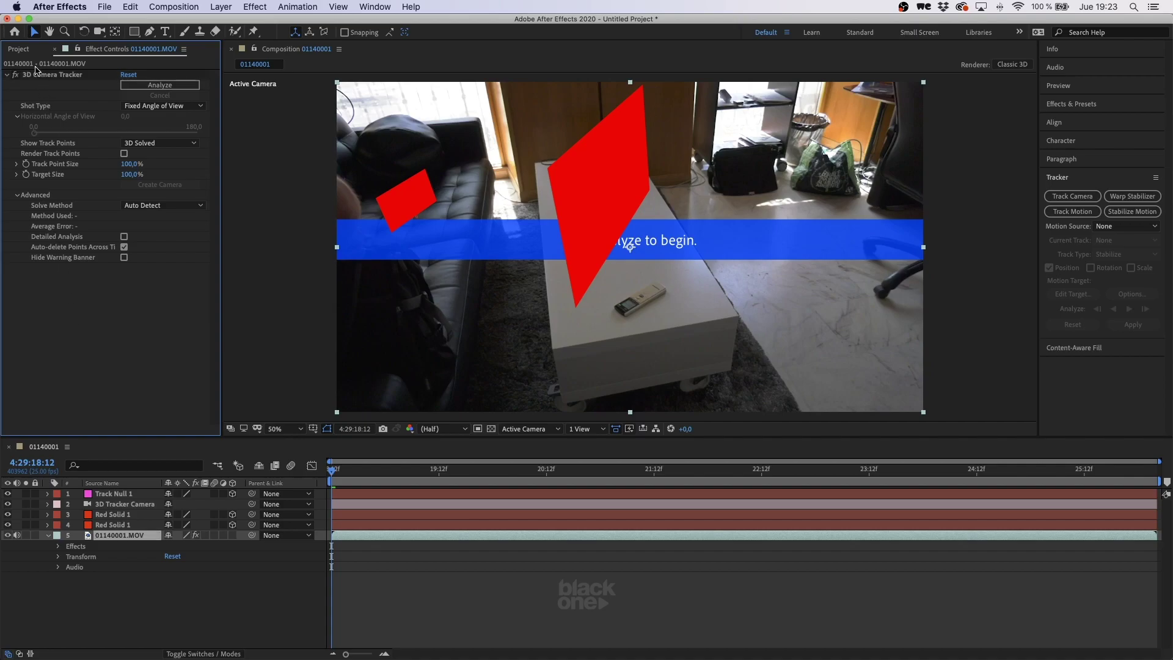
click(51, 78)
key(Delete)
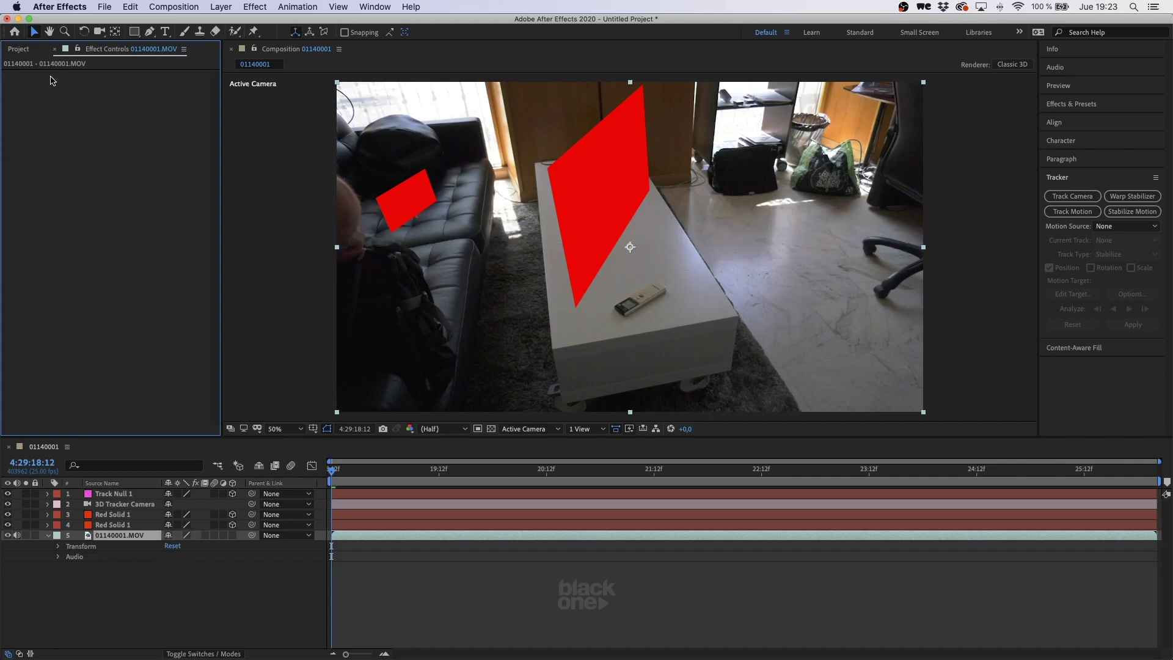
click(129, 613)
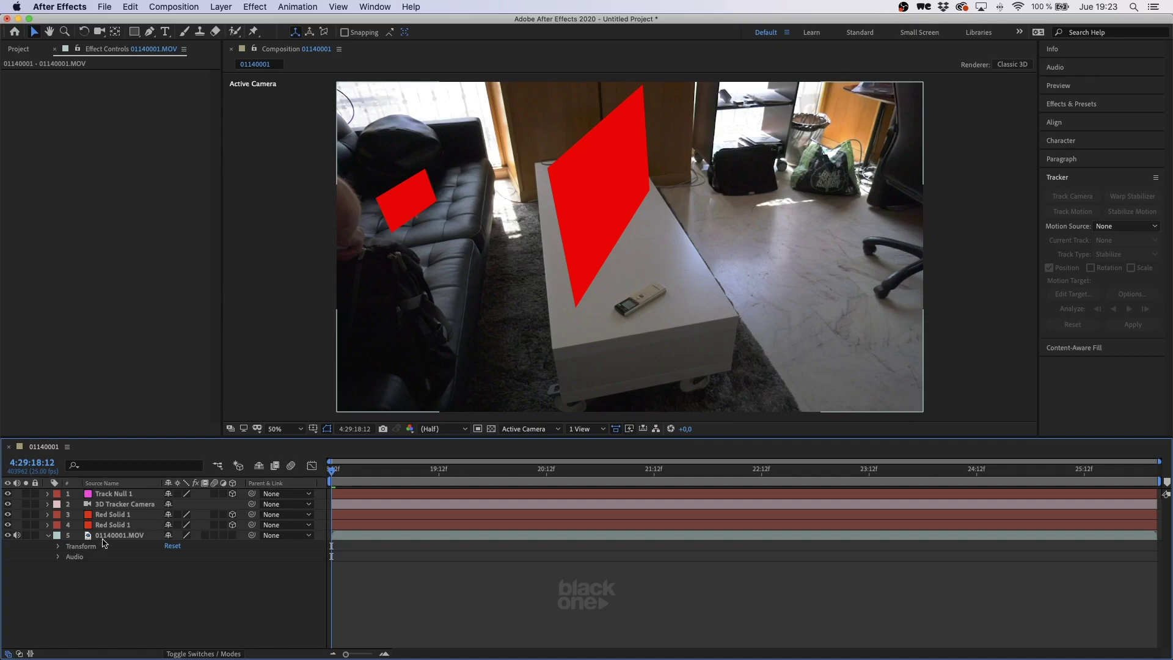
Step: Mask the 01140001.MOV footage with a rectangle covering about the right half of the frame
click(108, 537)
click(135, 32)
drag(933, 77, 622, 417)
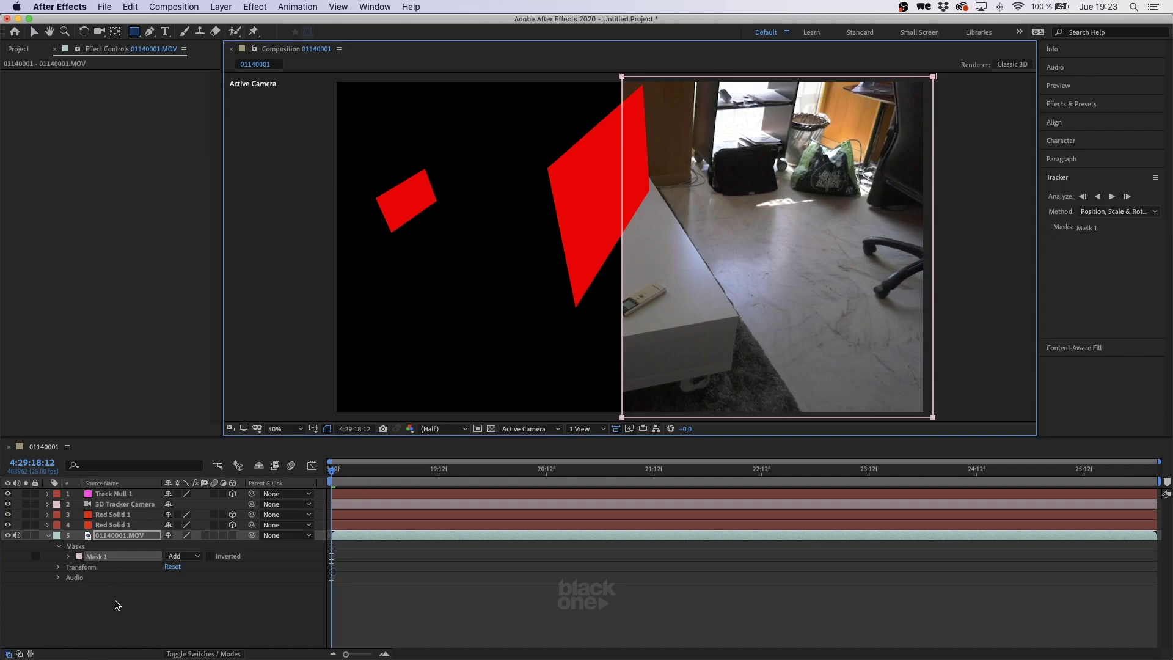
Step: Pre-compose the masked footage as 01140001.MOV Comp 1, moving all attributes into the new composition
click(122, 537)
right_click(123, 539)
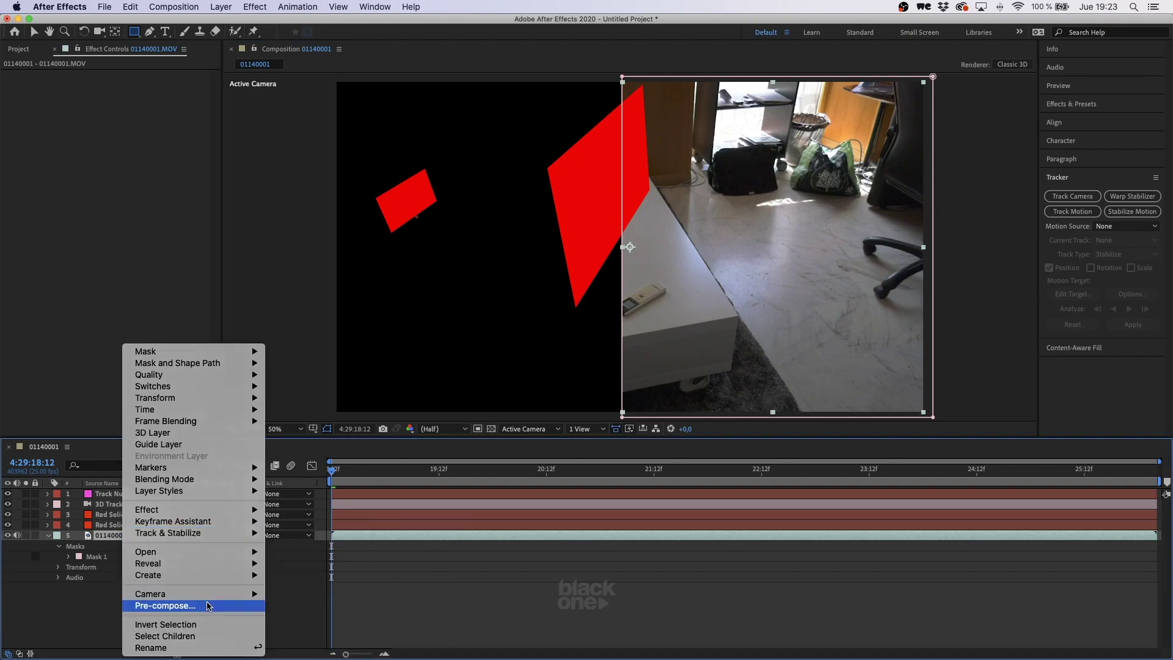
click(165, 606)
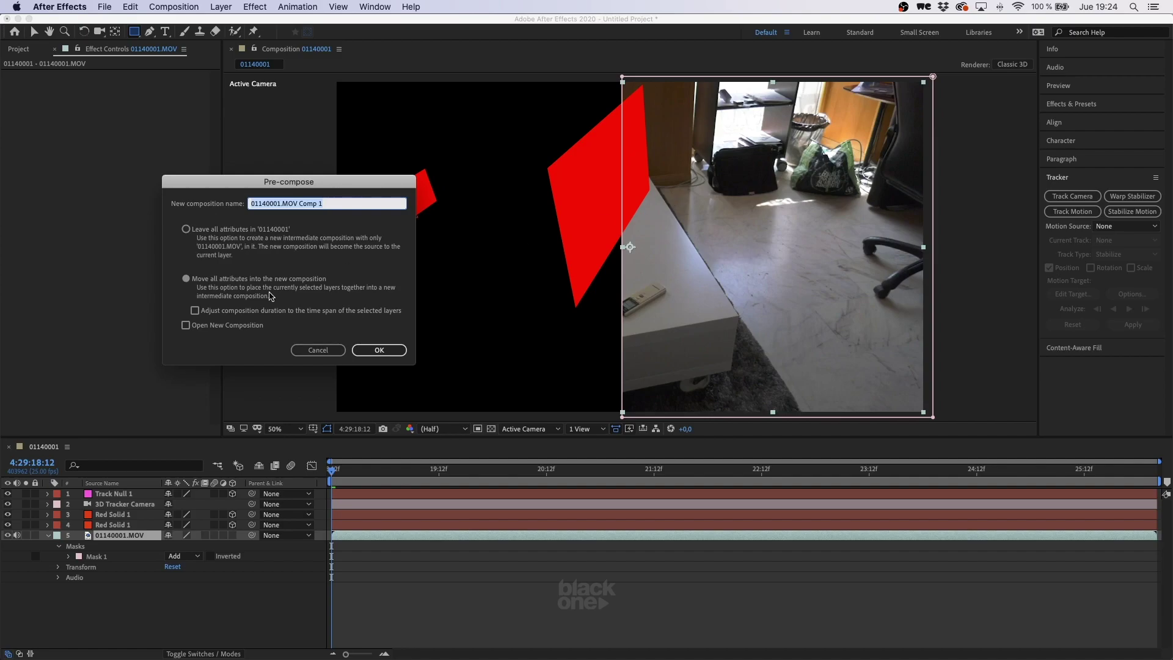
click(378, 350)
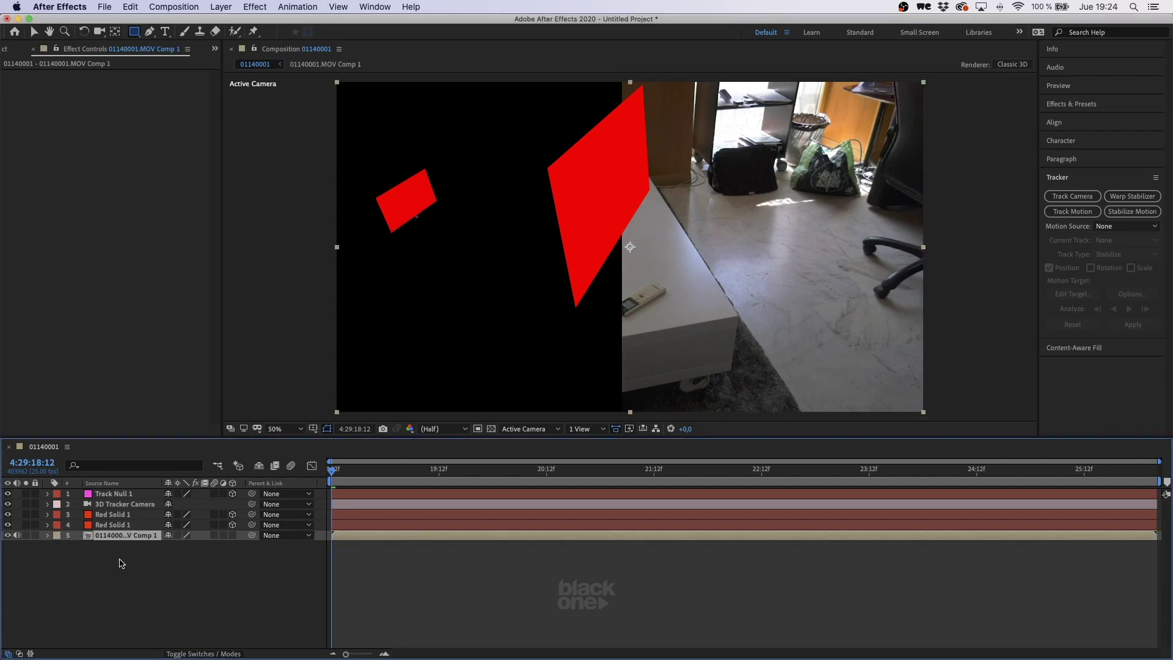
Step: Open 01140001.MOV Comp 1 and inspect the masked footage layer's properties inside it
click(49, 536)
double_click(93, 539)
click(48, 494)
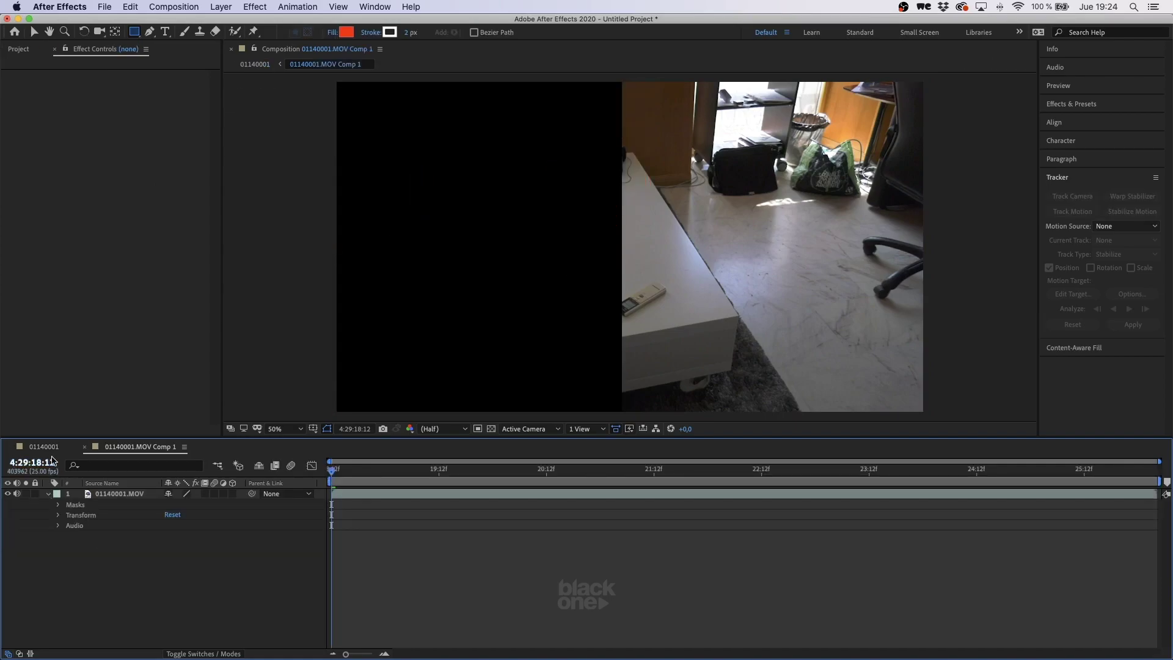
Step: Return to the 01140001 composition and run Track Camera on the pre-composed footage layer
click(44, 447)
click(108, 558)
click(109, 536)
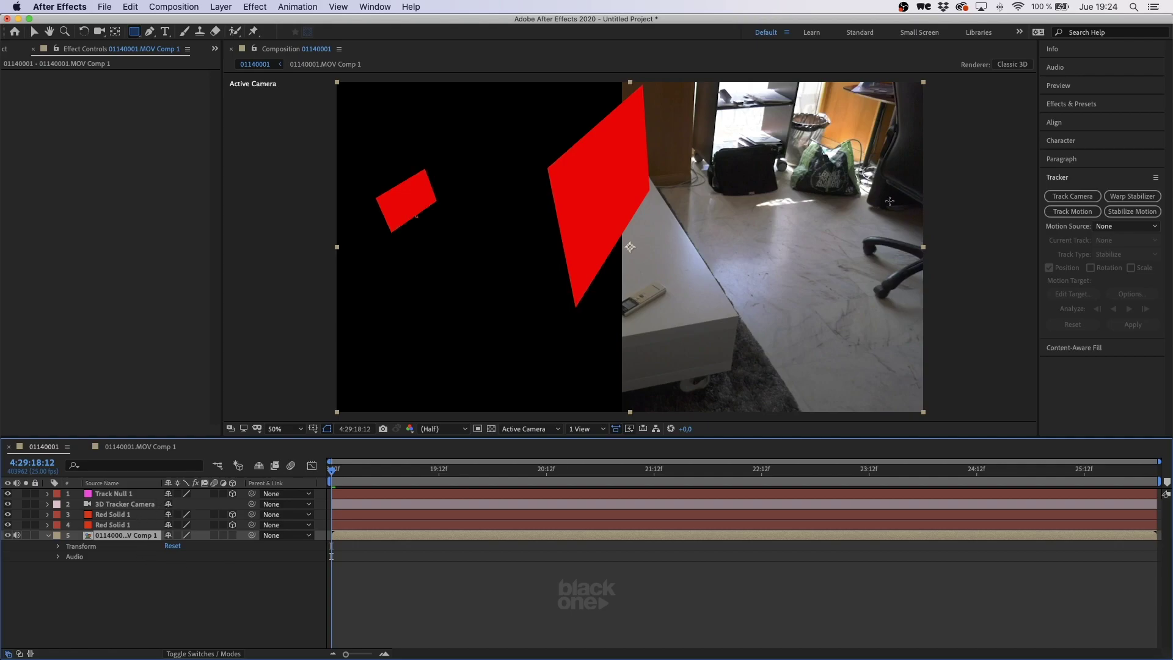
click(1073, 197)
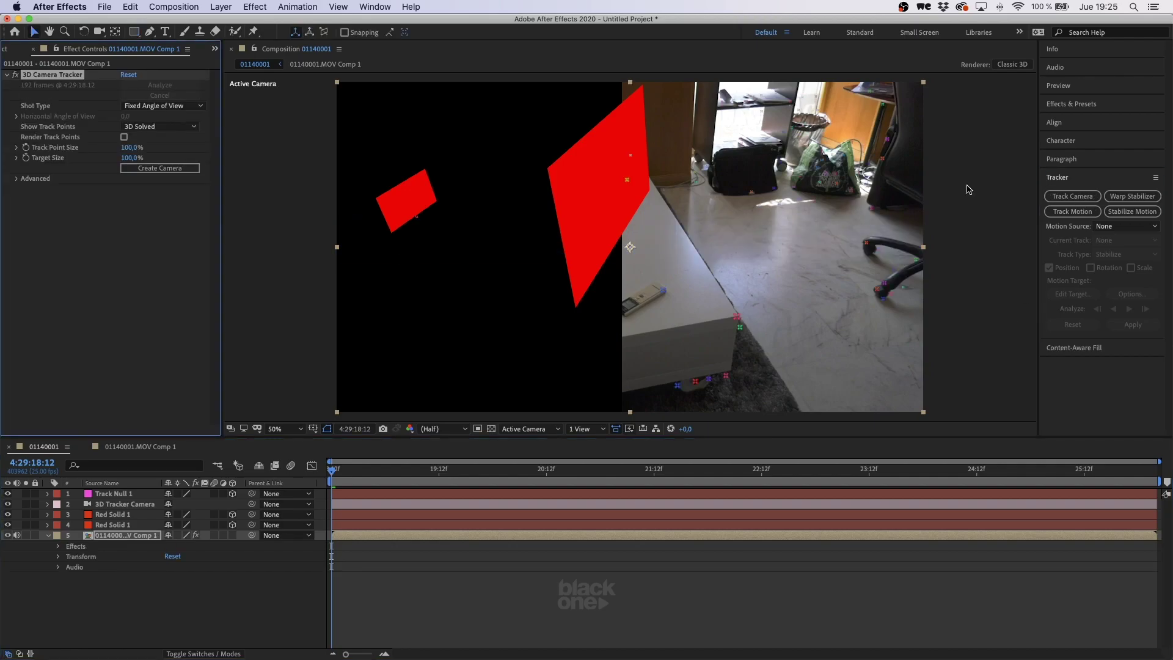